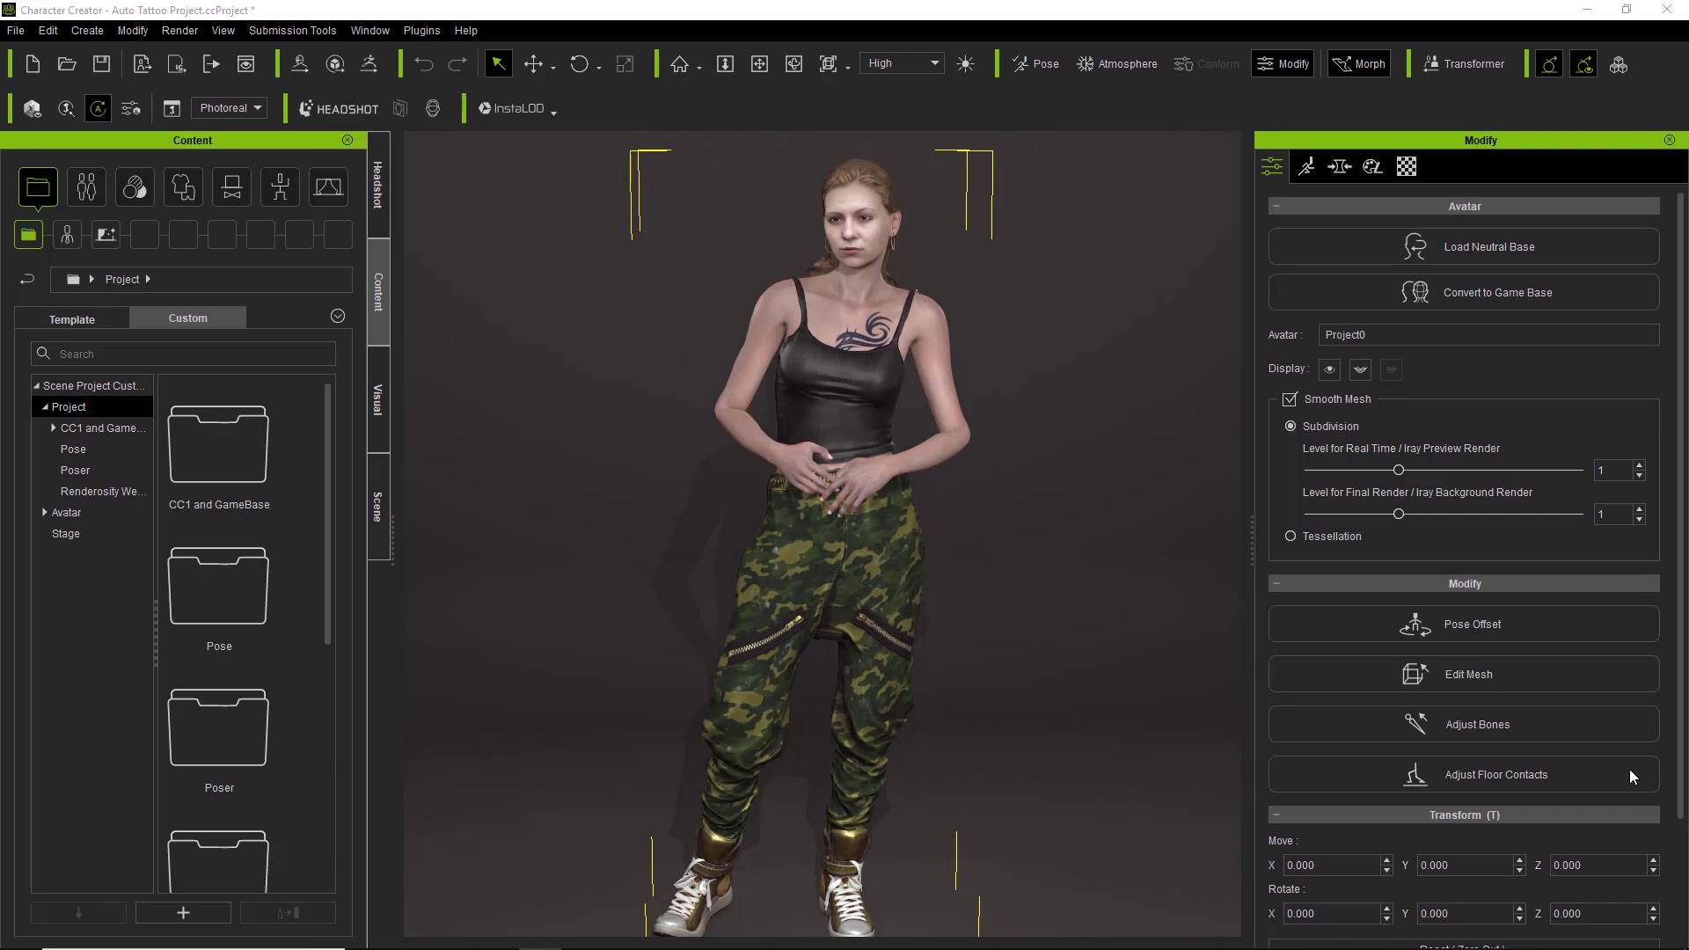
Step: Examine the avatar's face and hair up close against the Headshot source photo
{"action": "middle_click_drag", "start_coordinate": [853, 292], "coordinate": [825, 503]}
{"action": "right_click_drag", "start_coordinate": [828, 503], "coordinate": [908, 506]}
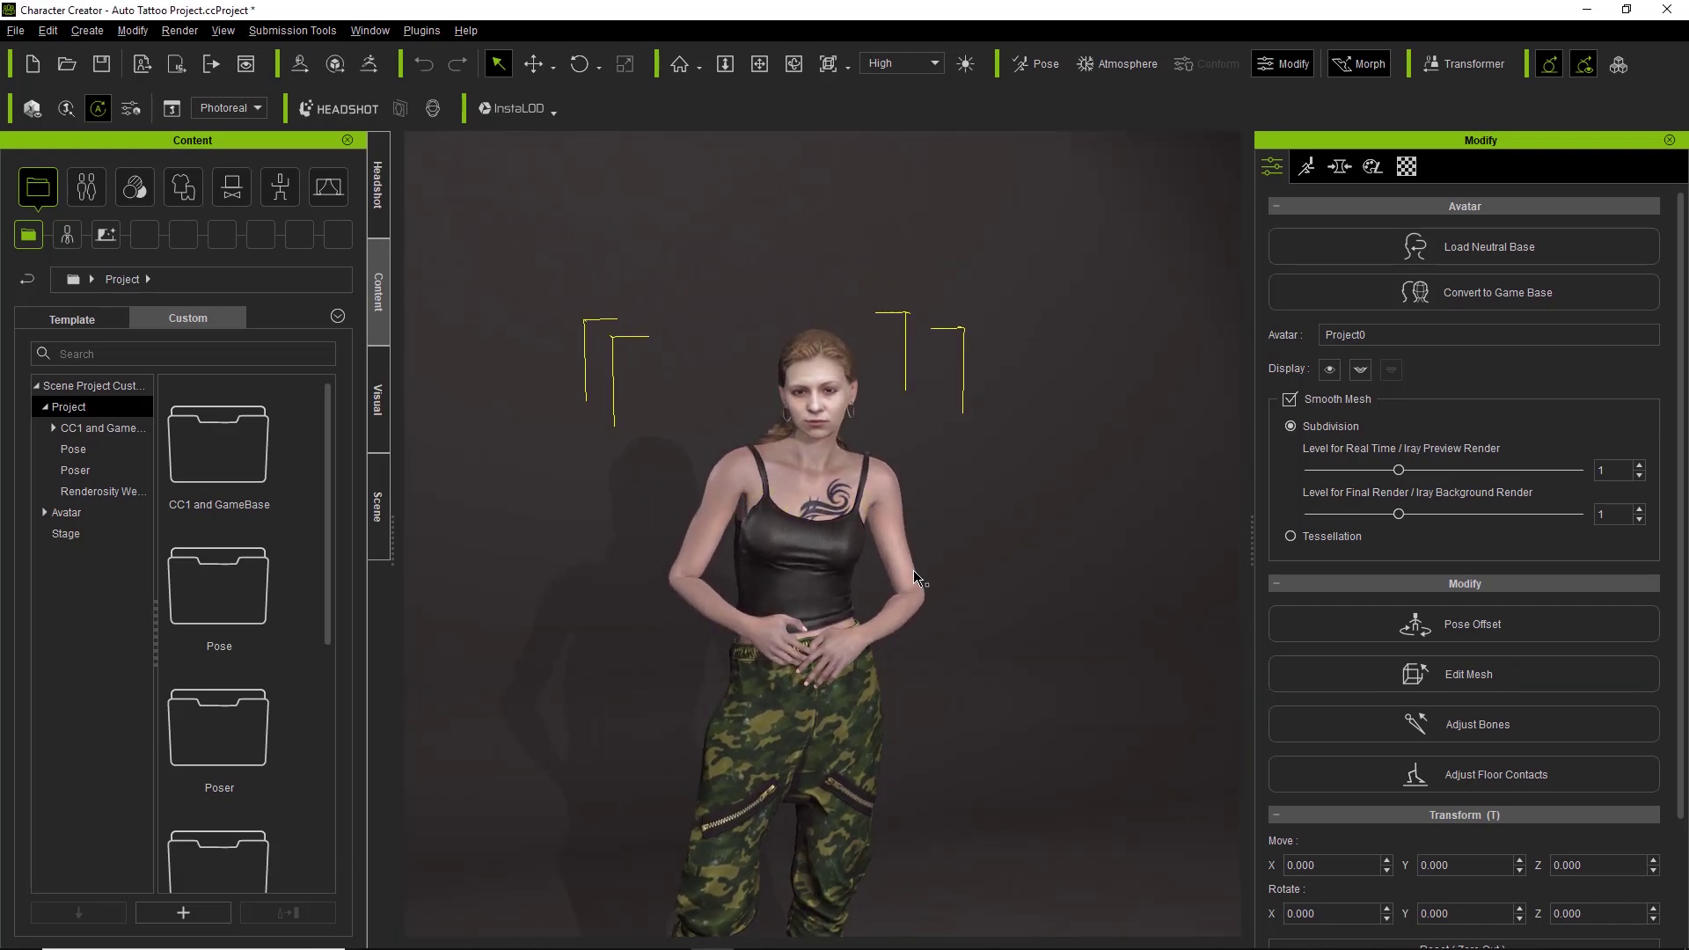
{"action": "scroll", "coordinate": [904, 598], "scroll_direction": "up", "scroll_amount": 5}
{"action": "middle_click_drag", "start_coordinate": [887, 537], "coordinate": [908, 653]}
{"action": "scroll", "coordinate": [910, 644], "scroll_direction": "up", "scroll_amount": 5}
{"action": "right_click_drag", "start_coordinate": [914, 655], "coordinate": [914, 644]}
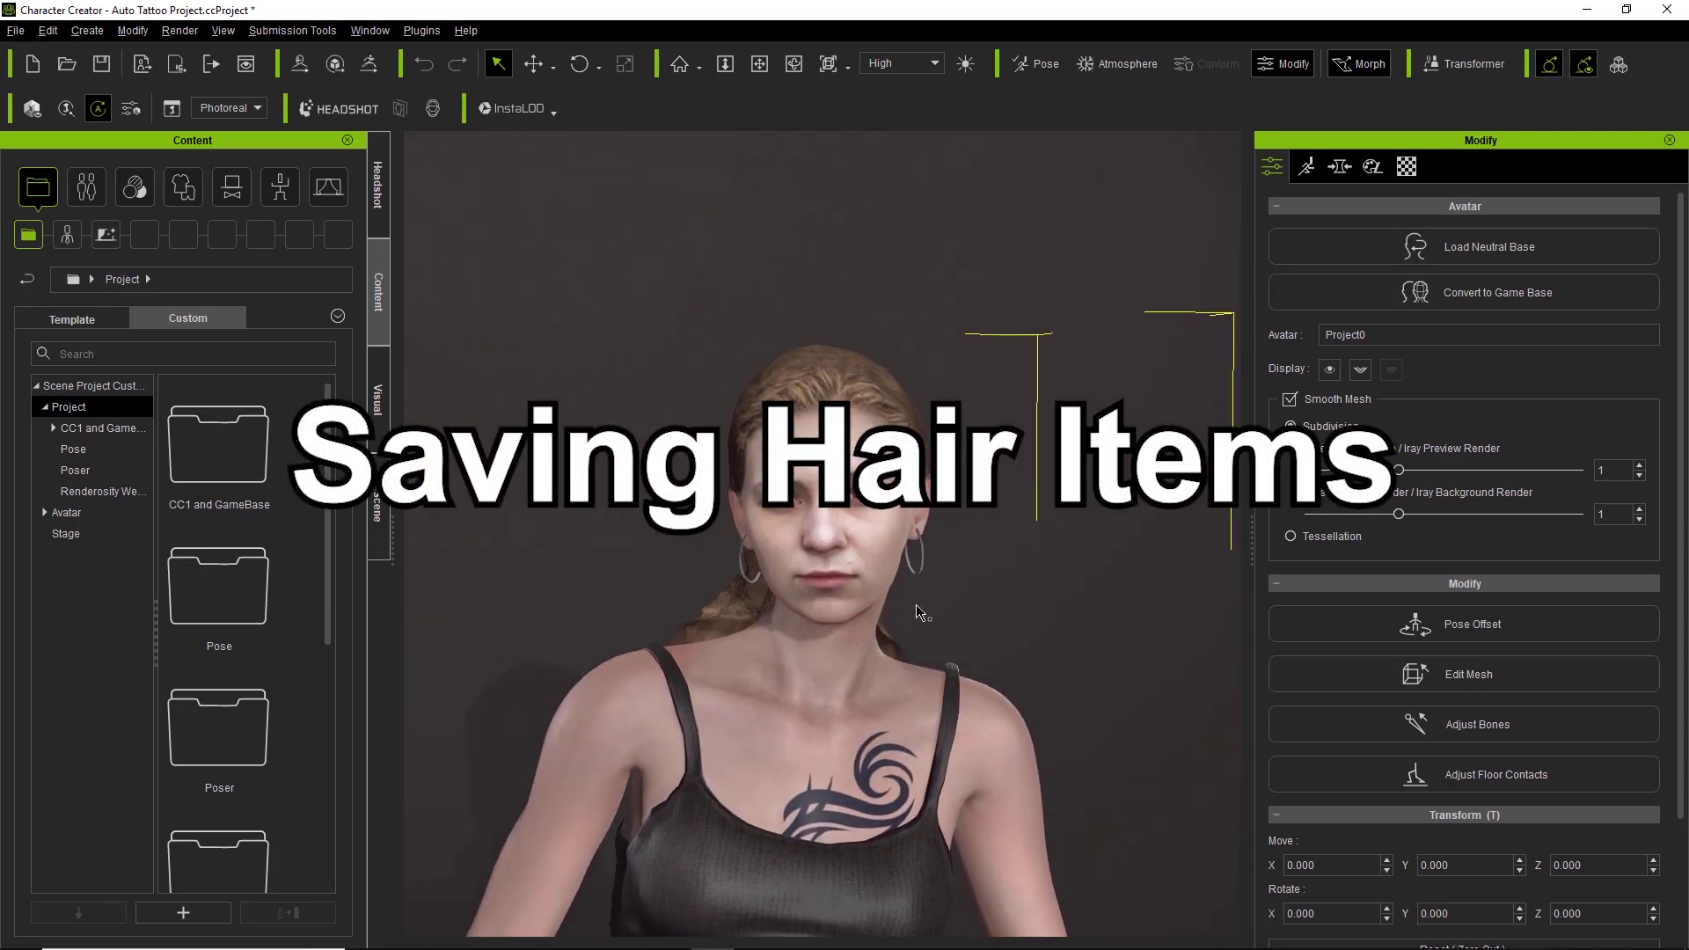
{"action": "left_click", "coordinate": [386, 166]}
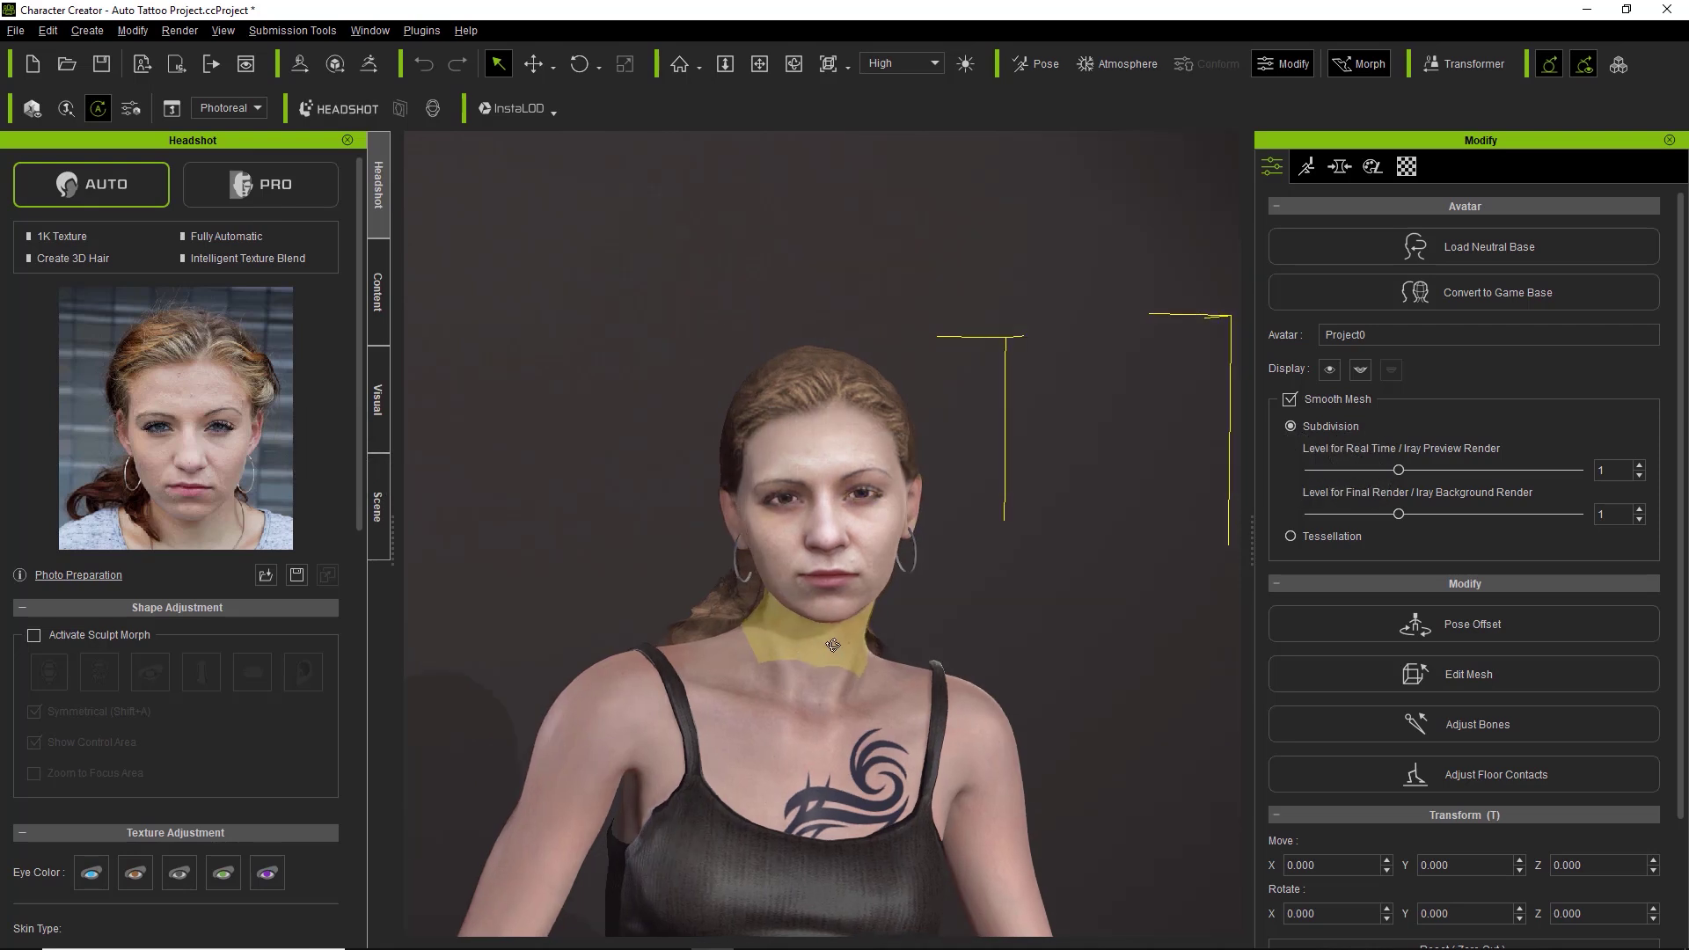
{"action": "right_click_drag", "start_coordinate": [789, 675], "coordinate": [704, 629]}
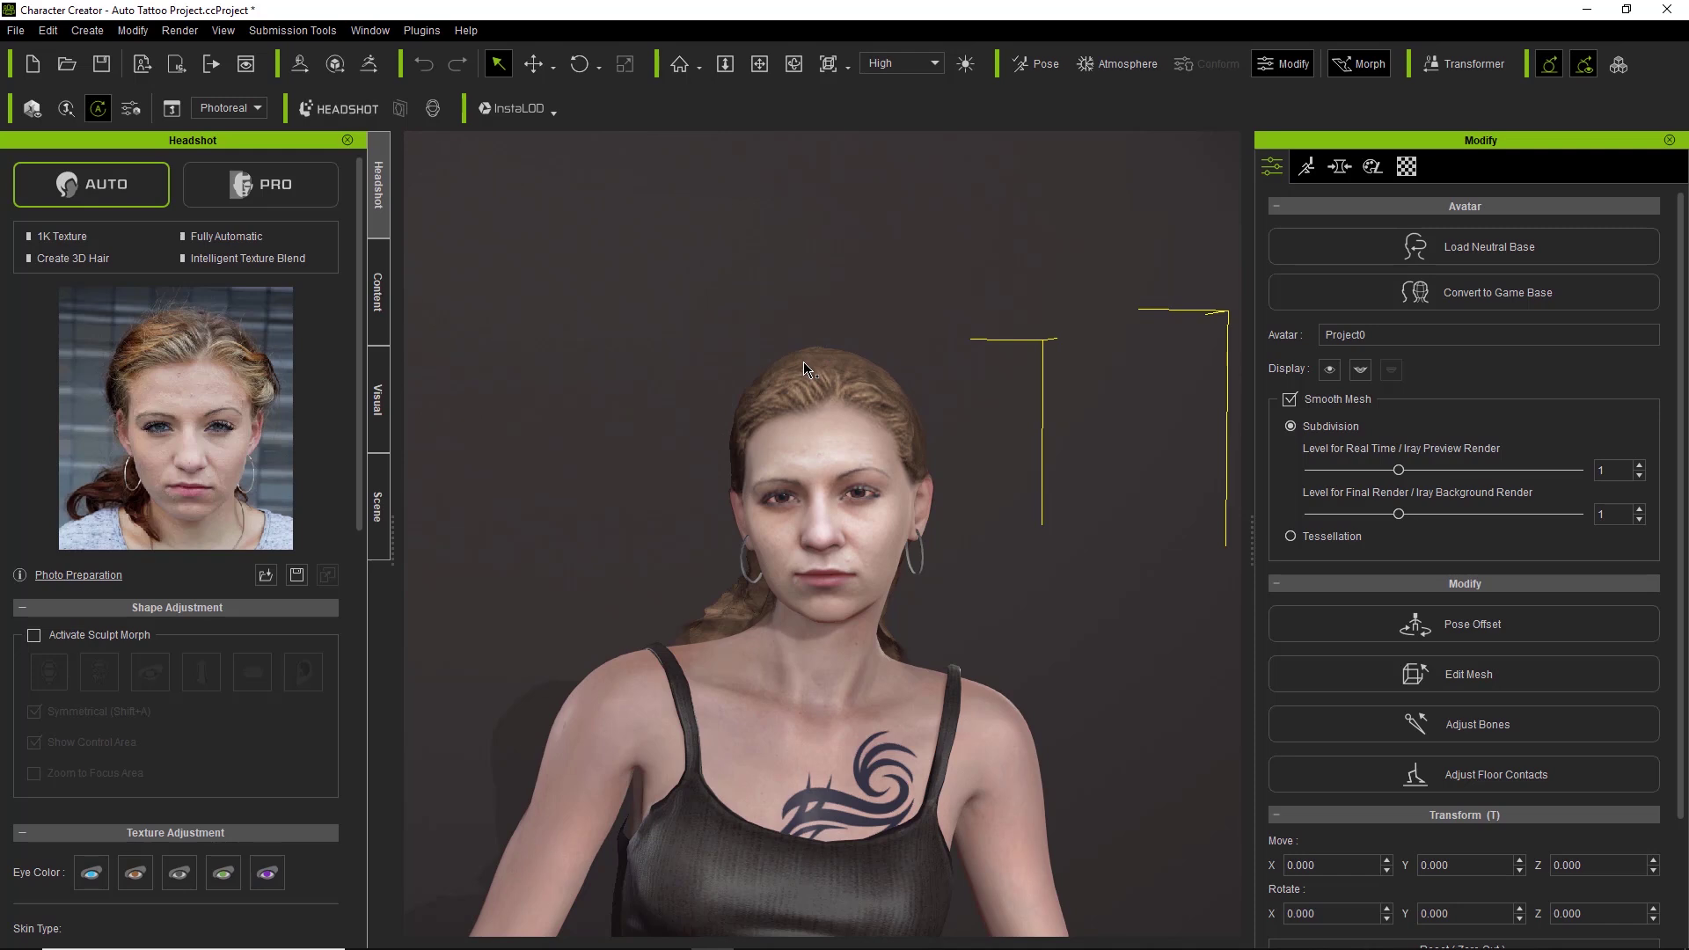
Step: Save the avatar's current hair to the custom Hair content library as HS Test
{"action": "left_click", "coordinate": [376, 299]}
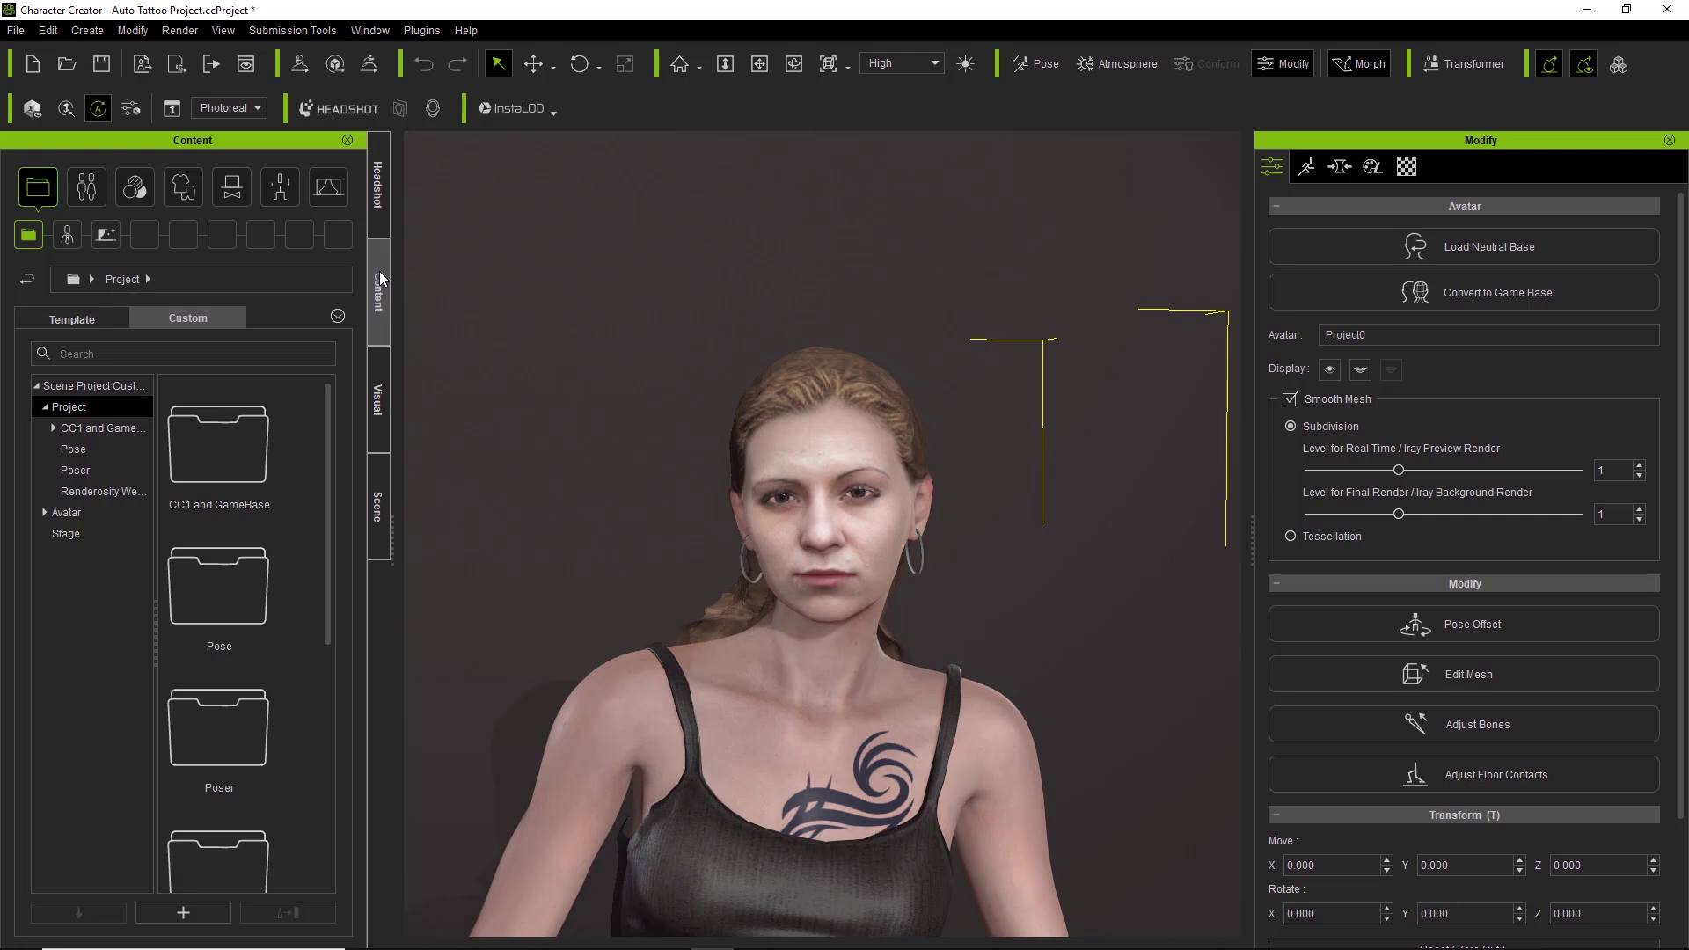
{"action": "left_click", "coordinate": [93, 190]}
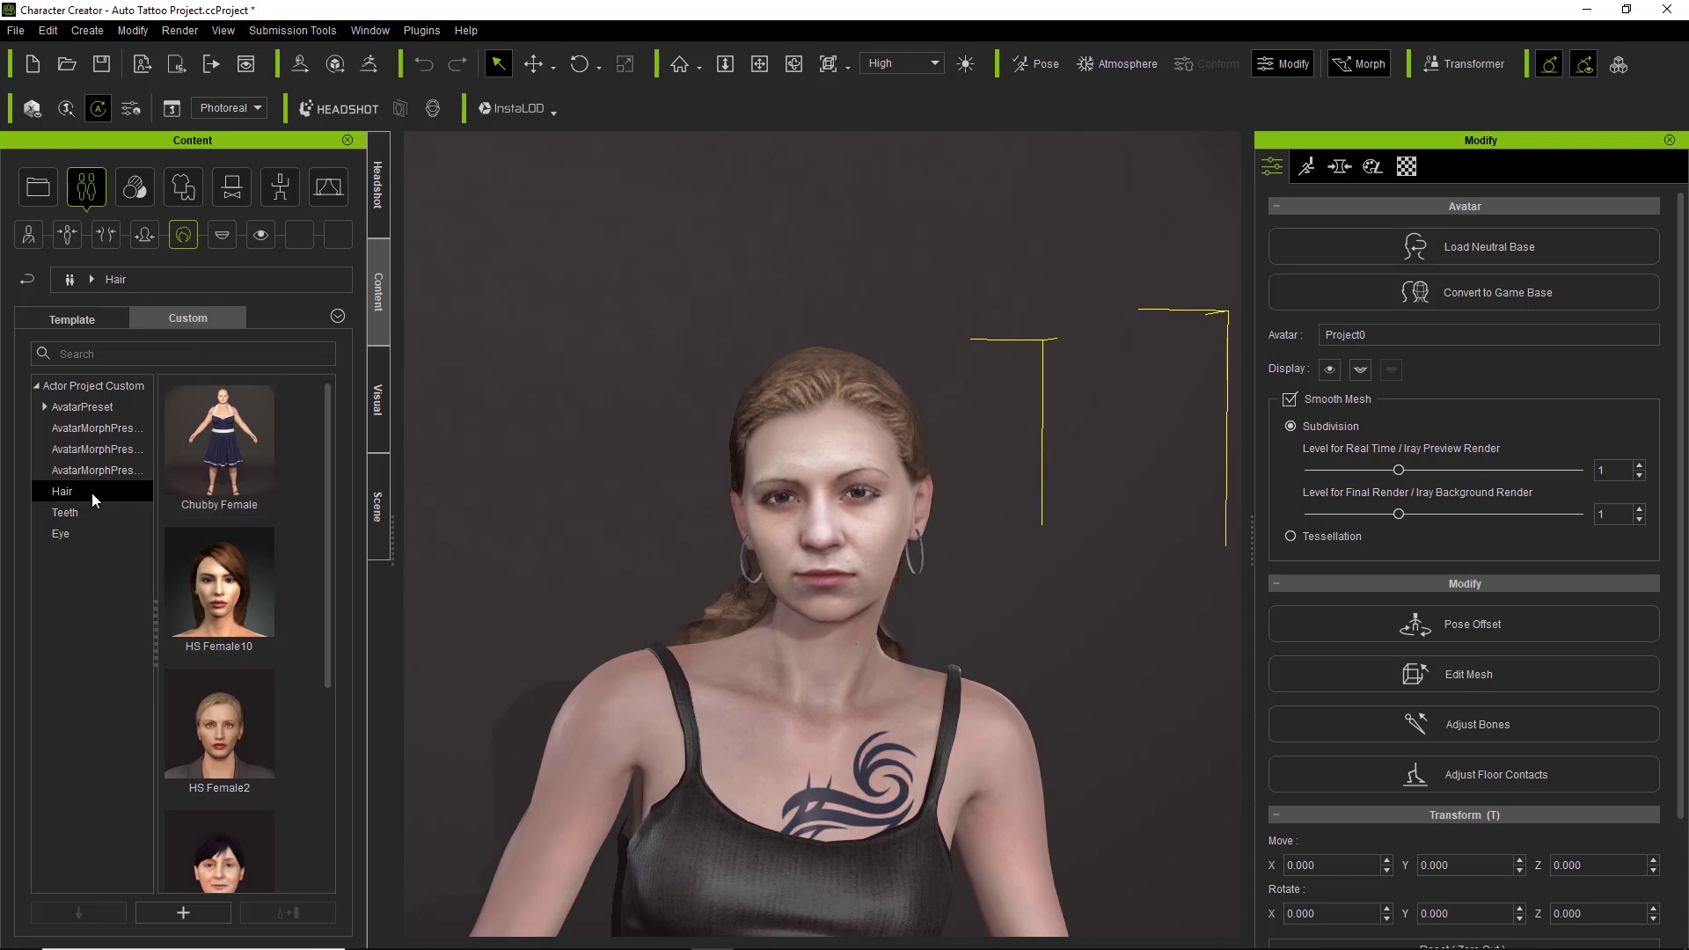
{"action": "scroll", "coordinate": [911, 743], "scroll_direction": "up", "scroll_amount": 5}
{"action": "middle_click_drag", "start_coordinate": [894, 598], "coordinate": [879, 662]}
{"action": "right_click_drag", "start_coordinate": [879, 663], "coordinate": [927, 660]}
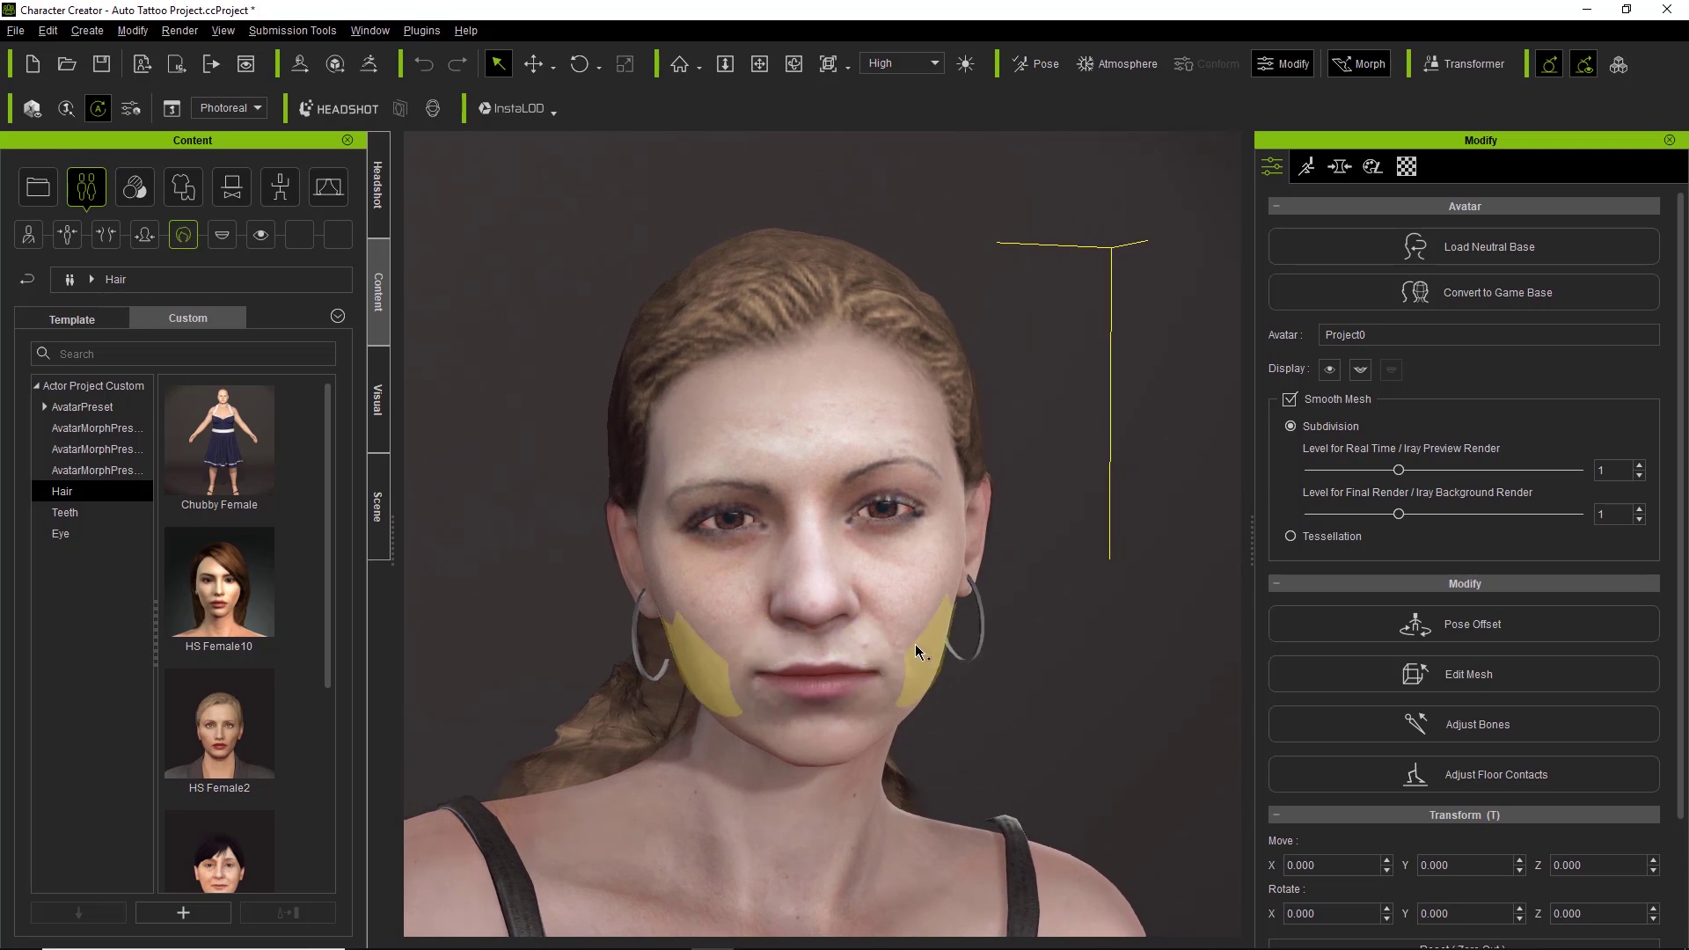
{"action": "scroll", "coordinate": [915, 643], "scroll_direction": "up", "scroll_amount": 3}
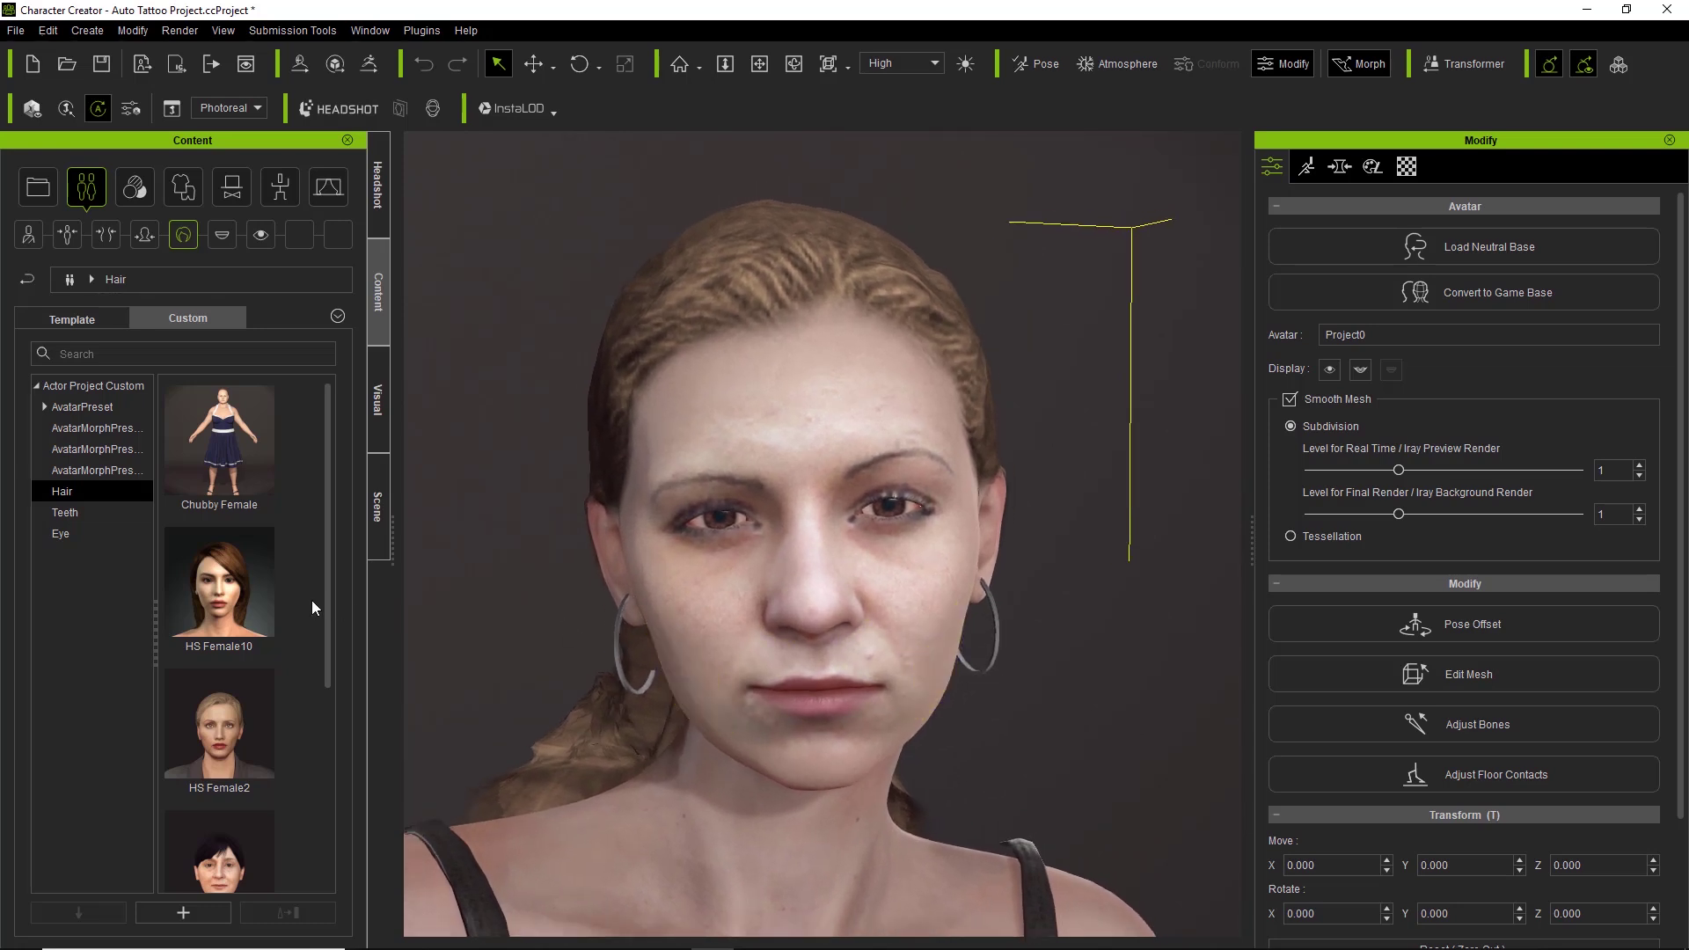
{"action": "scroll", "coordinate": [331, 538], "scroll_direction": "down", "scroll_amount": 4}
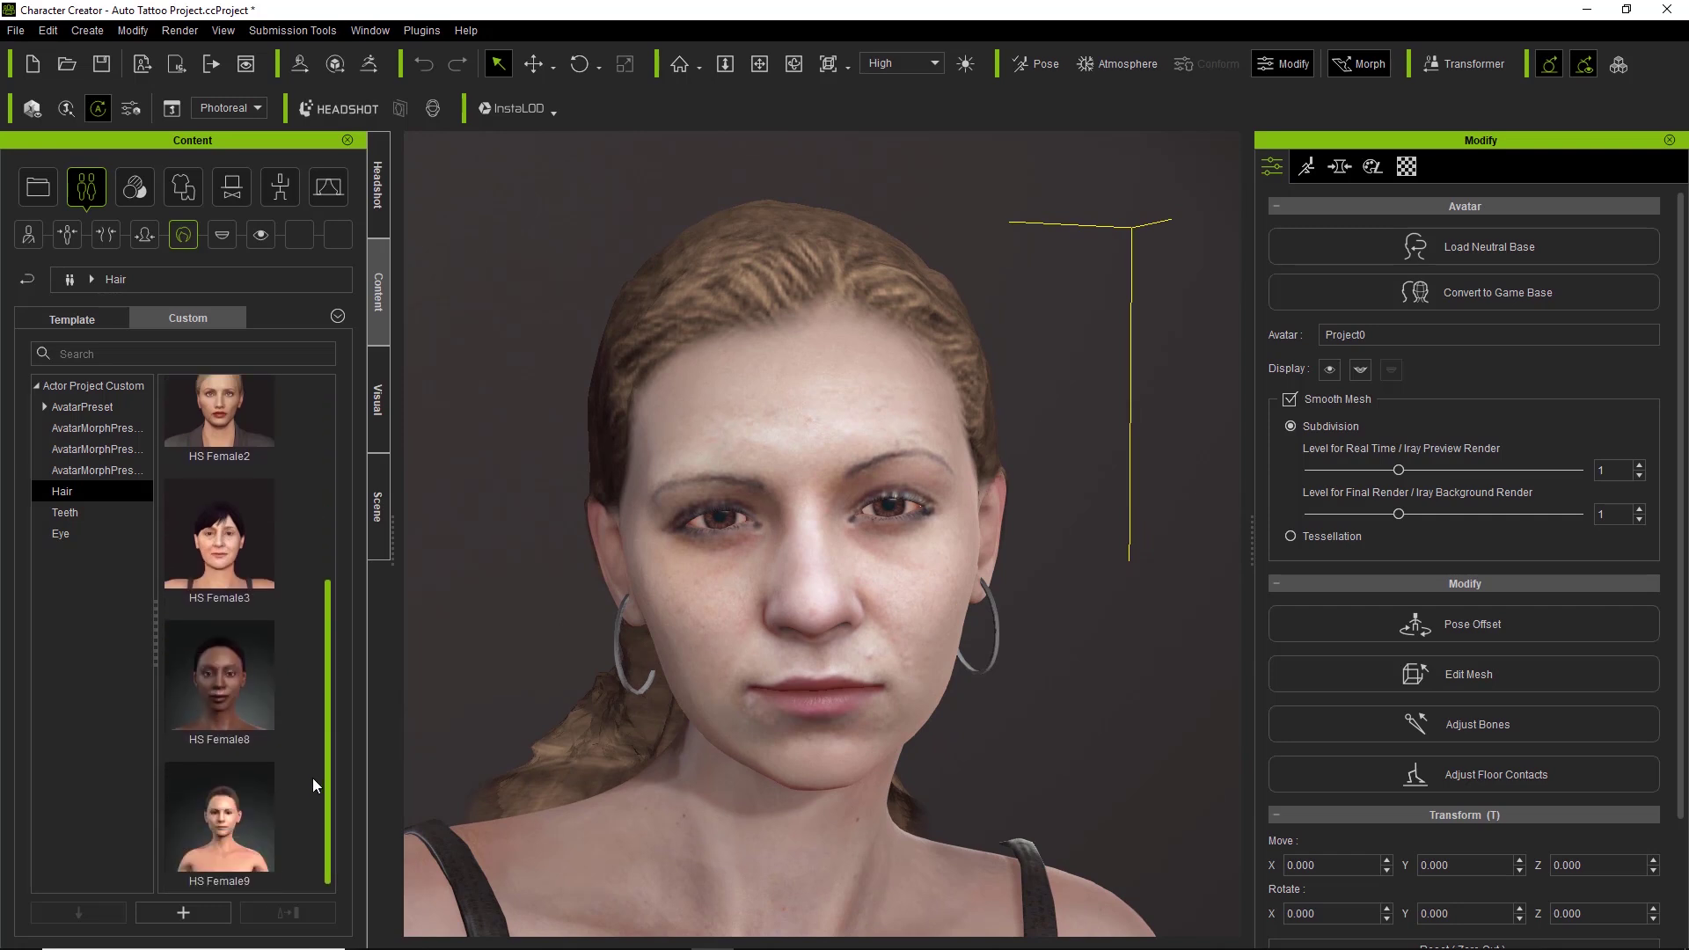
{"action": "left_click", "coordinate": [204, 915]}
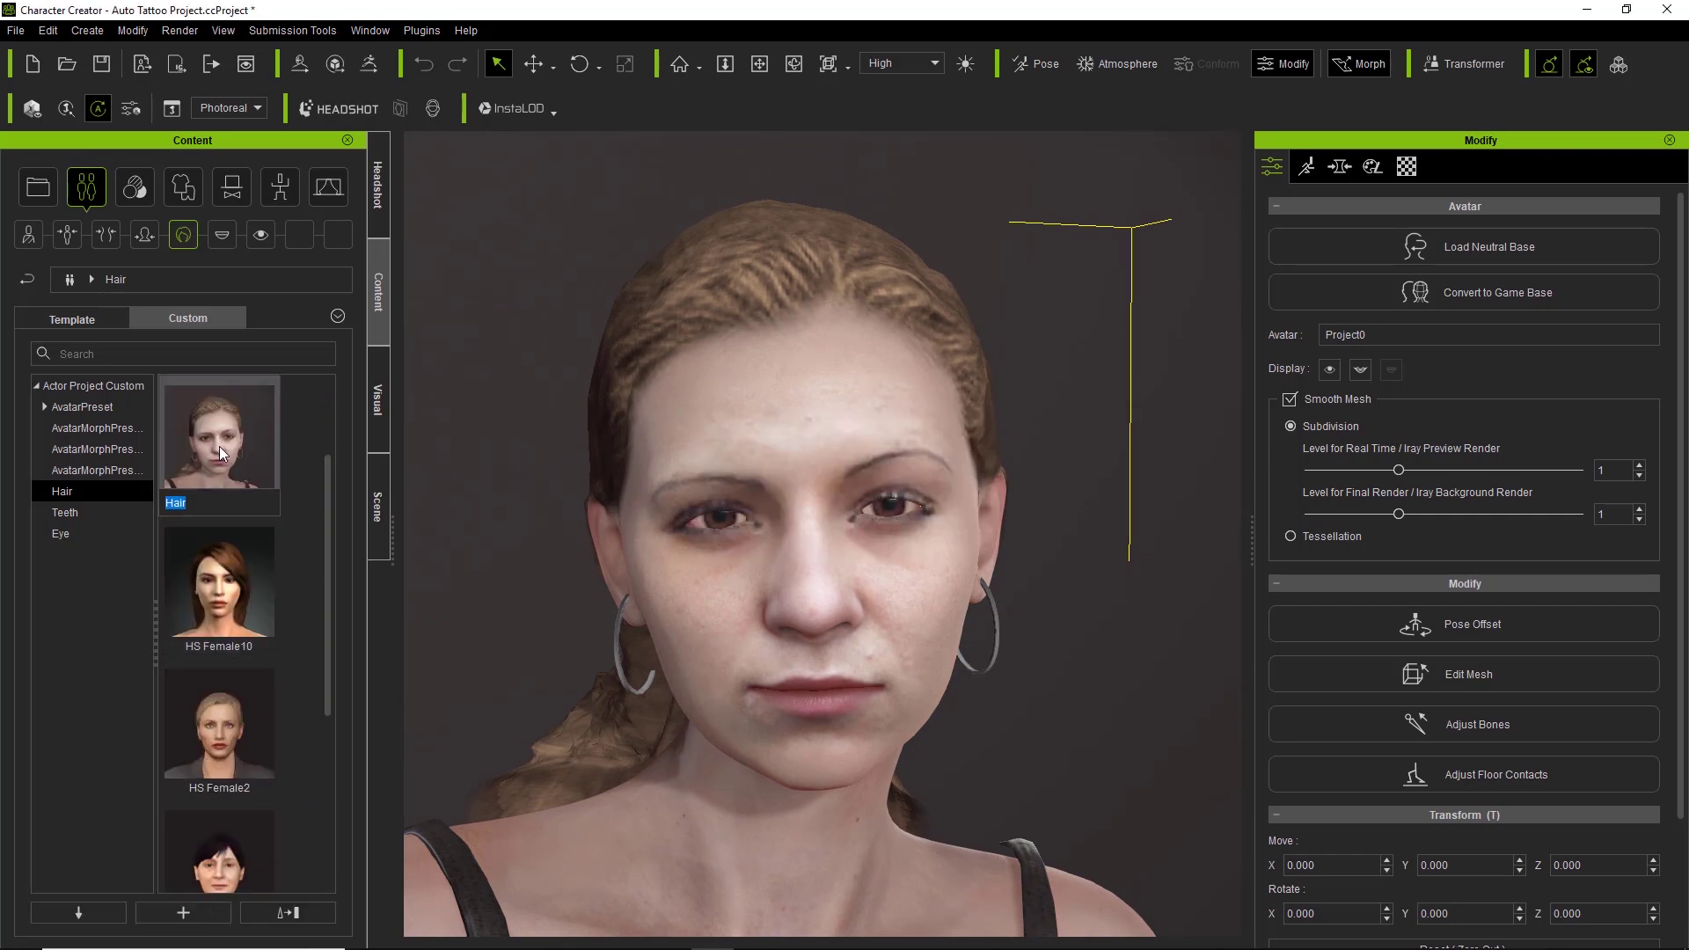
{"action": "type", "text": "HS Test"}
{"action": "key", "text": "Return"}
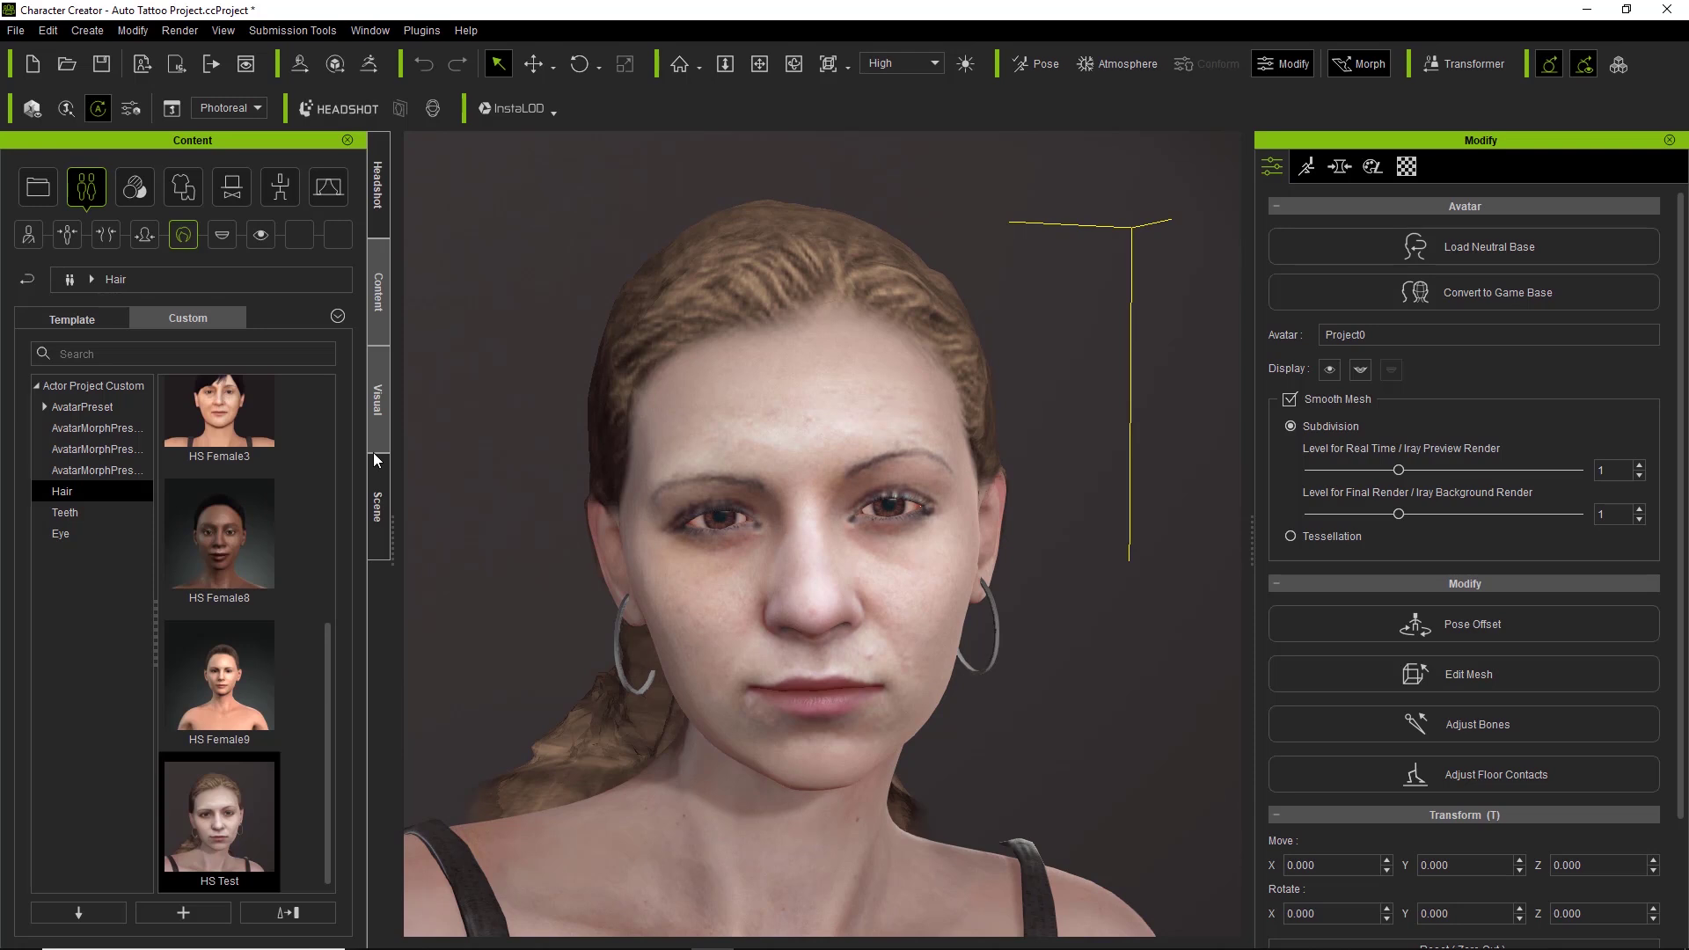
Step: Try the HS Female3, HS Female2 and HS Female10 hair presets on the avatar, ending with the saved HS Test hair
{"action": "double_click", "coordinate": [236, 422]}
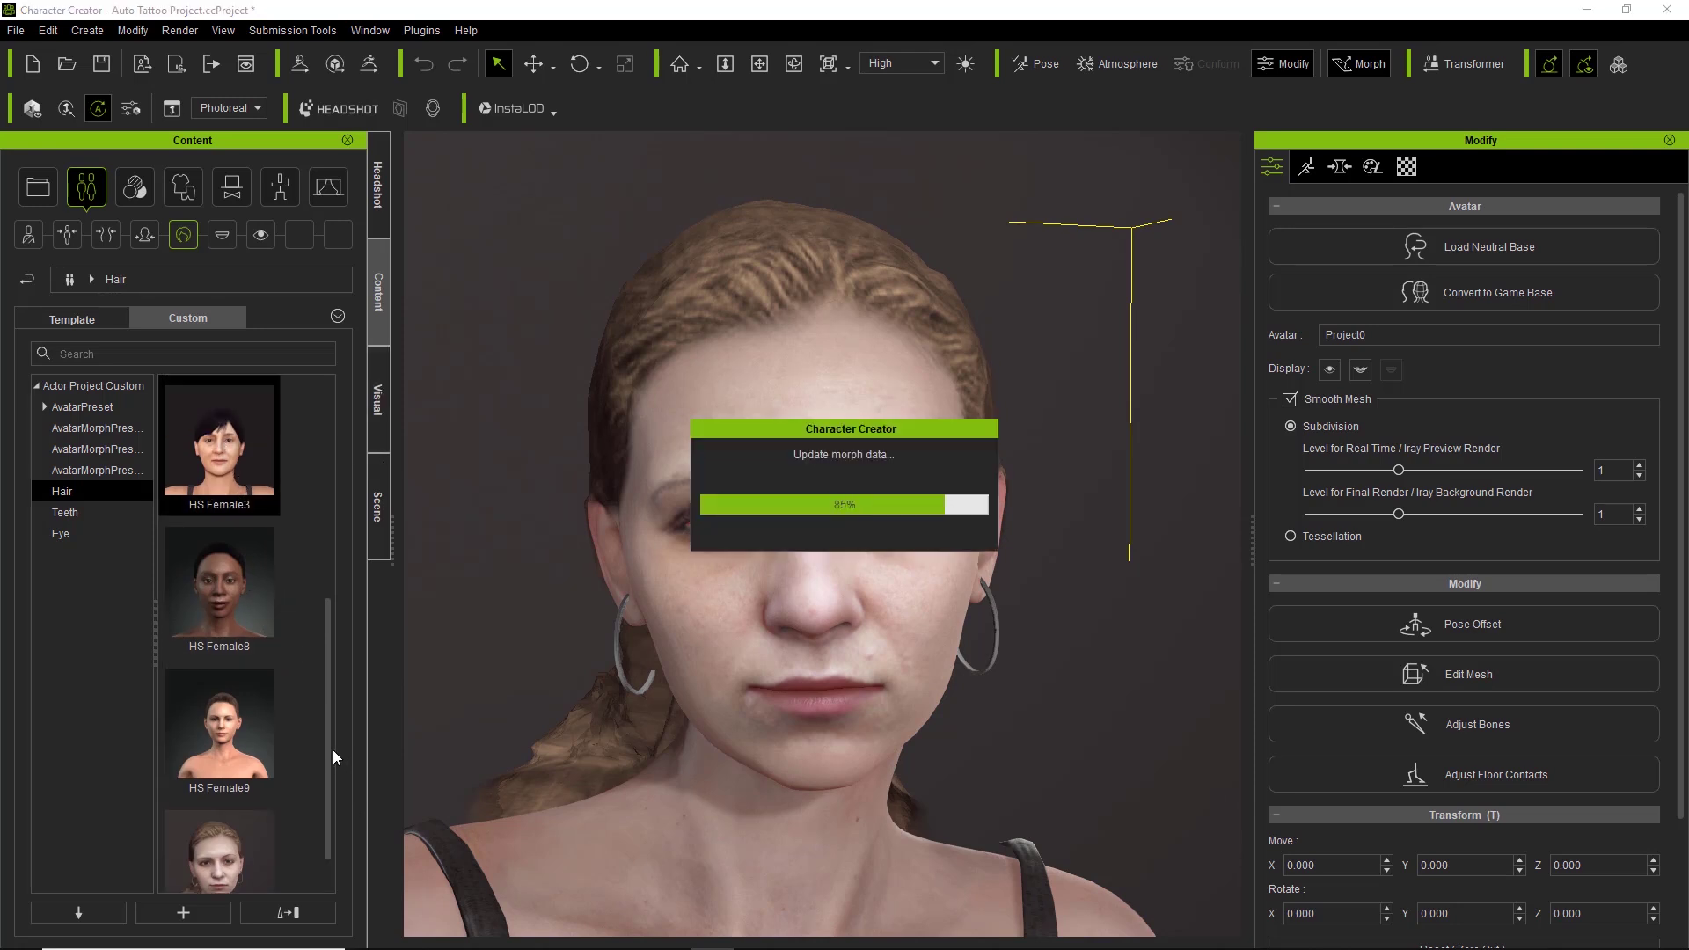
{"action": "left_click_drag", "start_coordinate": [327, 746], "coordinate": [303, 598]}
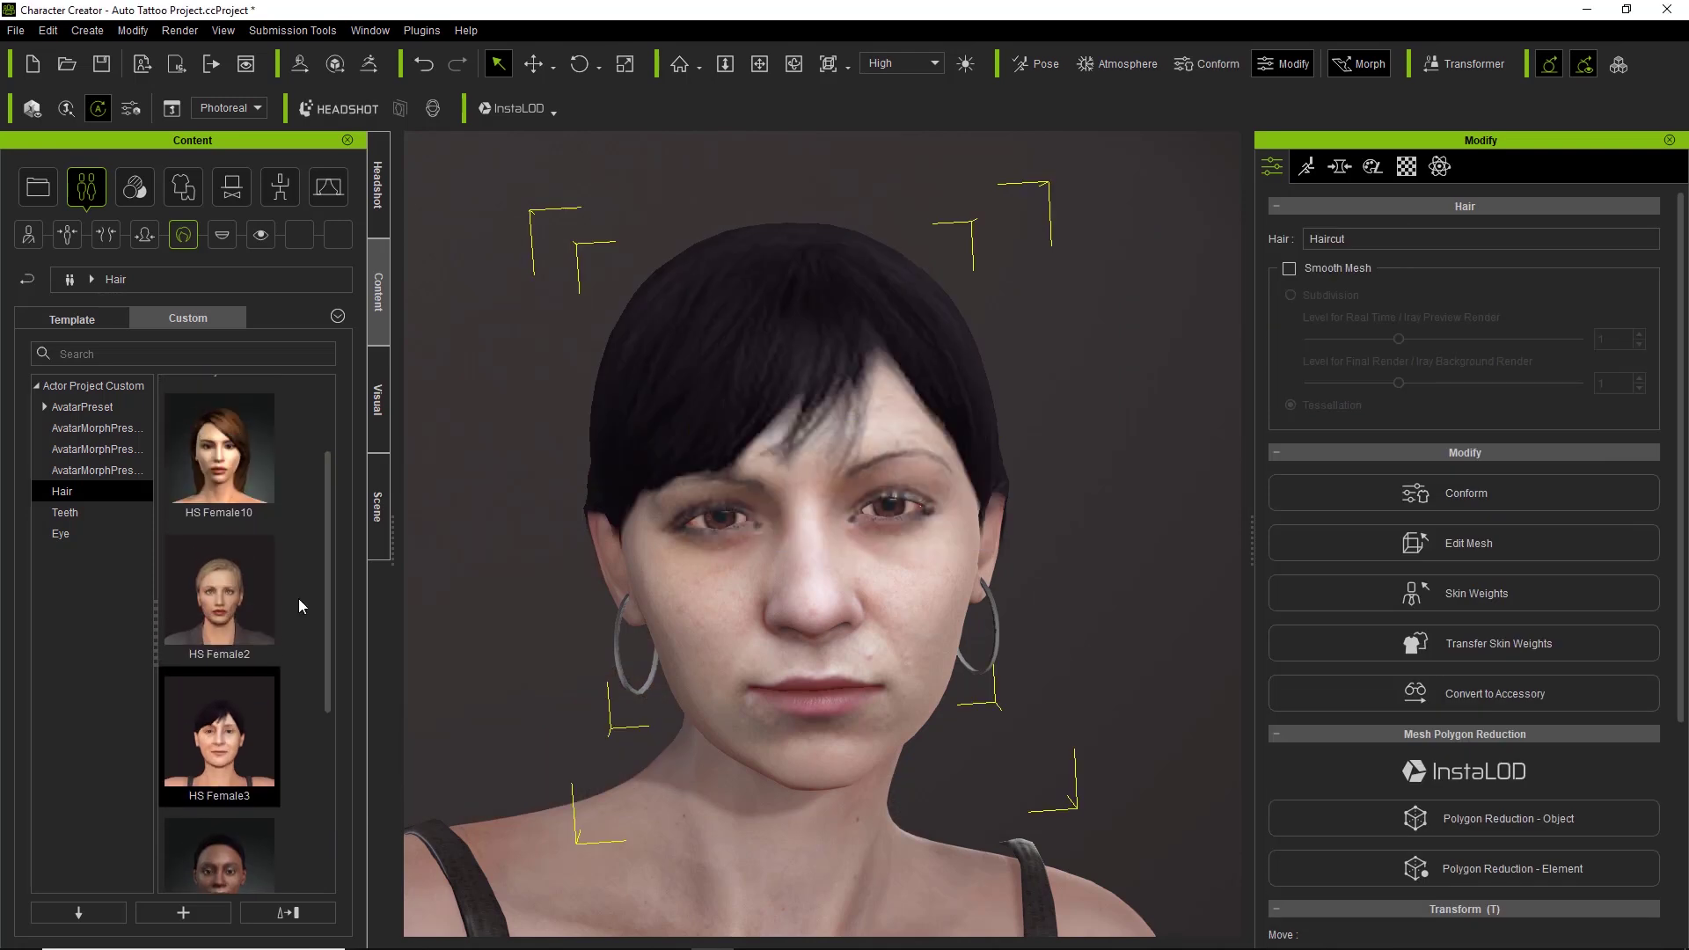
{"action": "double_click", "coordinate": [230, 616]}
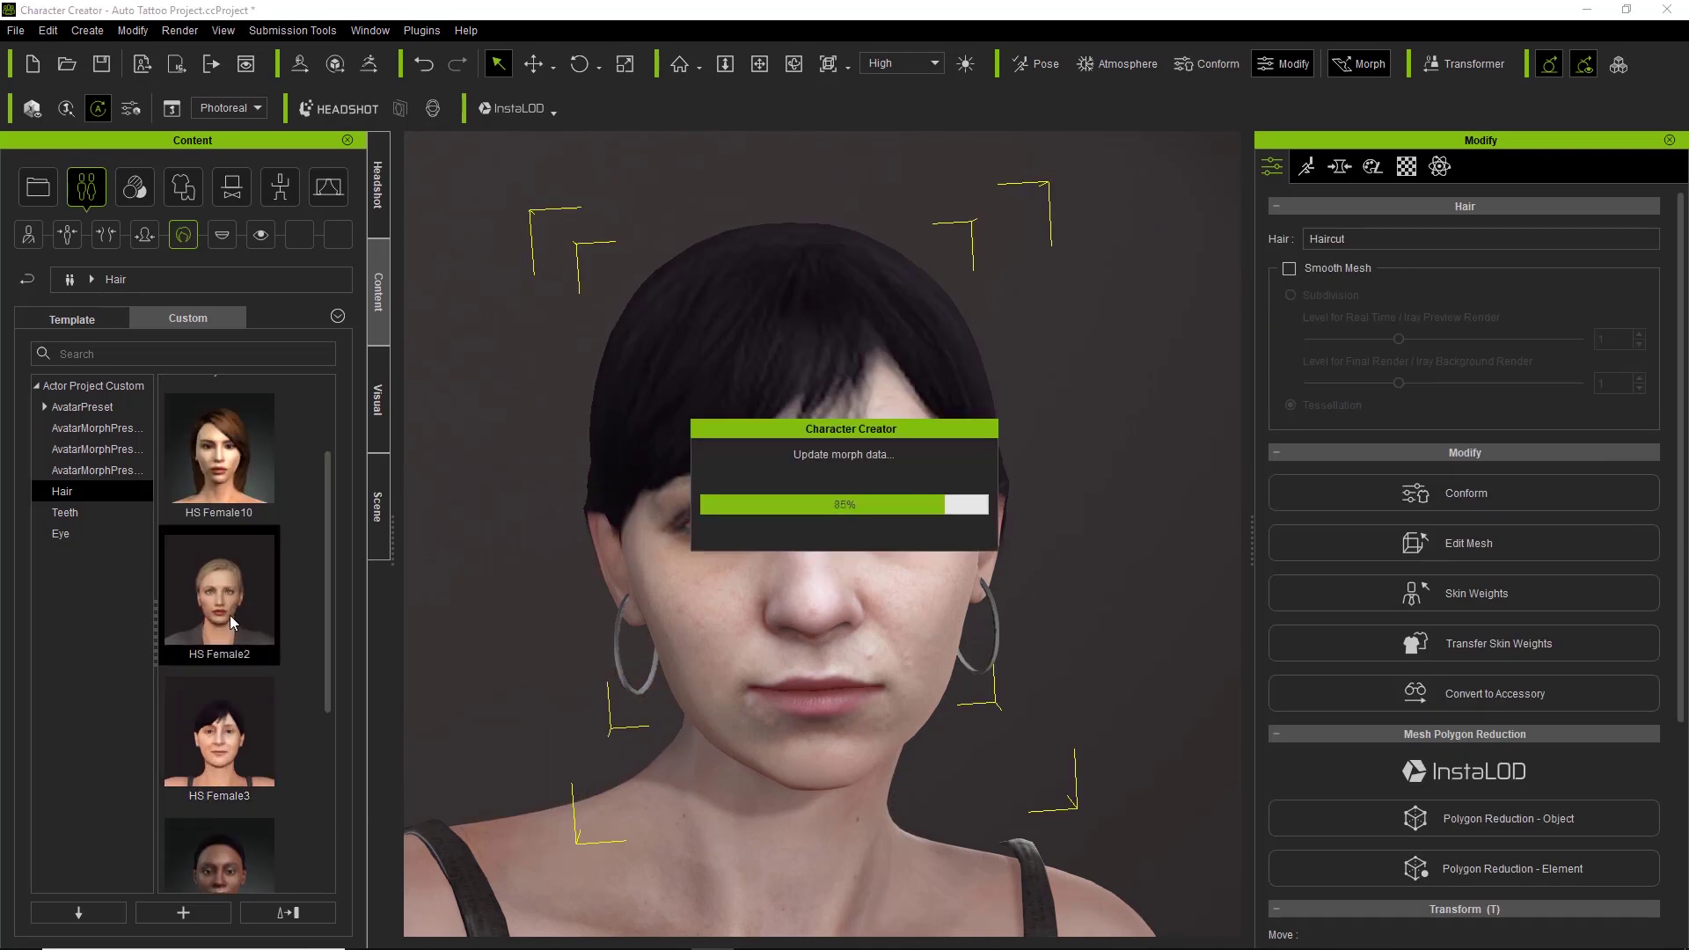
{"action": "double_click", "coordinate": [234, 452]}
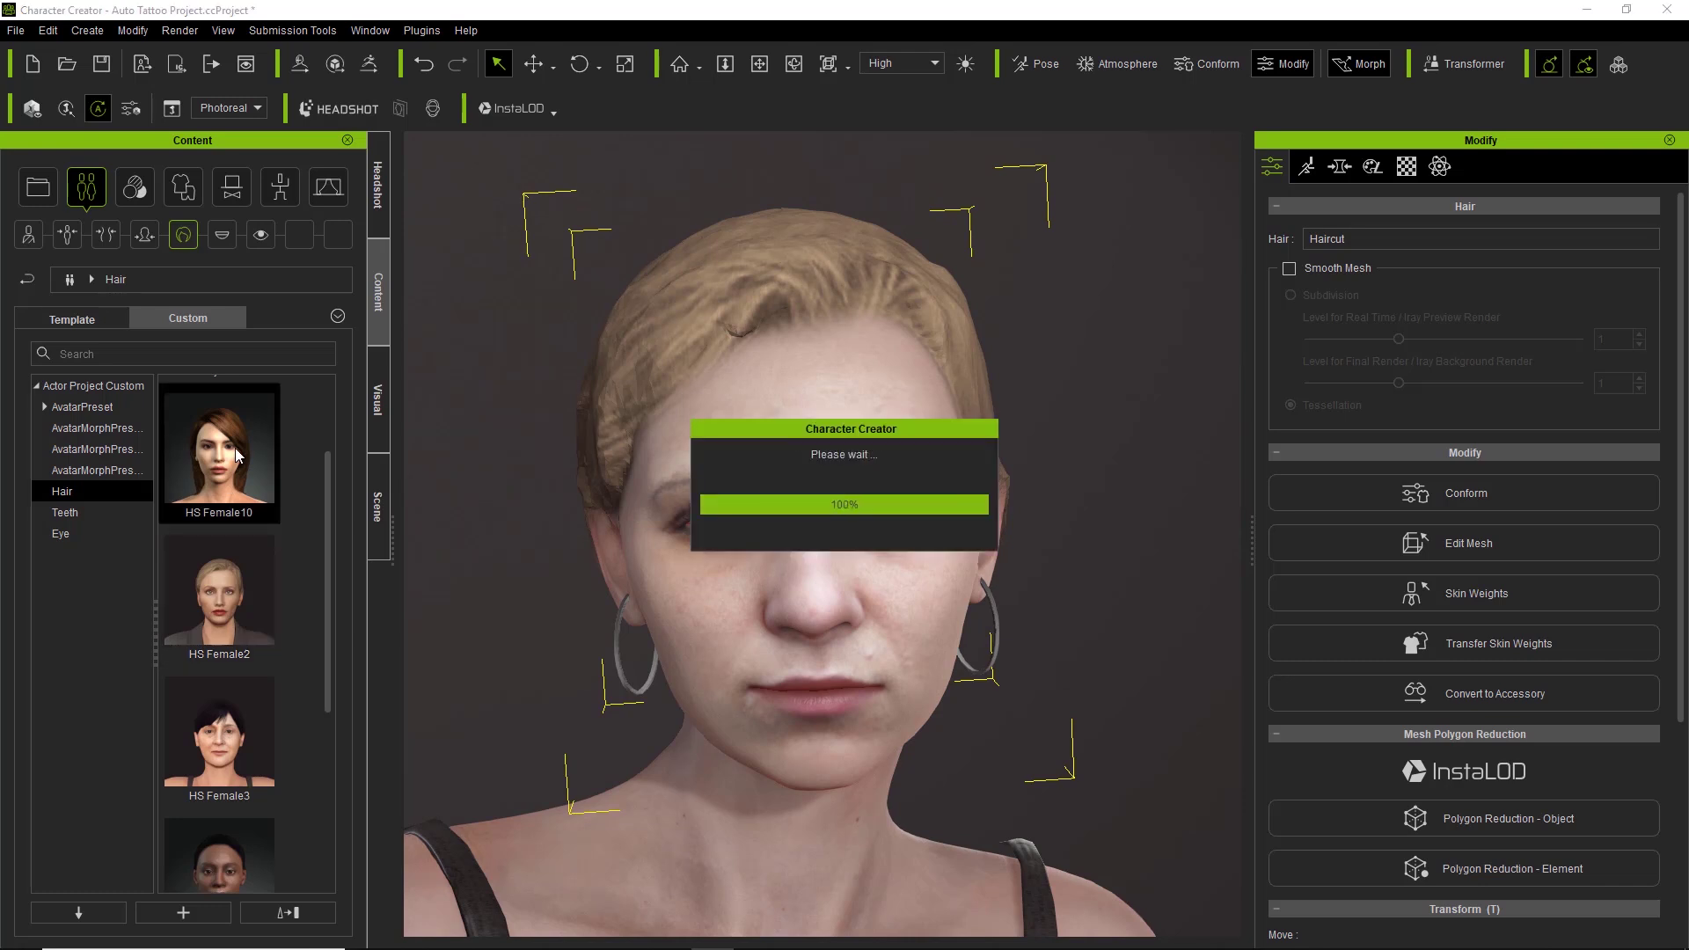
{"action": "left_click_drag", "start_coordinate": [326, 530], "coordinate": [313, 790]}
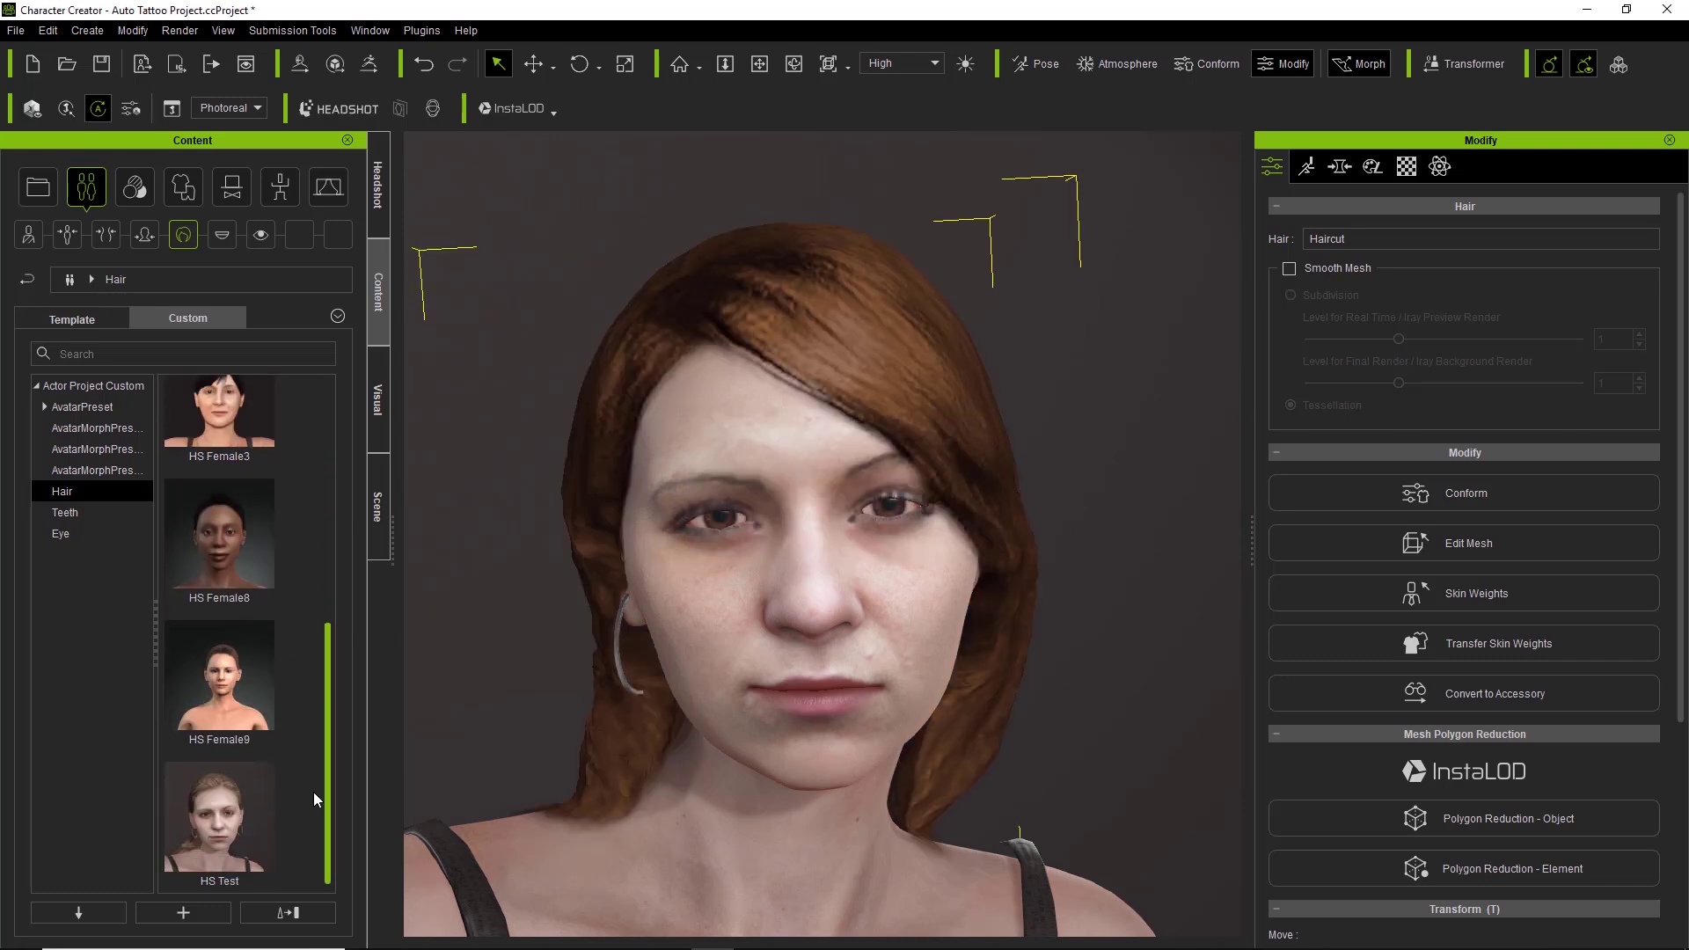
{"action": "double_click", "coordinate": [252, 810]}
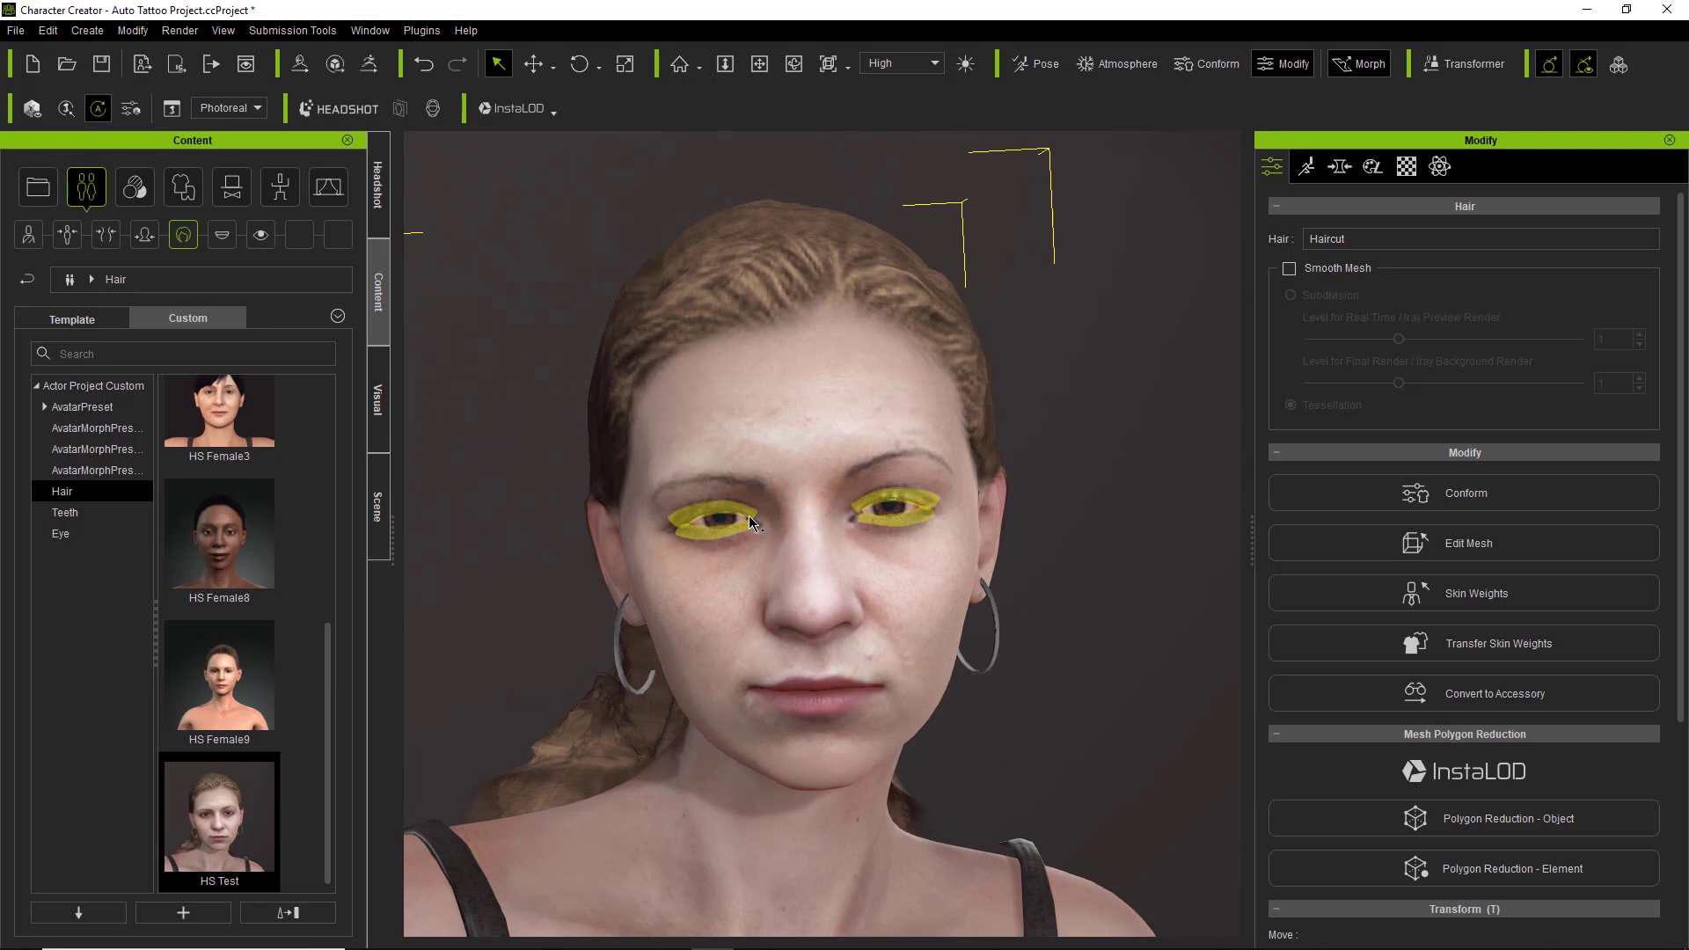
Step: Examine the avatar's currently used morph sliders alongside the Headshot source photo
{"action": "scroll", "coordinate": [924, 719], "scroll_direction": "down", "scroll_amount": 5}
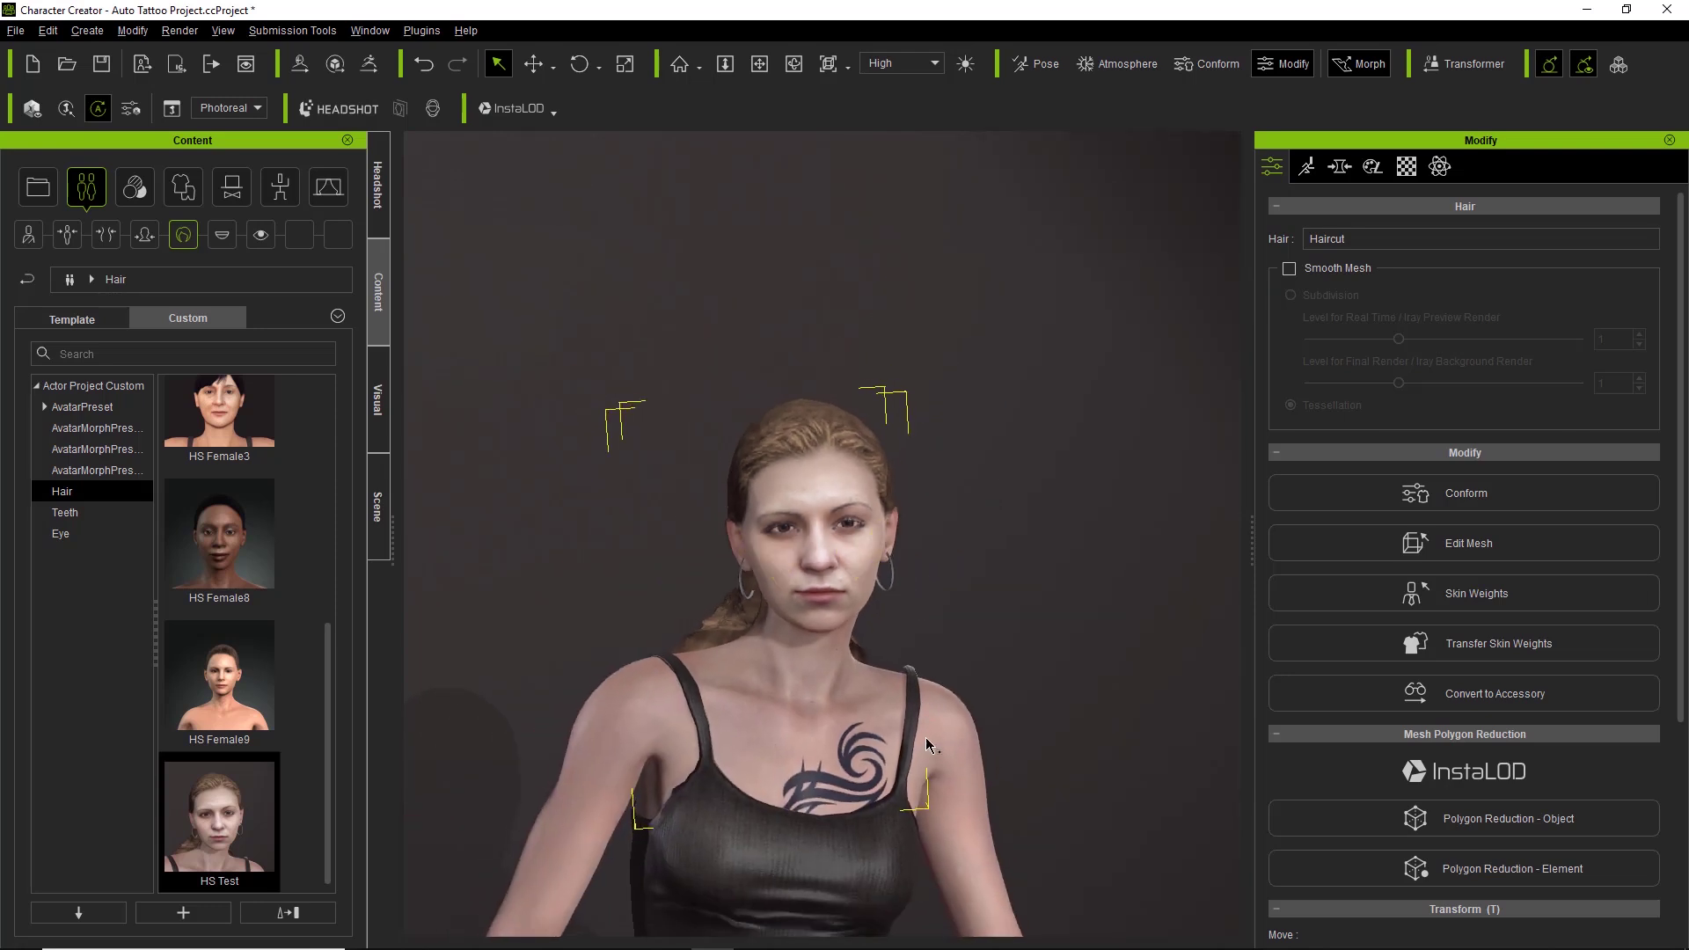
{"action": "scroll", "coordinate": [891, 717], "scroll_direction": "up", "scroll_amount": 5}
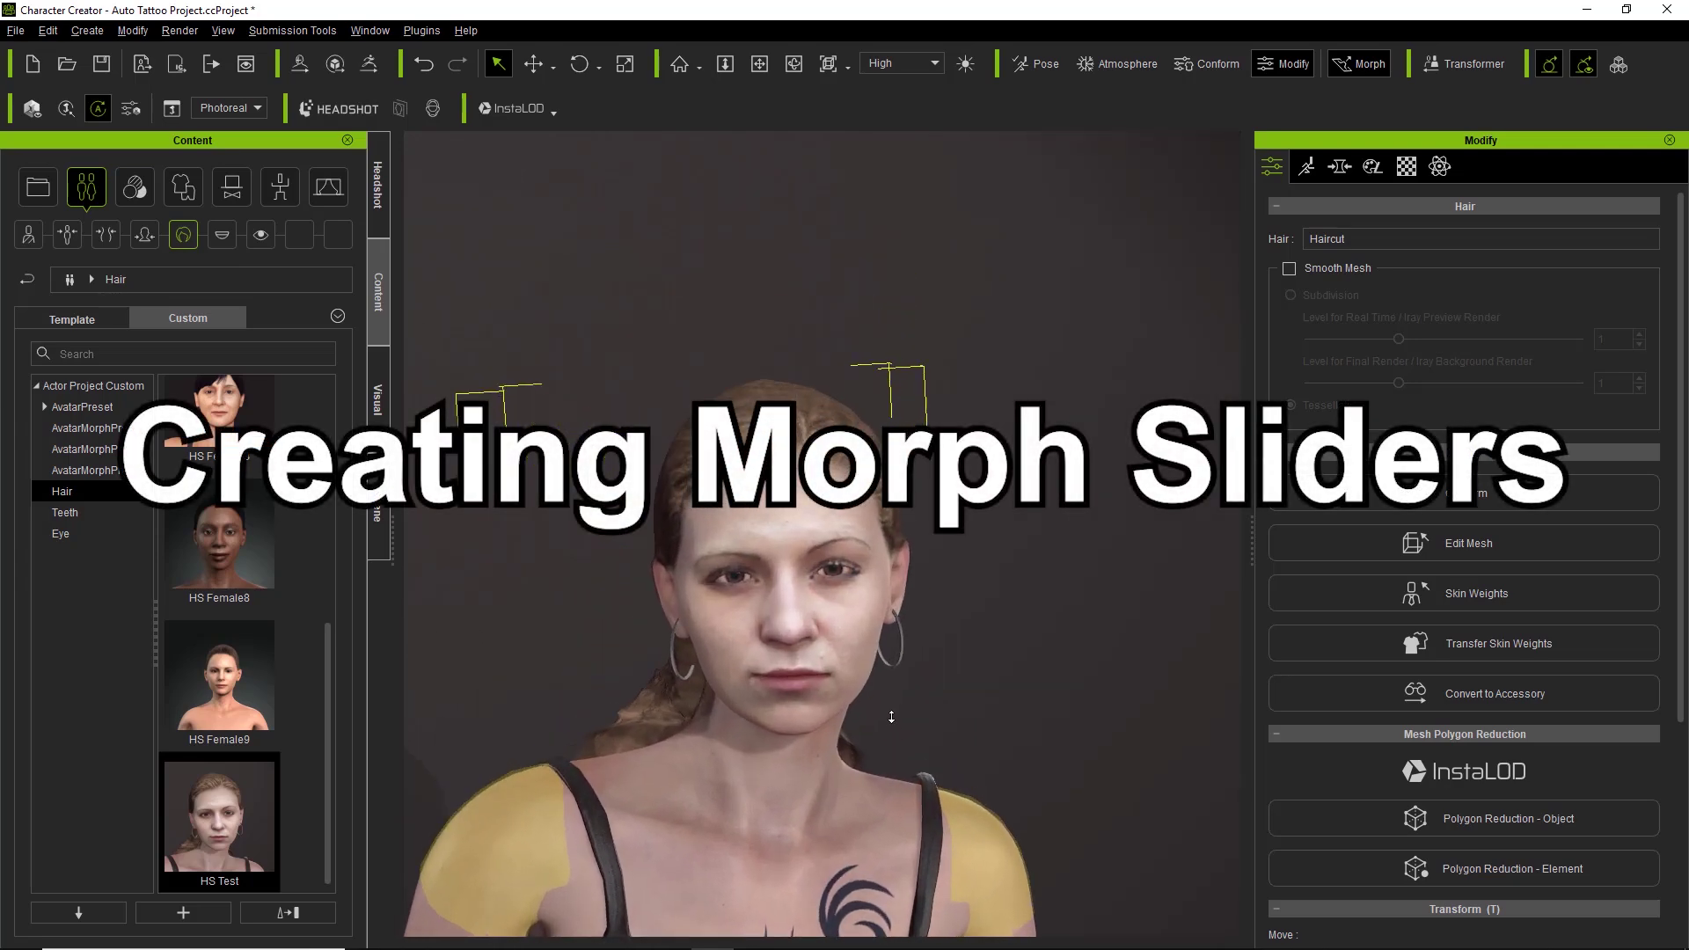
{"action": "scroll", "coordinate": [891, 717], "scroll_direction": "up", "scroll_amount": 5}
{"action": "middle_click_drag", "start_coordinate": [875, 680], "coordinate": [887, 670]}
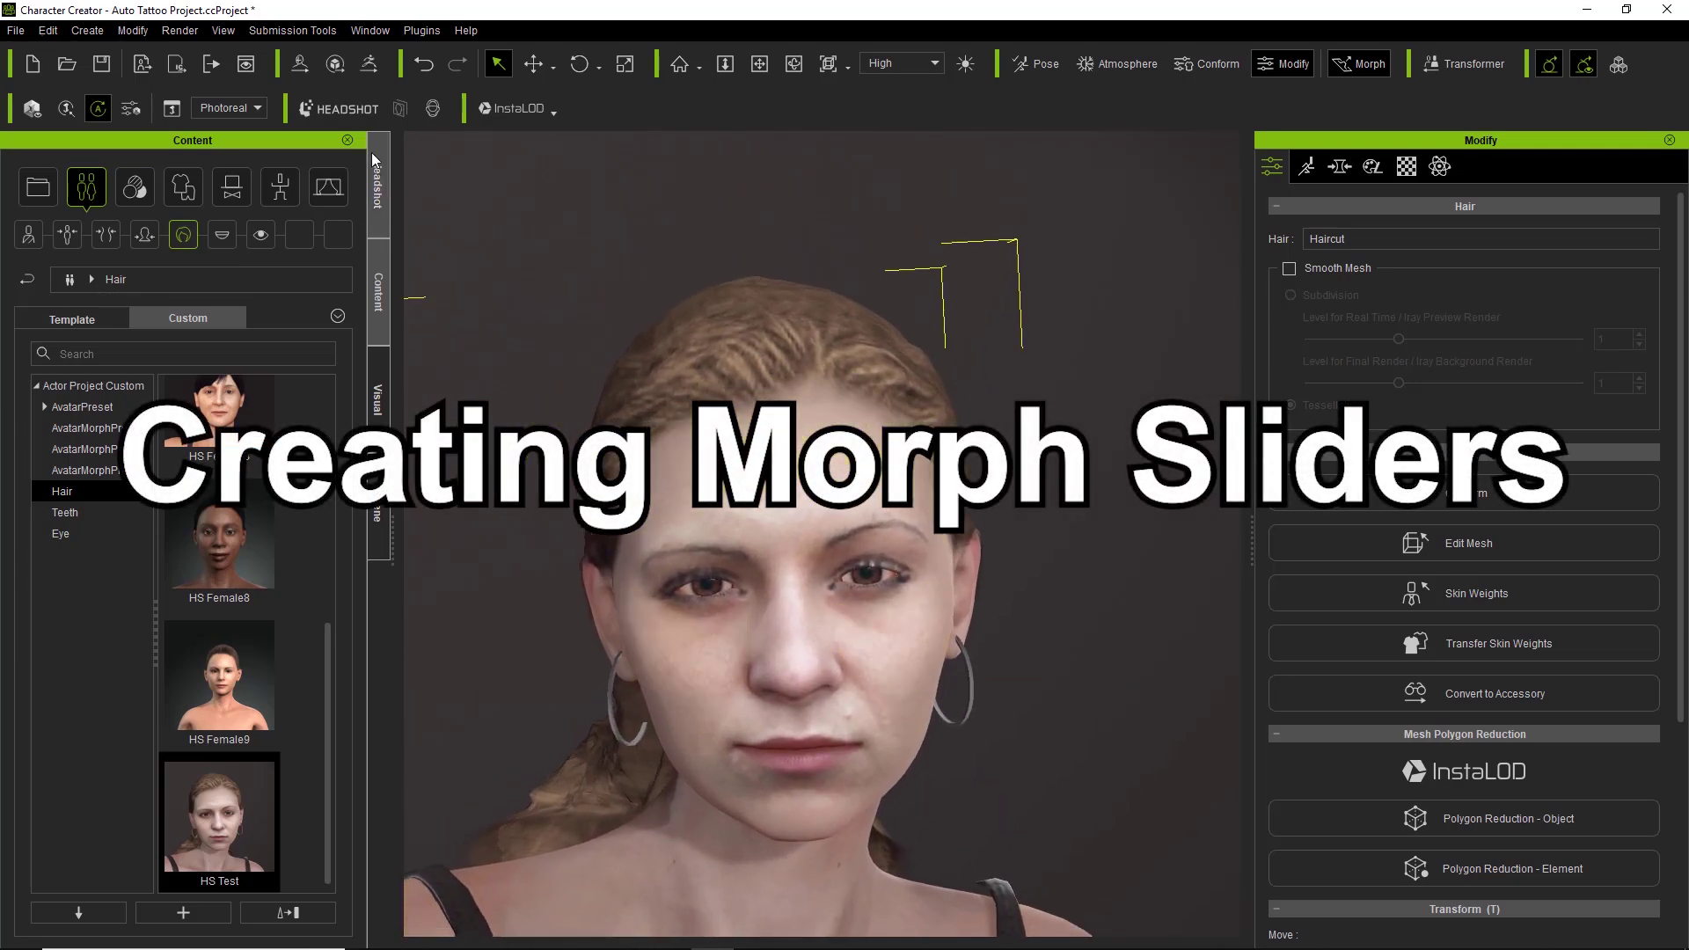
{"action": "left_click", "coordinate": [377, 174]}
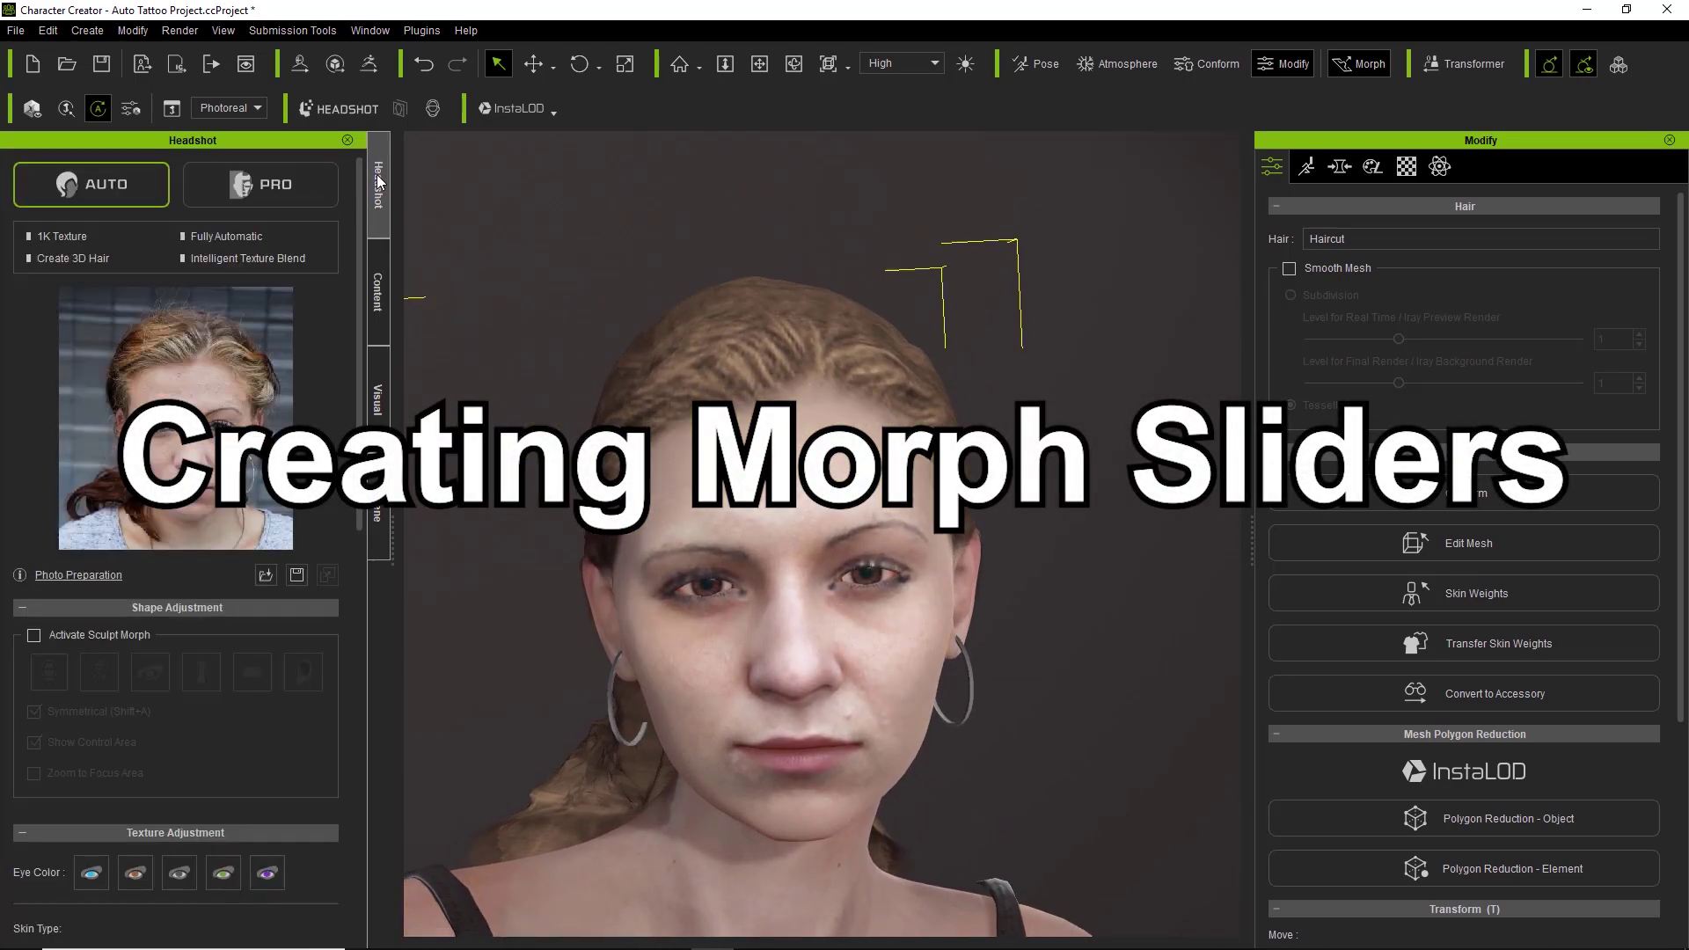
{"action": "left_click", "coordinate": [1339, 166]}
{"action": "left_click_drag", "start_coordinate": [1448, 482], "coordinate": [1450, 204]}
{"action": "left_click", "coordinate": [1380, 209]}
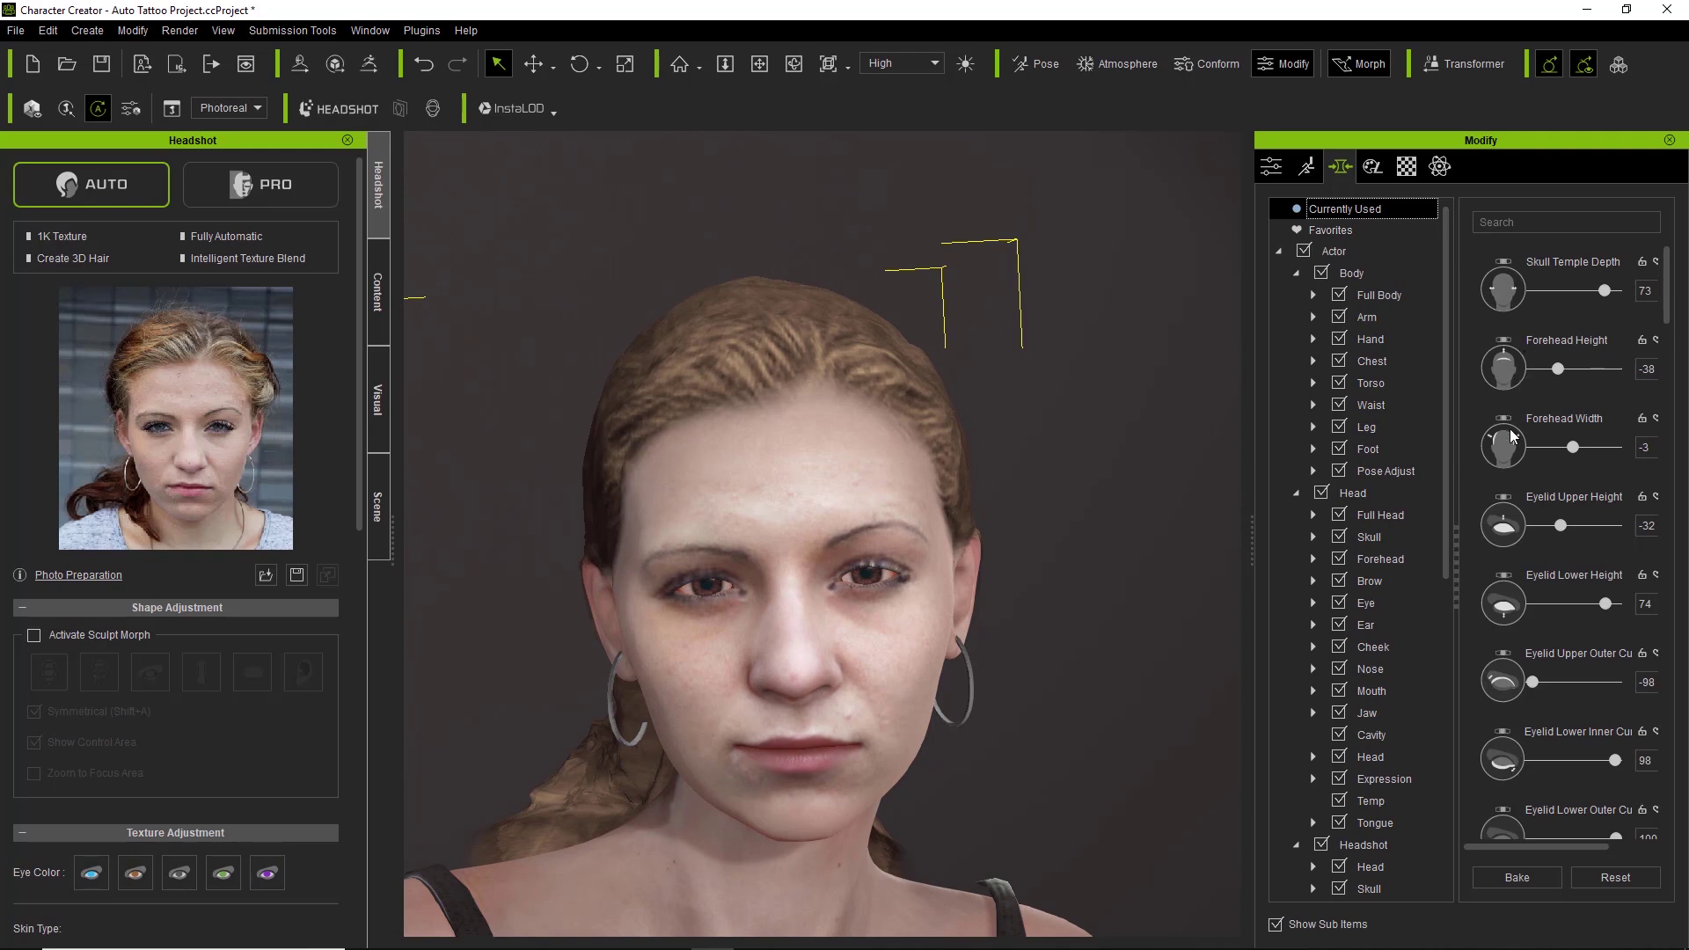
{"action": "left_click", "coordinate": [1665, 312]}
{"action": "mouse_move", "coordinate": [1665, 312]}
{"action": "left_mouse_down"}
{"action": "mouse_move", "coordinate": [1642, 616]}
{"action": "mouse_move", "coordinate": [1685, 670]}
{"action": "mouse_move", "coordinate": [1685, 286]}
{"action": "left_mouse_up"}
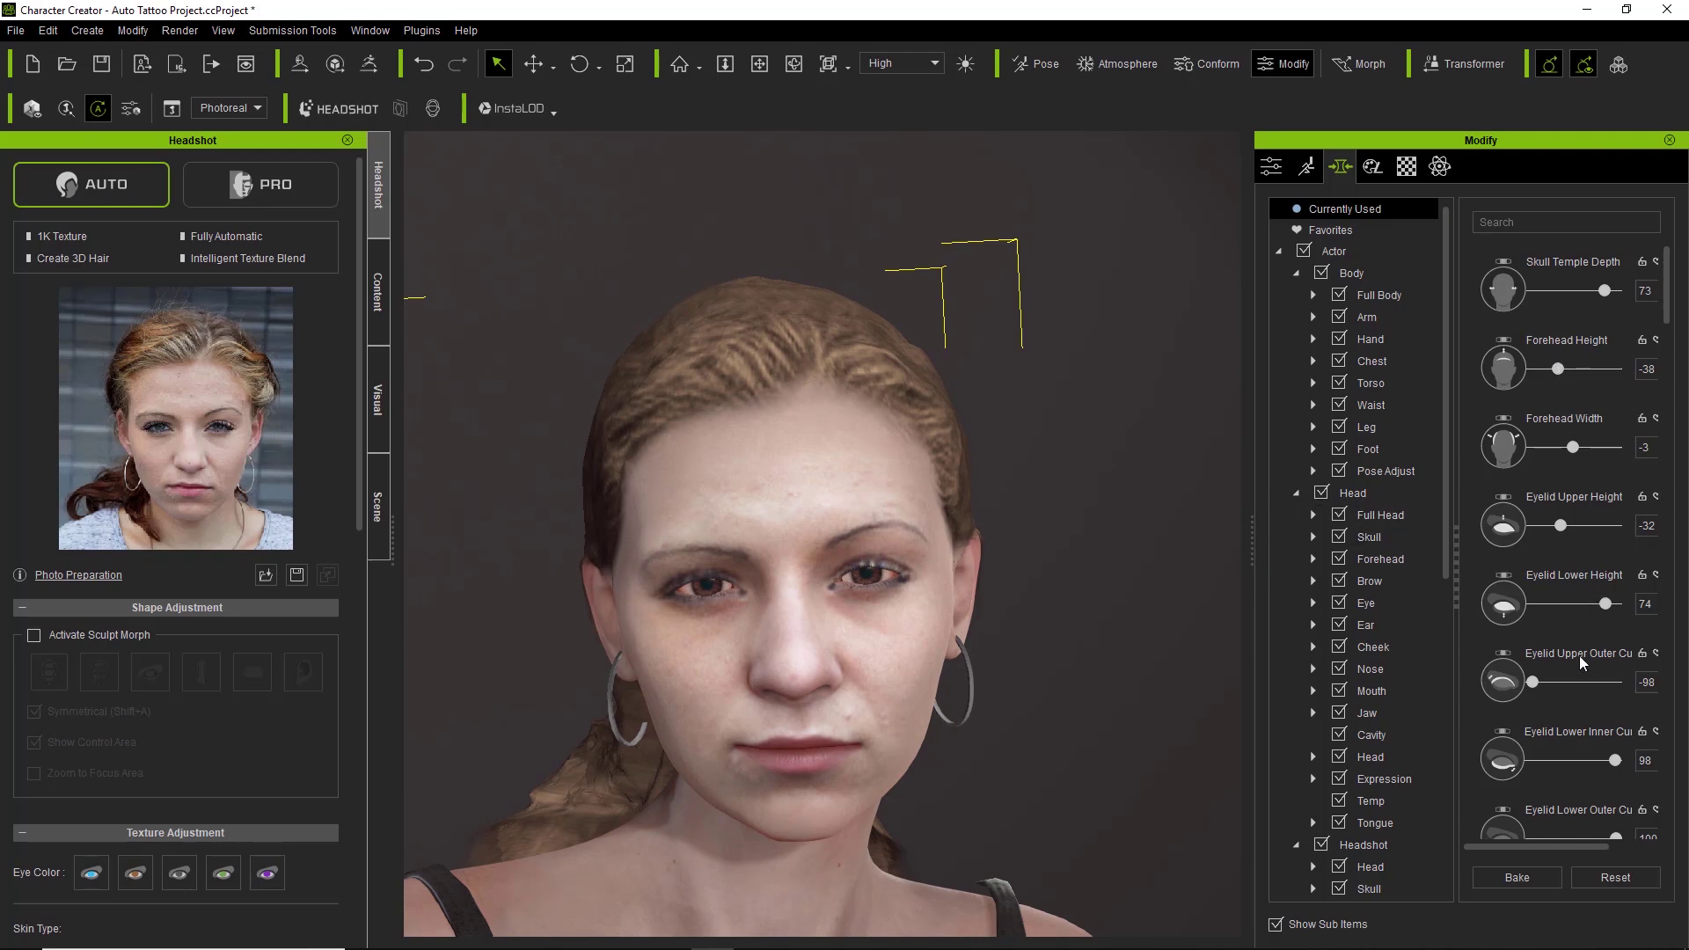
Step: Create Head & Body morph sliders with the morph name Female and the slider path HS Test
{"action": "left_click", "coordinate": [106, 37]}
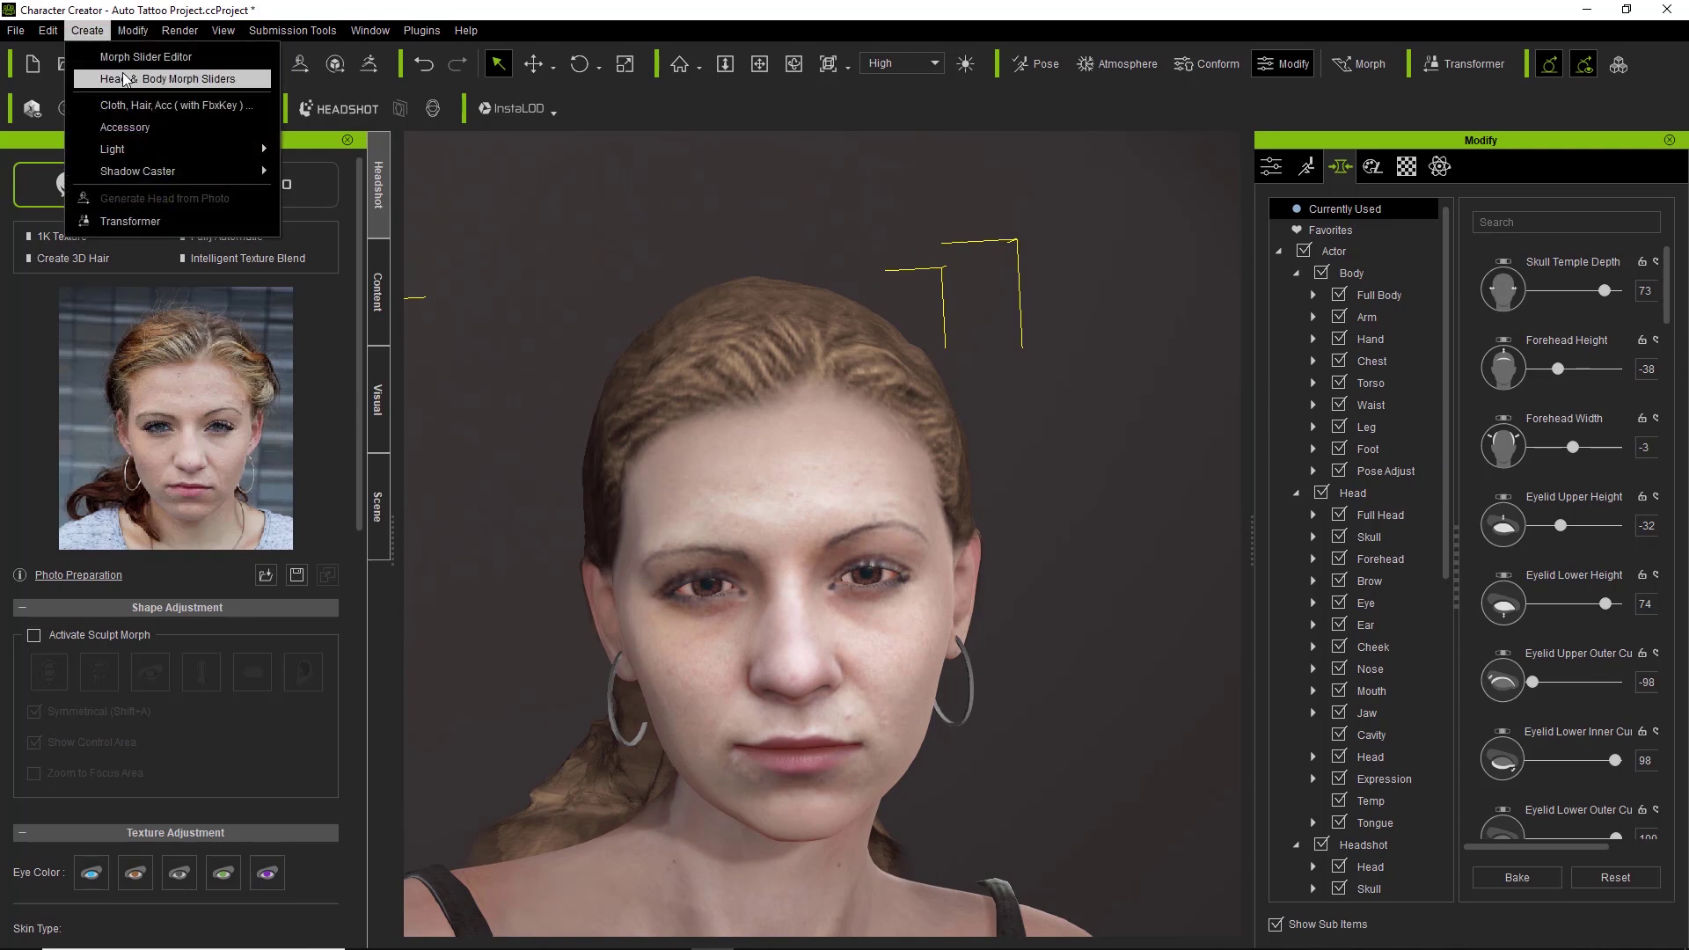
{"action": "left_click", "coordinate": [128, 80]}
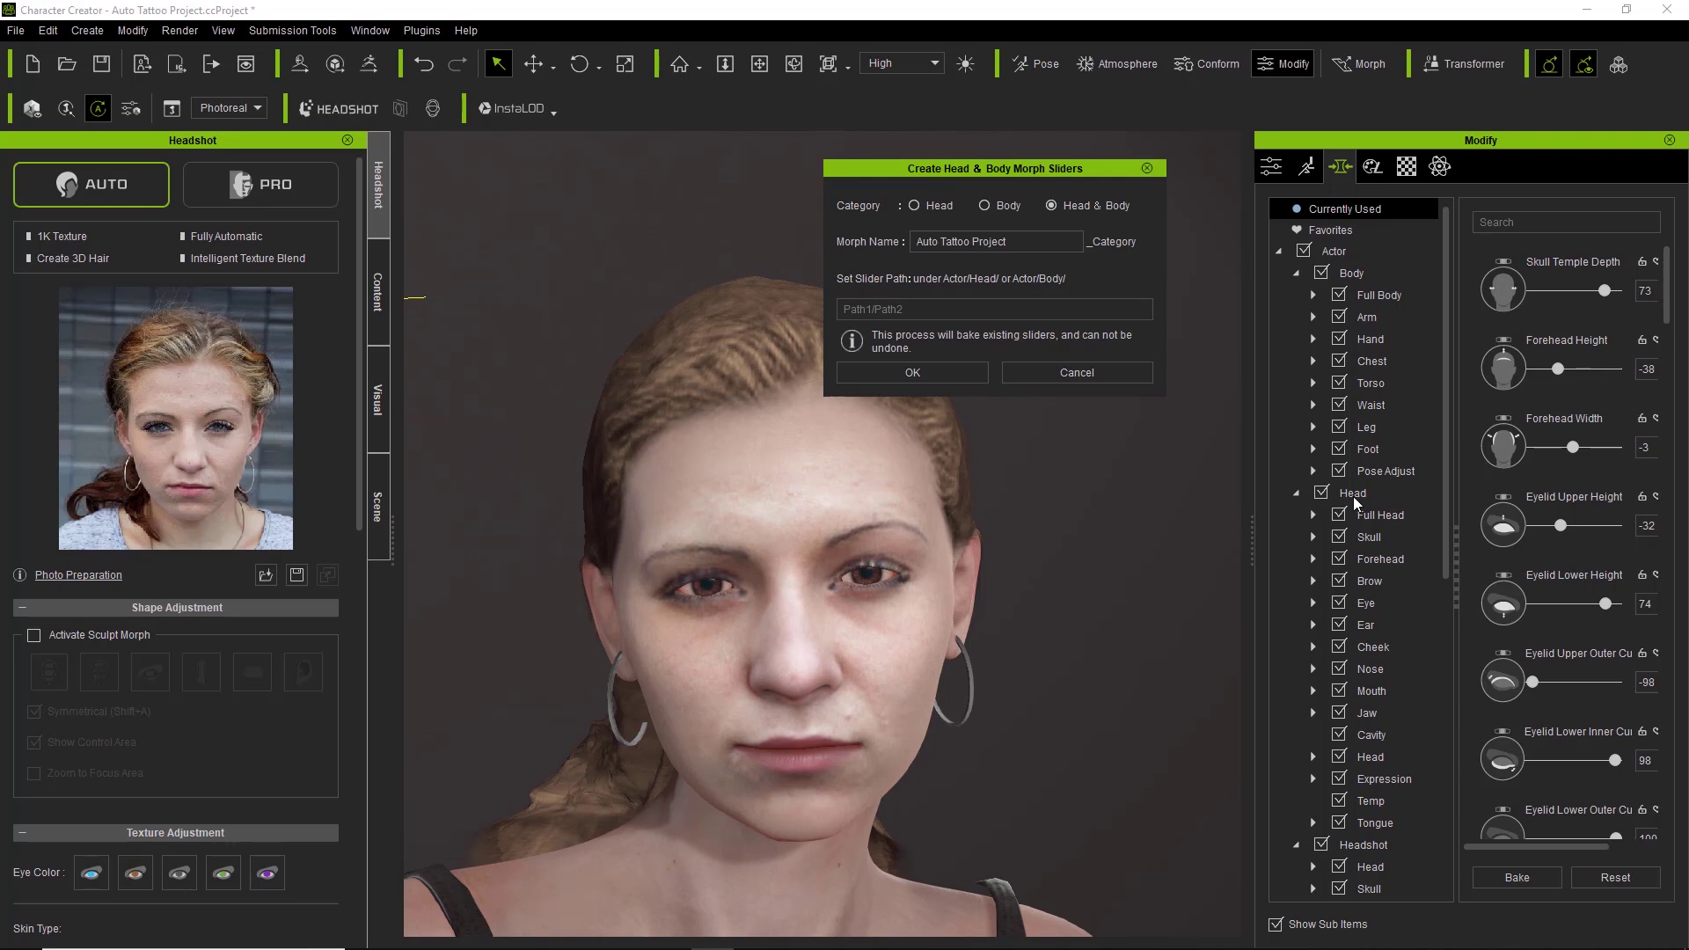
{"action": "left_click_drag", "start_coordinate": [1012, 241], "coordinate": [788, 240]}
{"action": "type", "text": "Female"}
{"action": "type", "text": "HS Test"}
{"action": "left_click", "coordinate": [936, 368]}
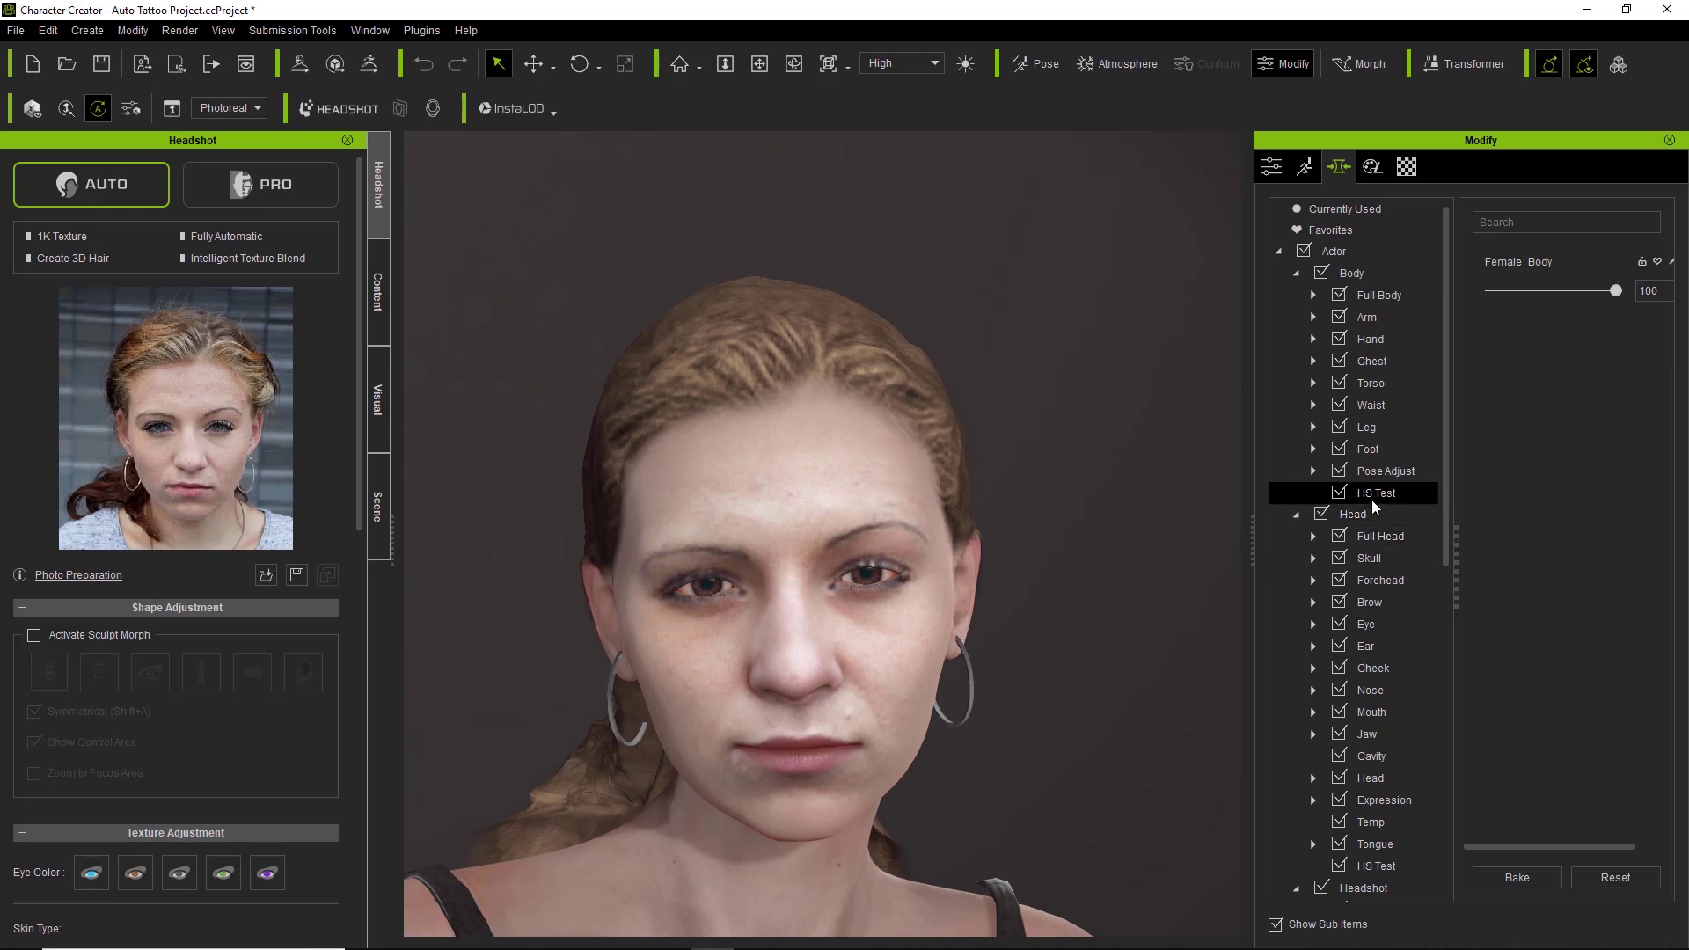
Step: Test the Female_Body slider in the Body HS Test category by setting it to 0 and back to 100, viewing the avatar in profile
{"action": "left_click", "coordinate": [1380, 491]}
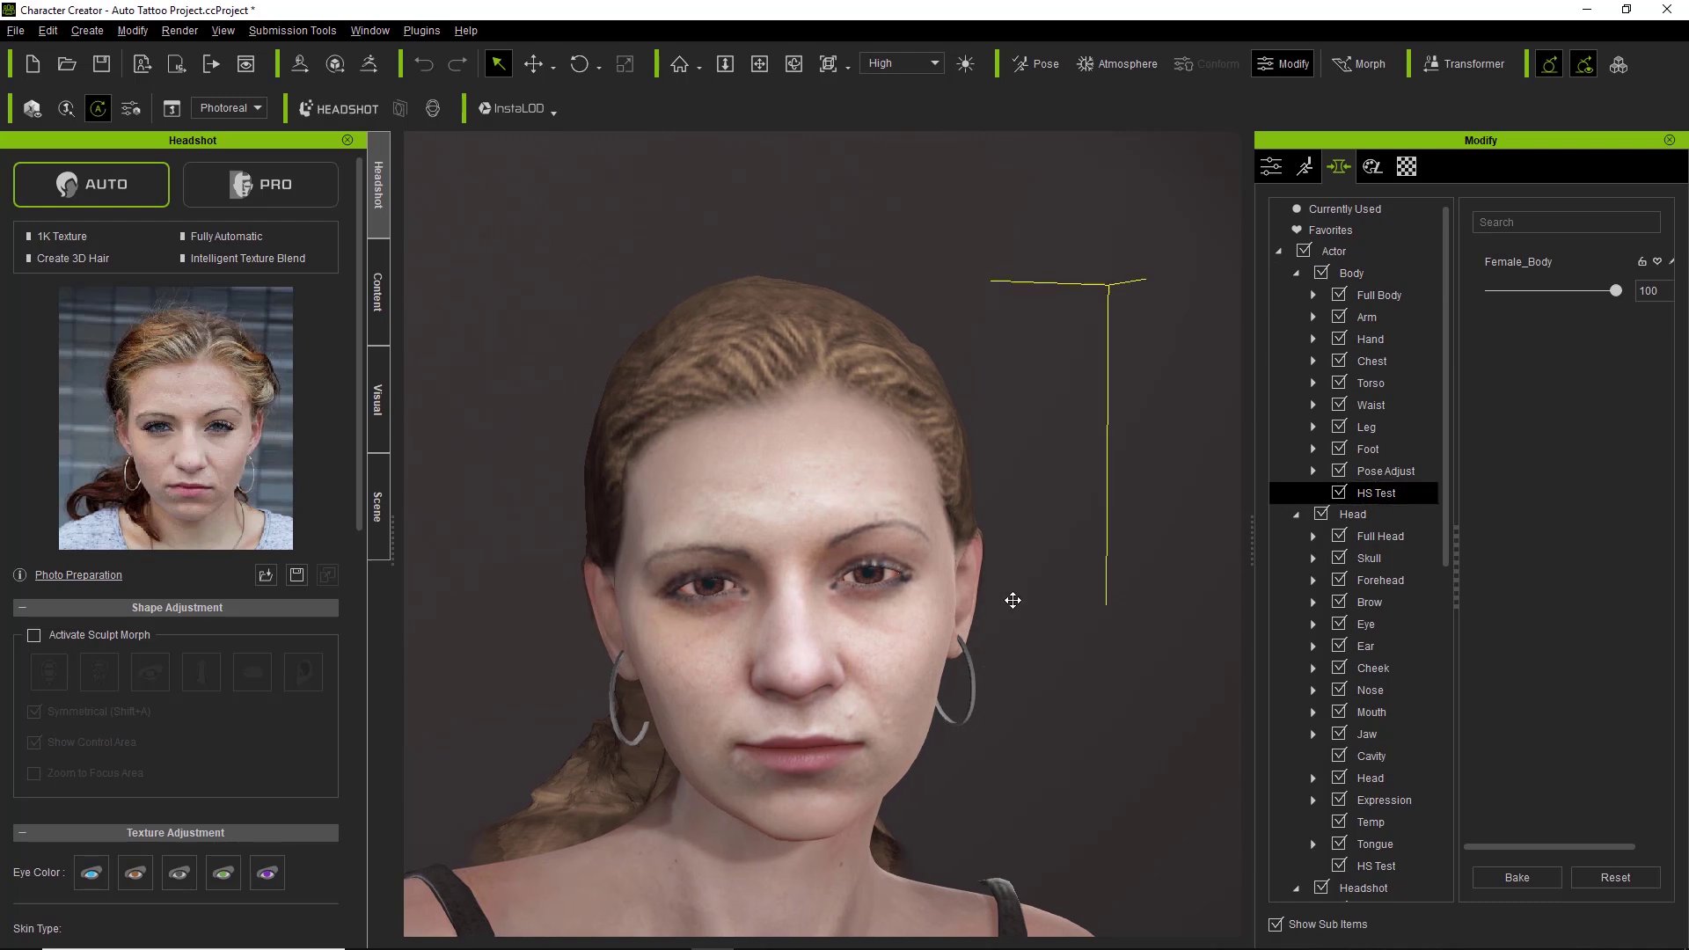
{"action": "scroll", "coordinate": [998, 641], "scroll_direction": "down", "scroll_amount": 10}
{"action": "right_click_drag", "start_coordinate": [1082, 695], "coordinate": [910, 744]}
{"action": "middle_click_drag", "start_coordinate": [909, 743], "coordinate": [929, 676]}
{"action": "scroll", "coordinate": [933, 666], "scroll_direction": "up", "scroll_amount": 3}
{"action": "left_click_drag", "start_coordinate": [1617, 291], "coordinate": [1418, 310]}
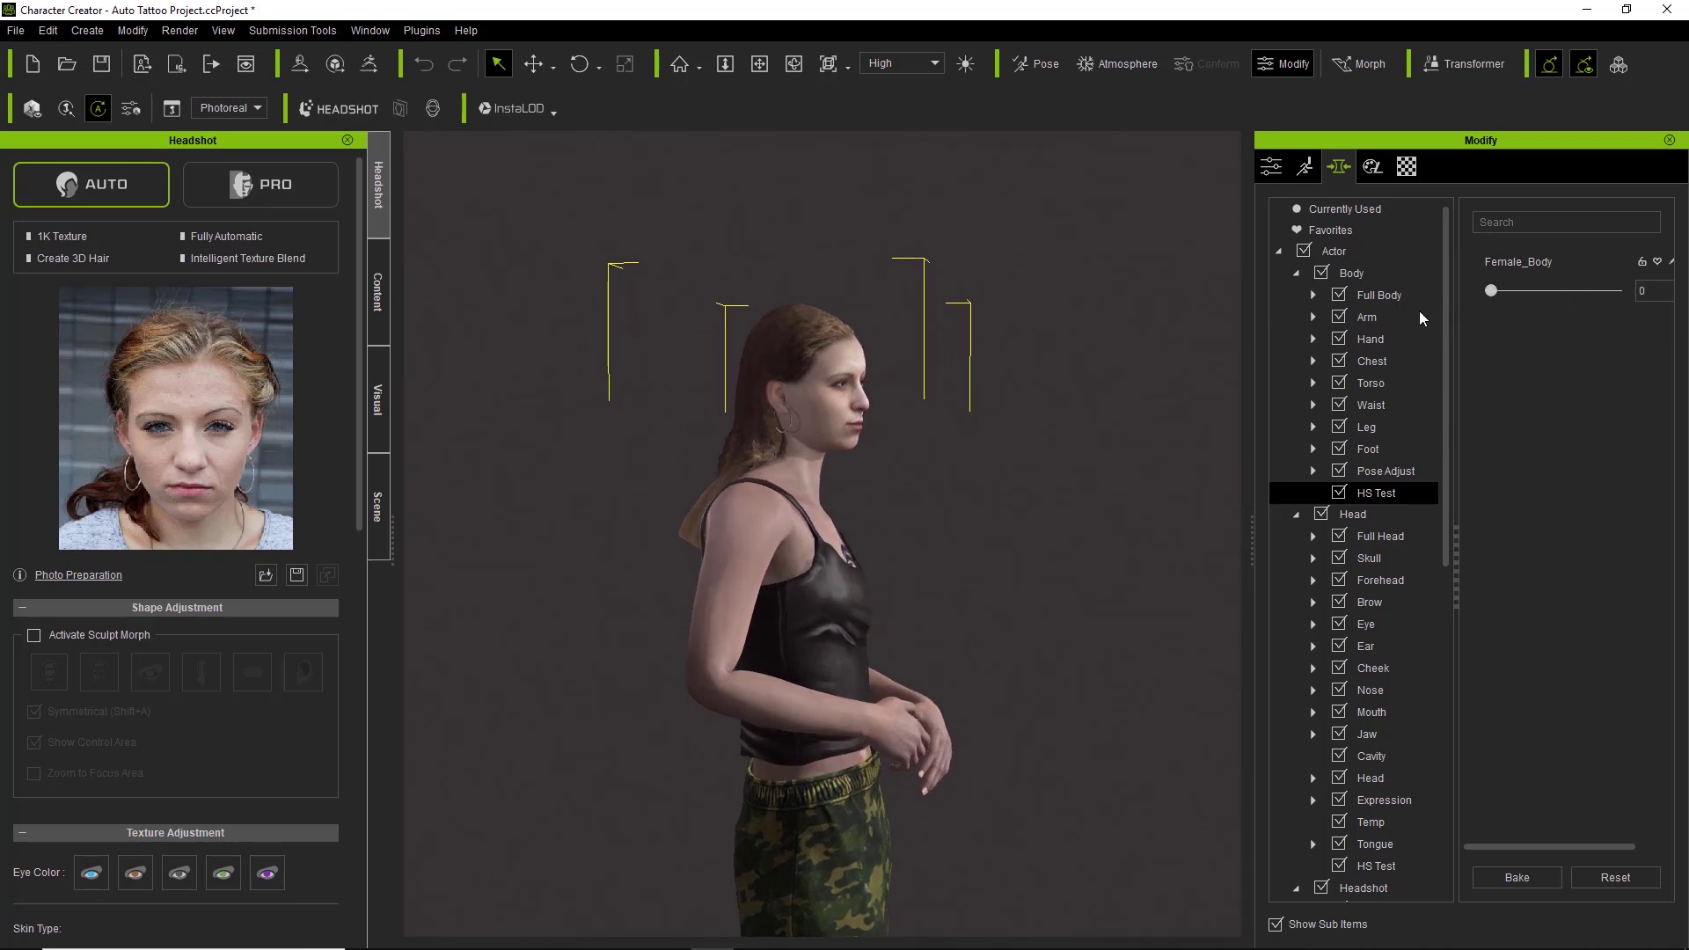
{"action": "left_click_drag", "start_coordinate": [1539, 301], "coordinate": [1648, 304]}
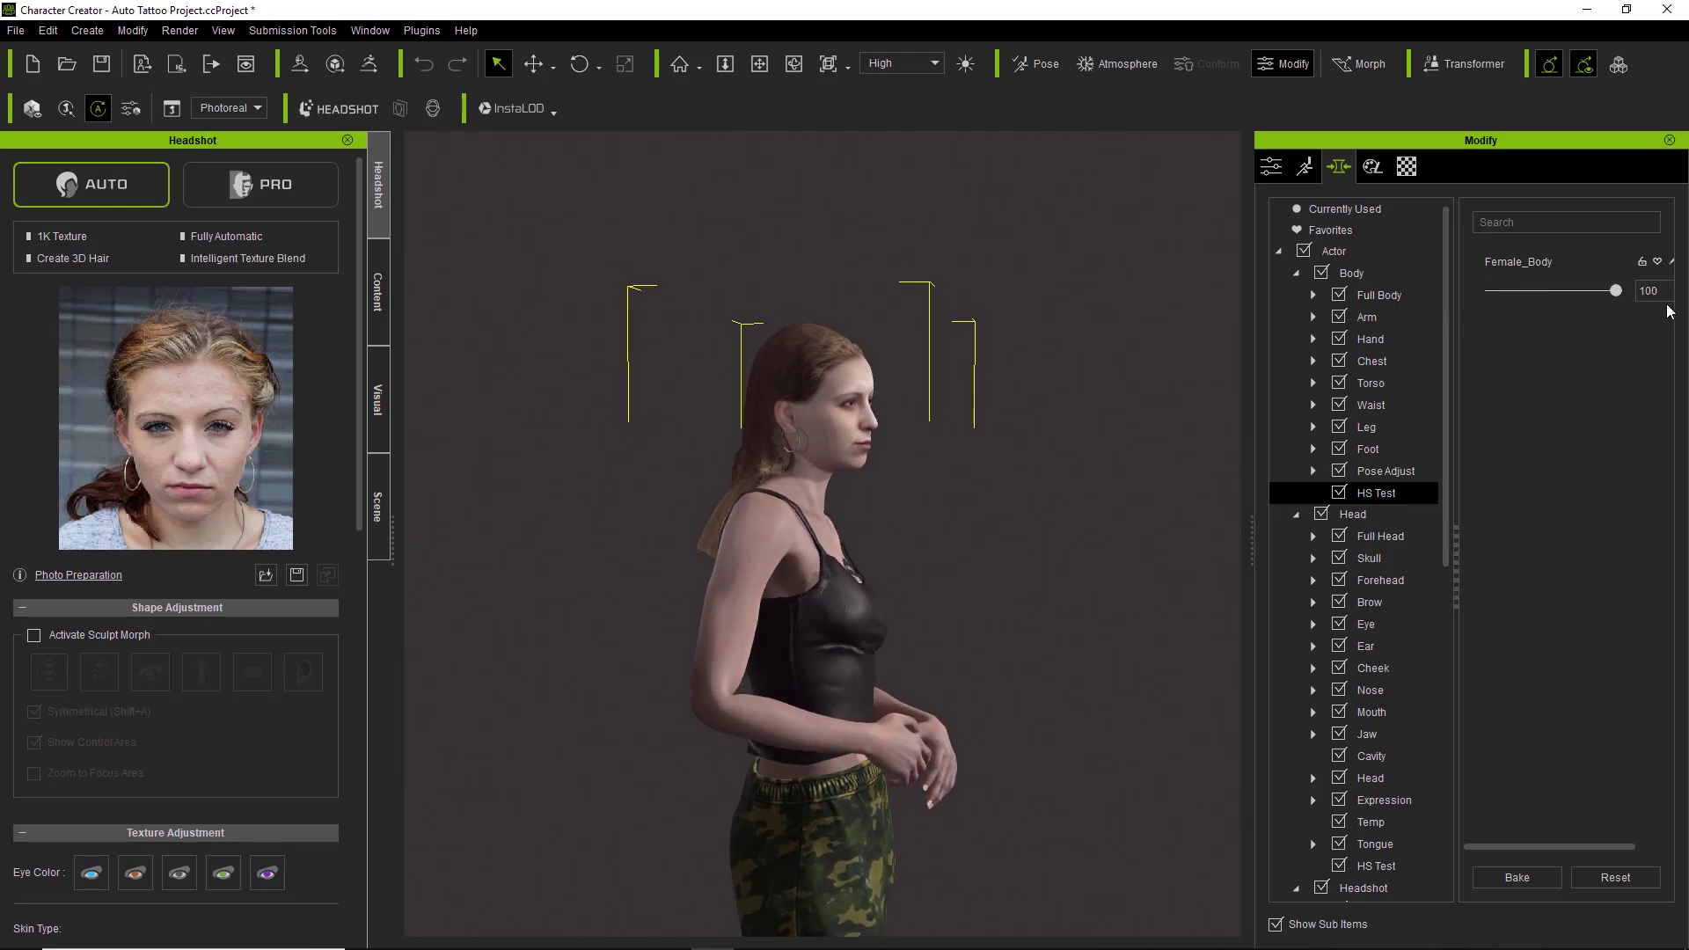
Step: Test the Female_Head slider in the Head HS Test category by setting it to 0 and back to 100 with the face in view
{"action": "right_click_drag", "start_coordinate": [987, 666], "coordinate": [561, 683]}
{"action": "middle_click_drag", "start_coordinate": [1067, 505], "coordinate": [1074, 645]}
{"action": "mouse_move", "coordinate": [1074, 645]}
{"action": "right_mouse_down", "text": "alt"}
{"action": "mouse_move", "coordinate": [1062, 586]}
{"action": "mouse_move", "coordinate": [1070, 615]}
{"action": "right_mouse_up", "text": "alt"}
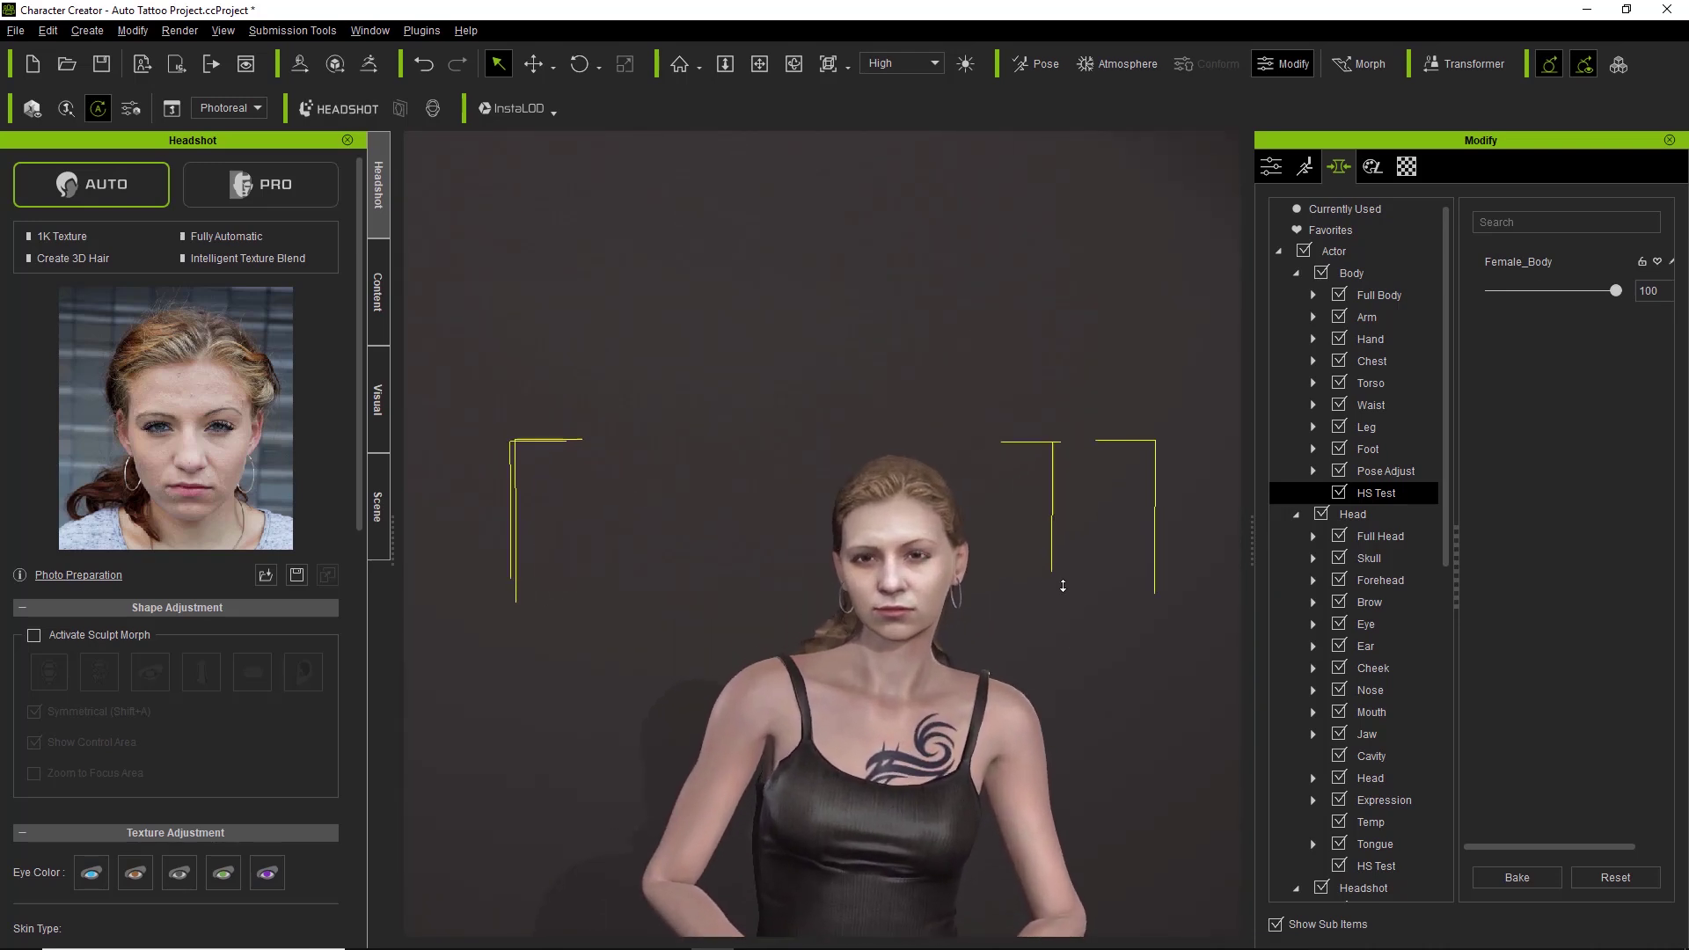
{"action": "middle_click_drag", "start_coordinate": [1070, 615], "coordinate": [941, 610]}
{"action": "scroll", "coordinate": [941, 611], "scroll_direction": "up", "scroll_amount": 3}
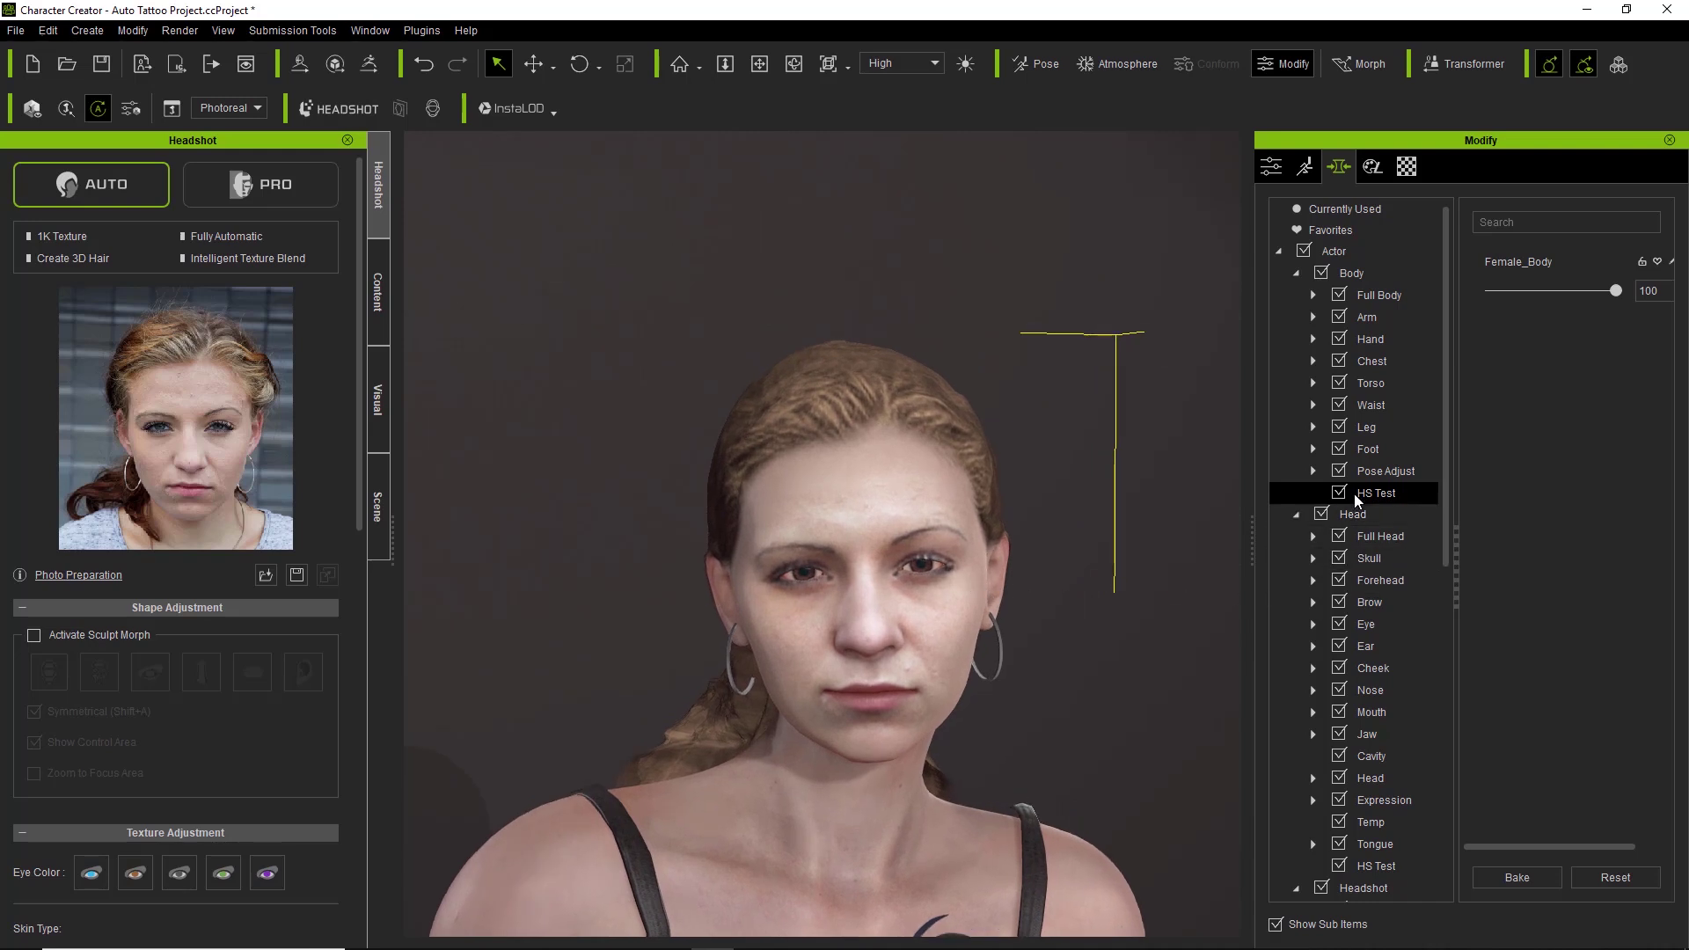
{"action": "left_click", "coordinate": [1354, 515]}
{"action": "scroll", "coordinate": [1443, 524], "scroll_direction": "down", "scroll_amount": 4}
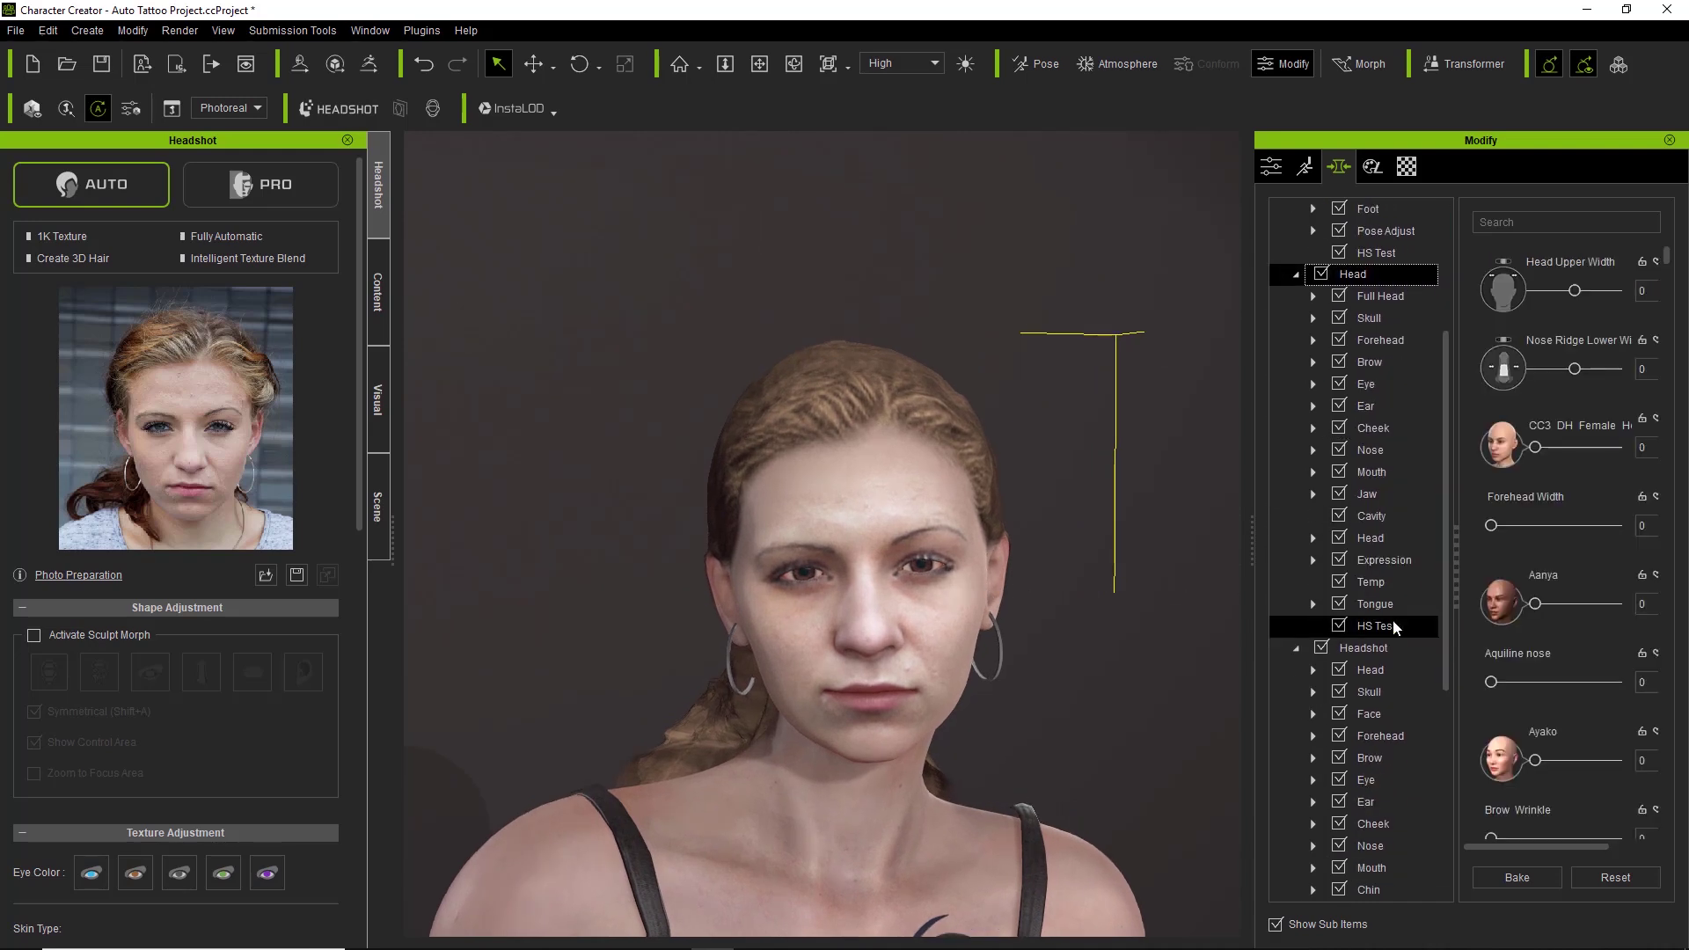
{"action": "left_click", "coordinate": [1374, 626]}
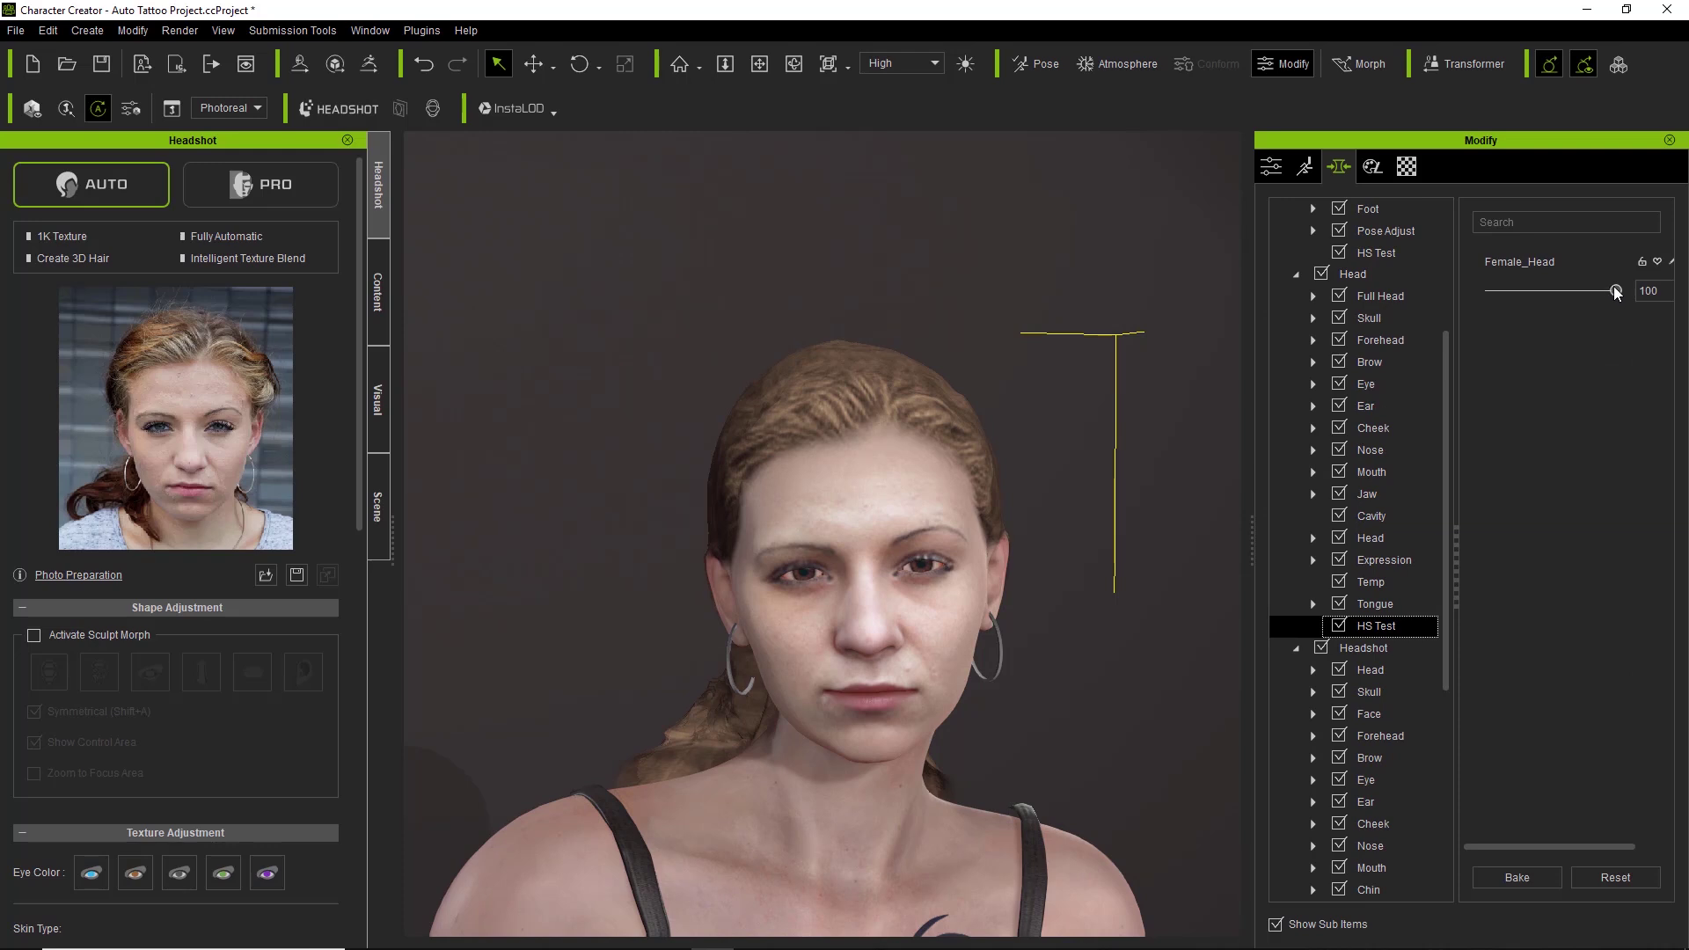
{"action": "left_click_drag", "start_coordinate": [1613, 287], "coordinate": [1471, 297]}
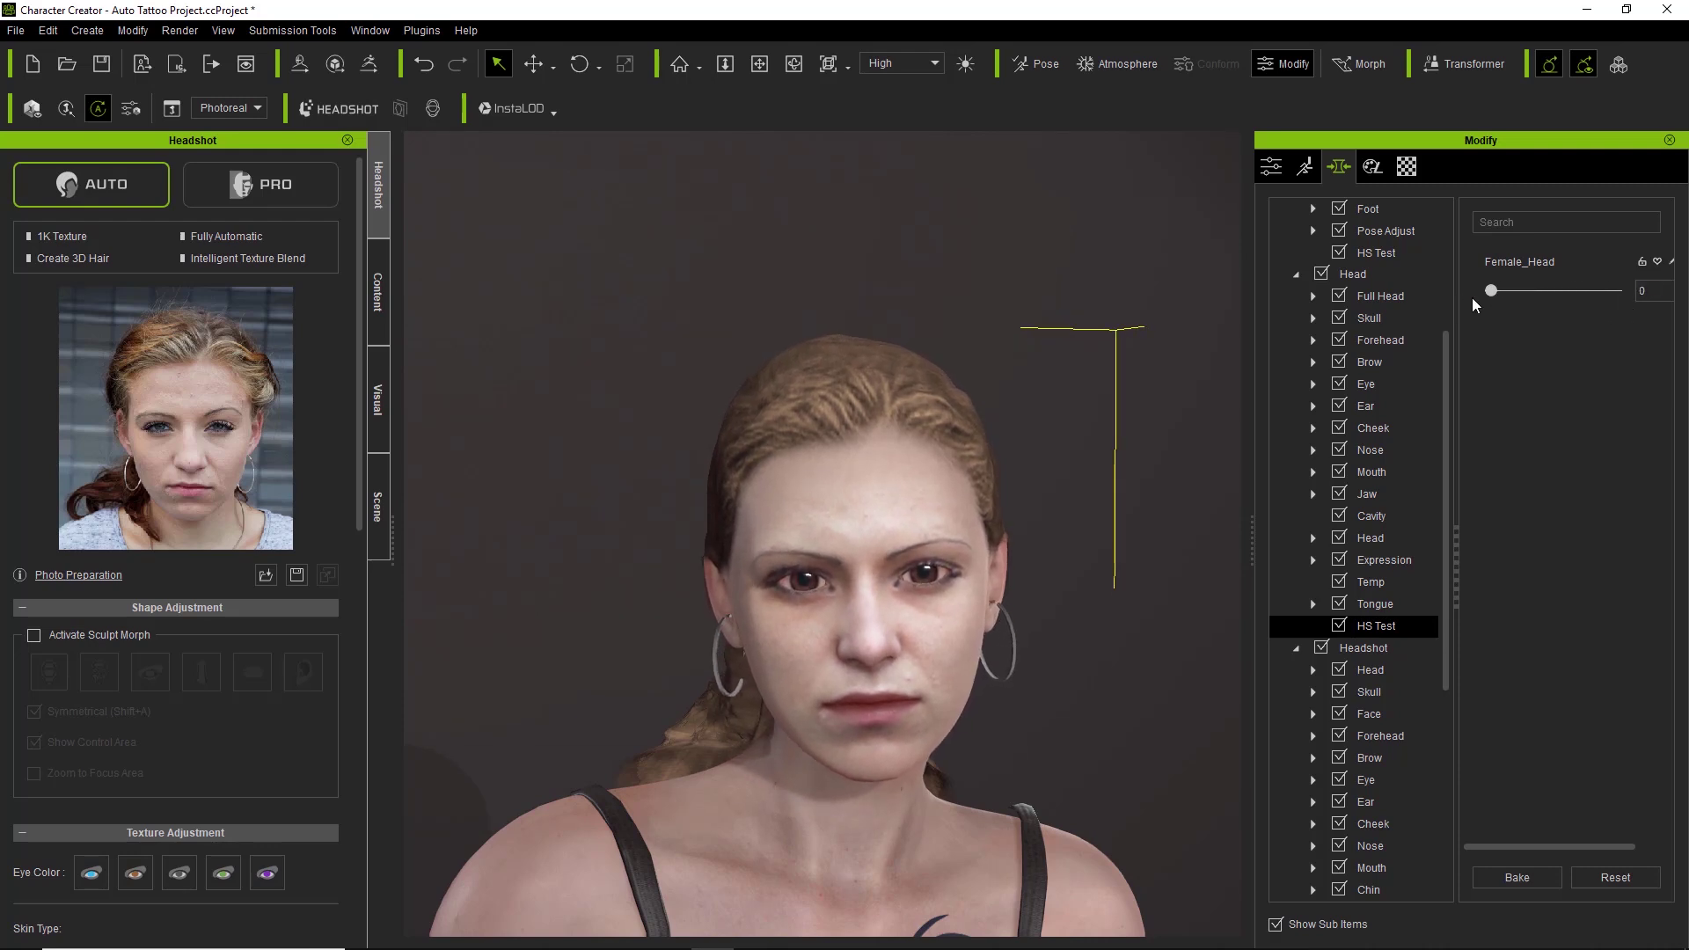
{"action": "left_click_drag", "start_coordinate": [1491, 294], "coordinate": [1573, 290]}
{"action": "left_click_drag", "start_coordinate": [1618, 289], "coordinate": [1636, 289]}
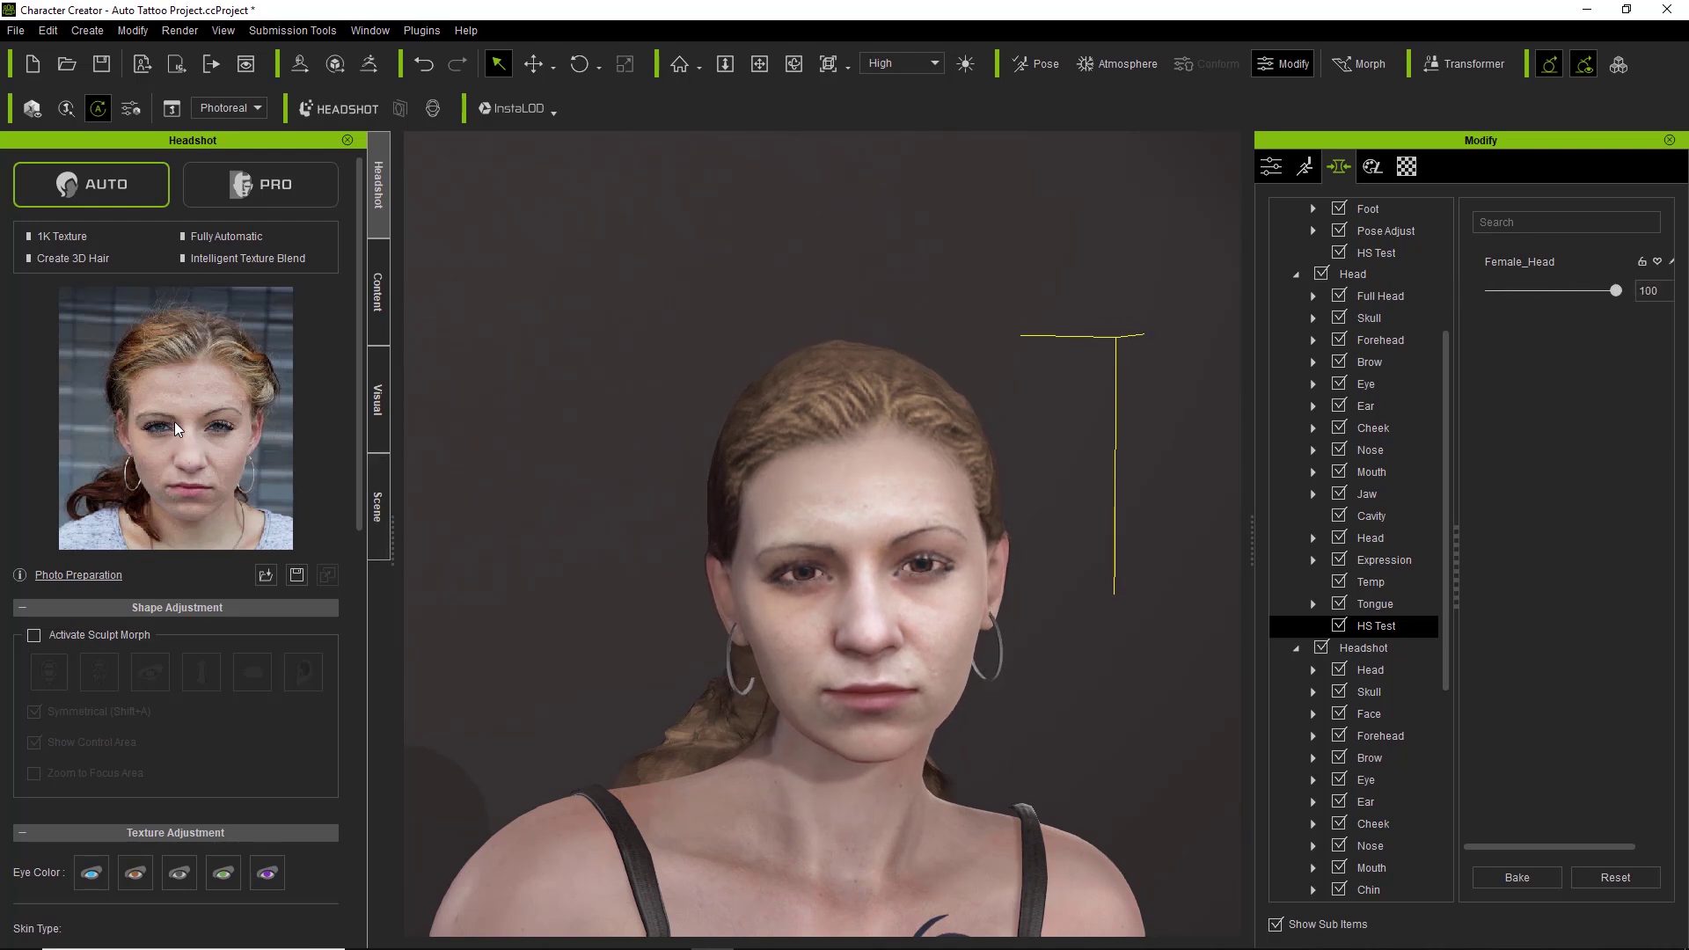
Step: Save the avatar to the custom AvatarPreset library as a Full-Character preset named HS Test
{"action": "mouse_move", "coordinate": [178, 429]}
{"action": "left_click", "coordinate": [379, 299]}
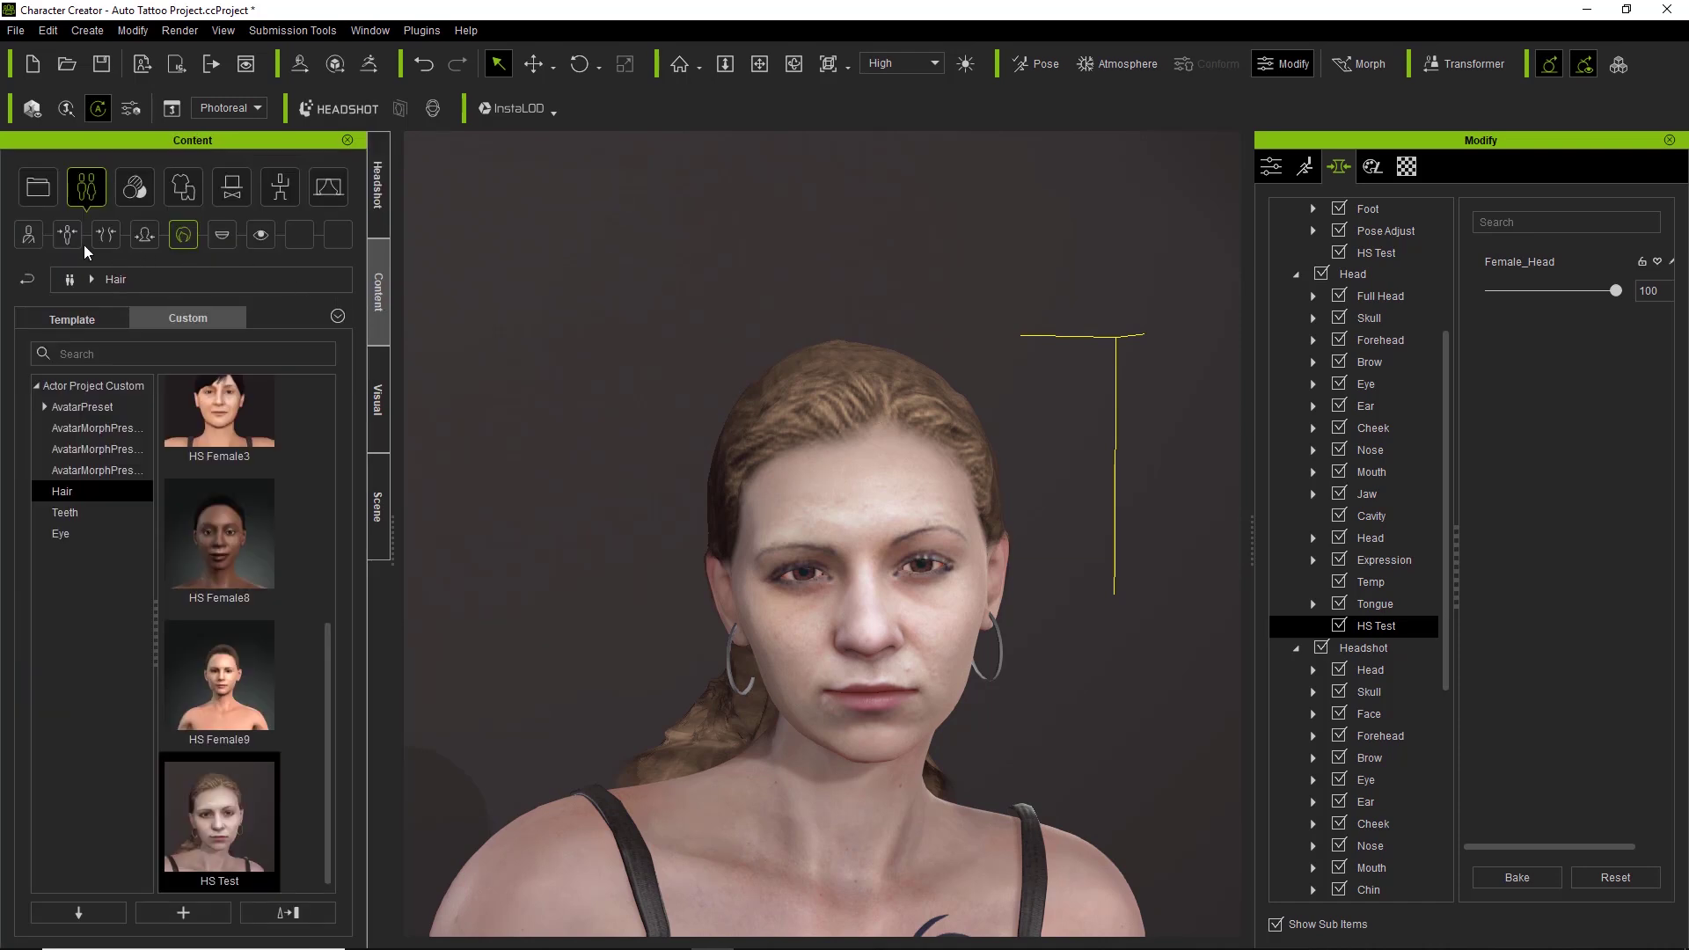
{"action": "left_click", "coordinate": [34, 241]}
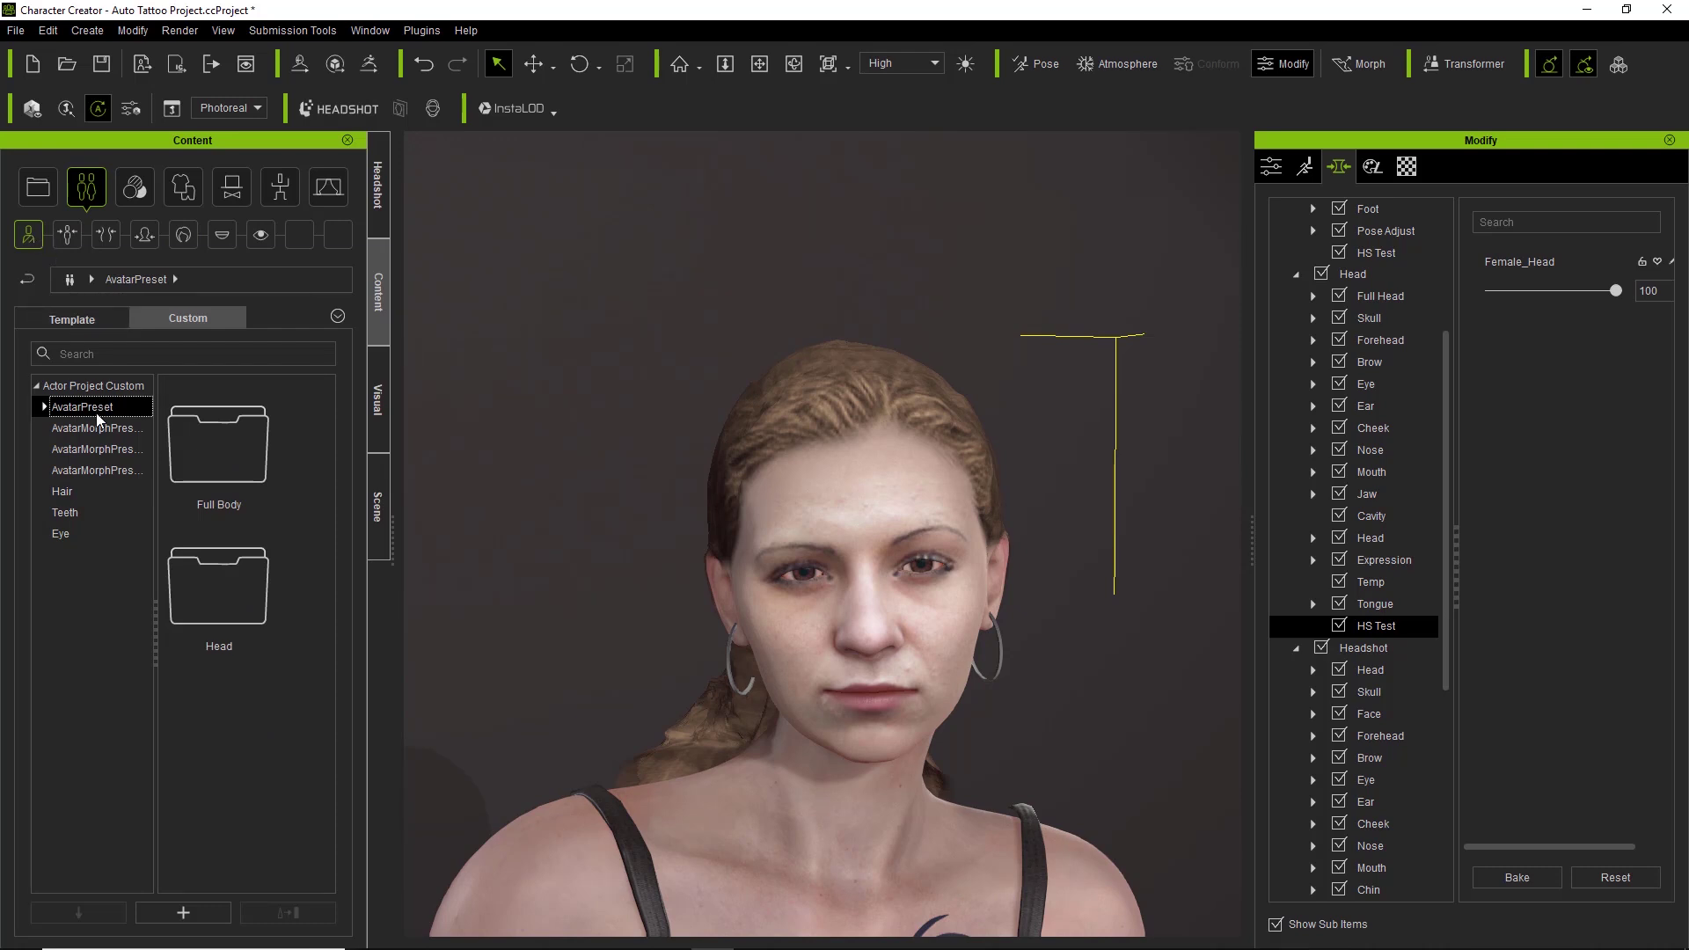
{"action": "left_click", "coordinate": [191, 326]}
{"action": "left_click", "coordinate": [183, 913]}
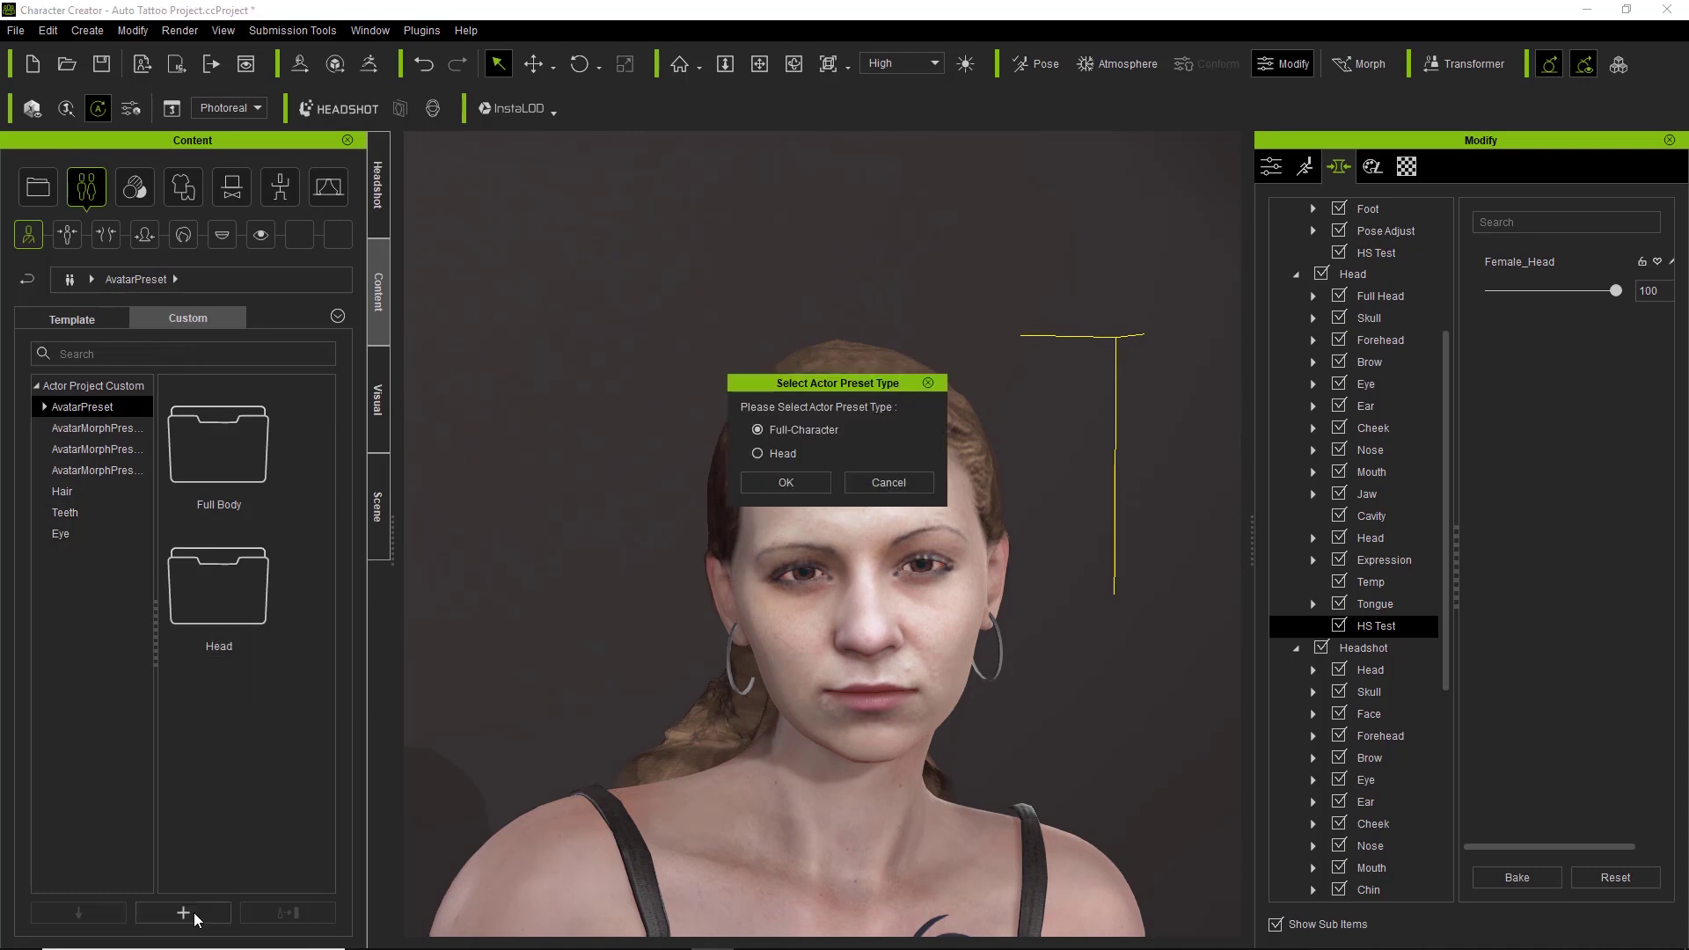
{"action": "left_click", "coordinate": [791, 483]}
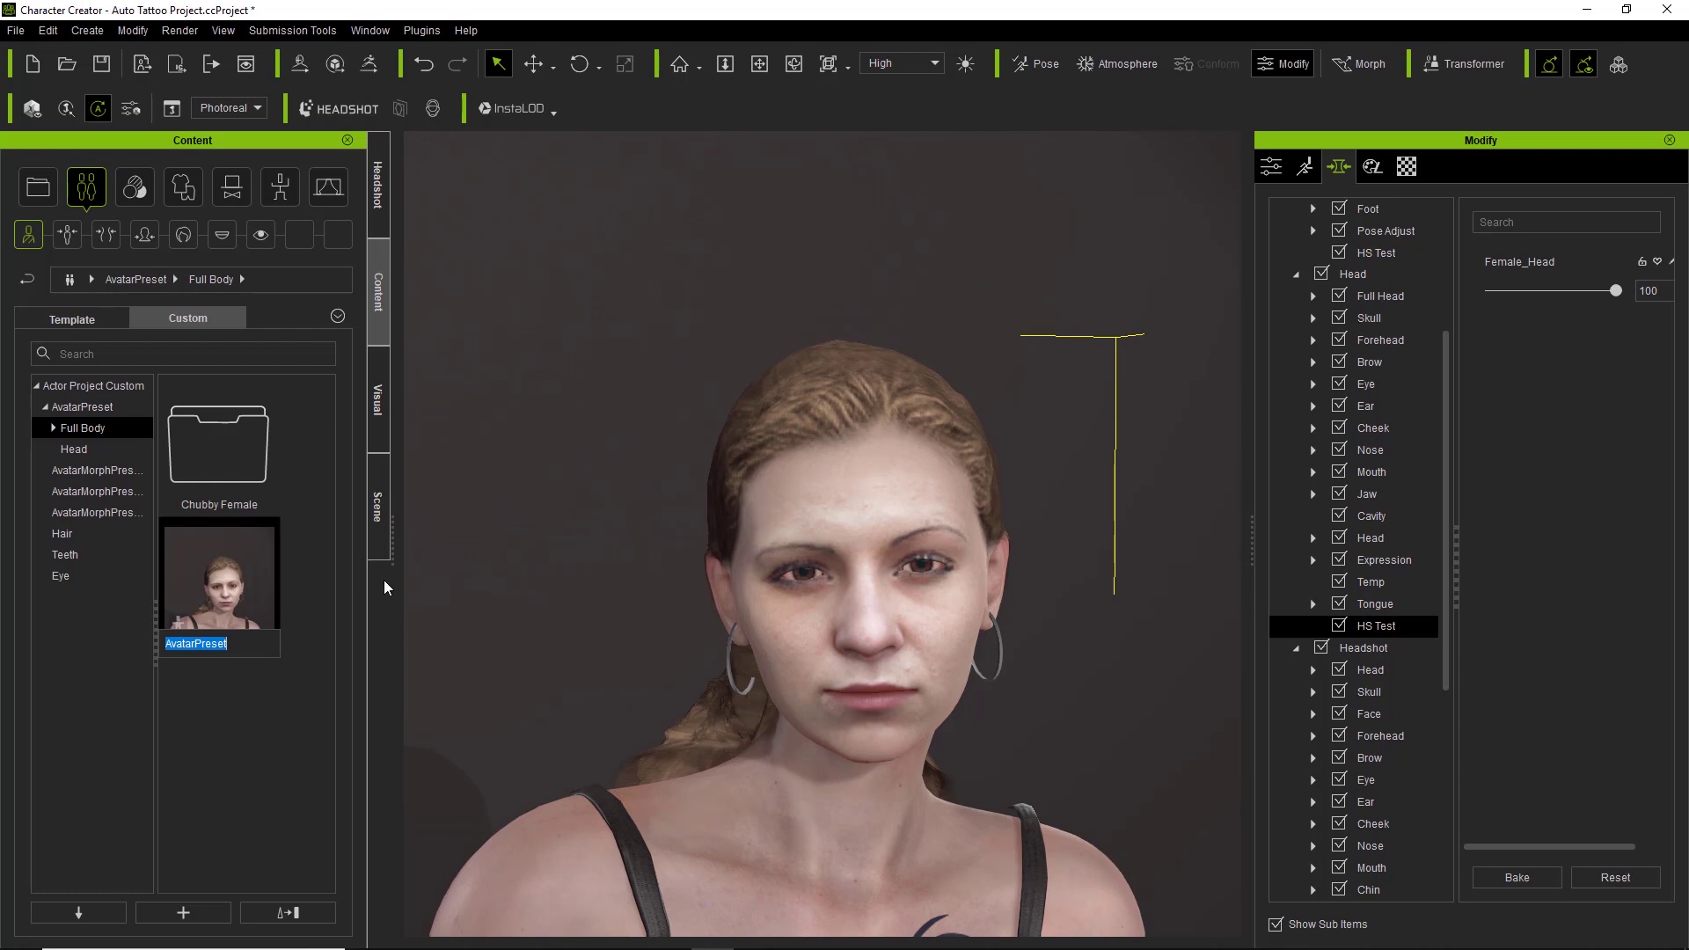
{"action": "type", "text": "HS Test"}
{"action": "key", "text": "Return"}
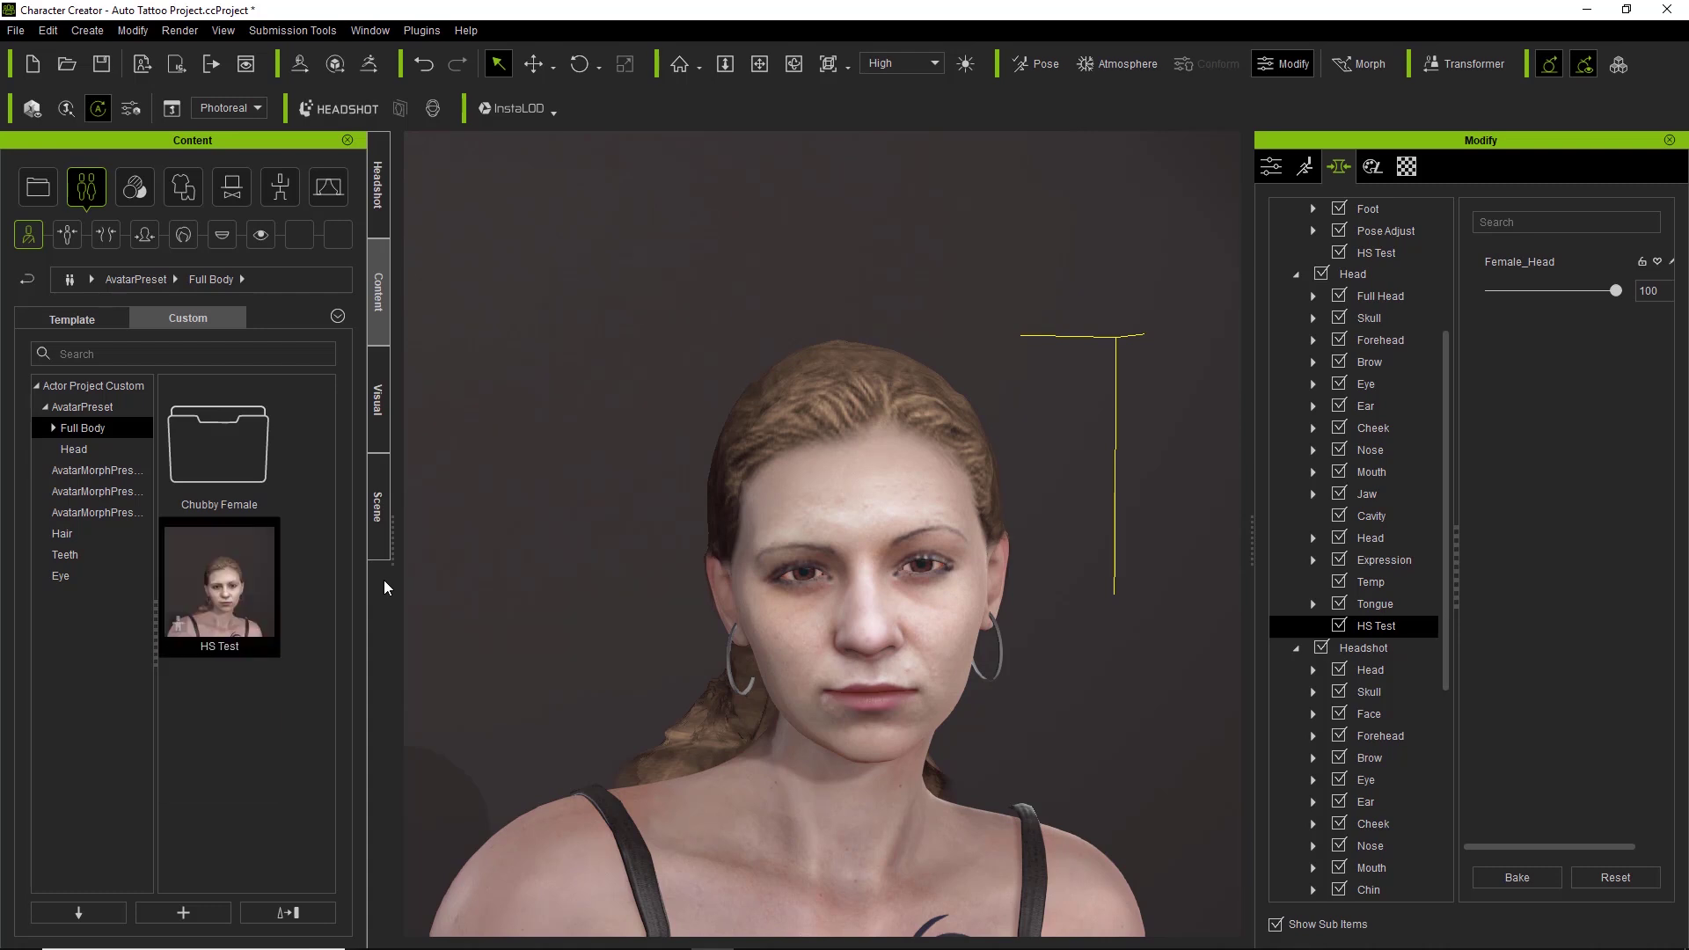
{"action": "left_click", "coordinate": [91, 429]}
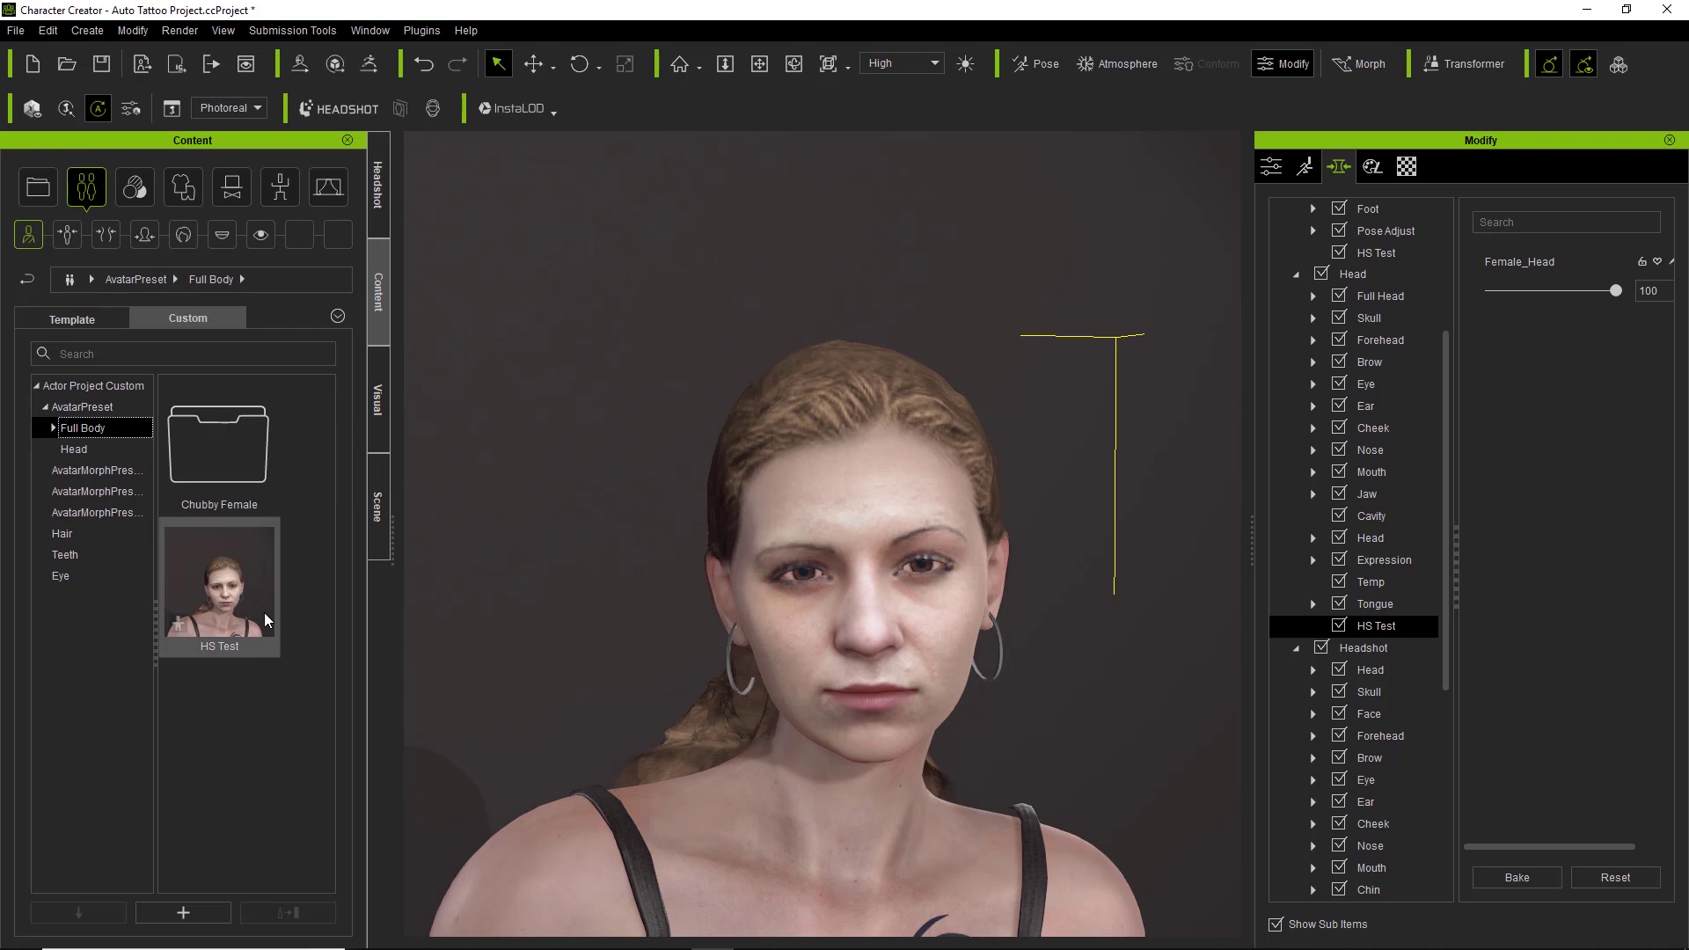
Step: Start a new default project, discarding the current one without saving it
{"action": "left_click", "coordinate": [36, 64]}
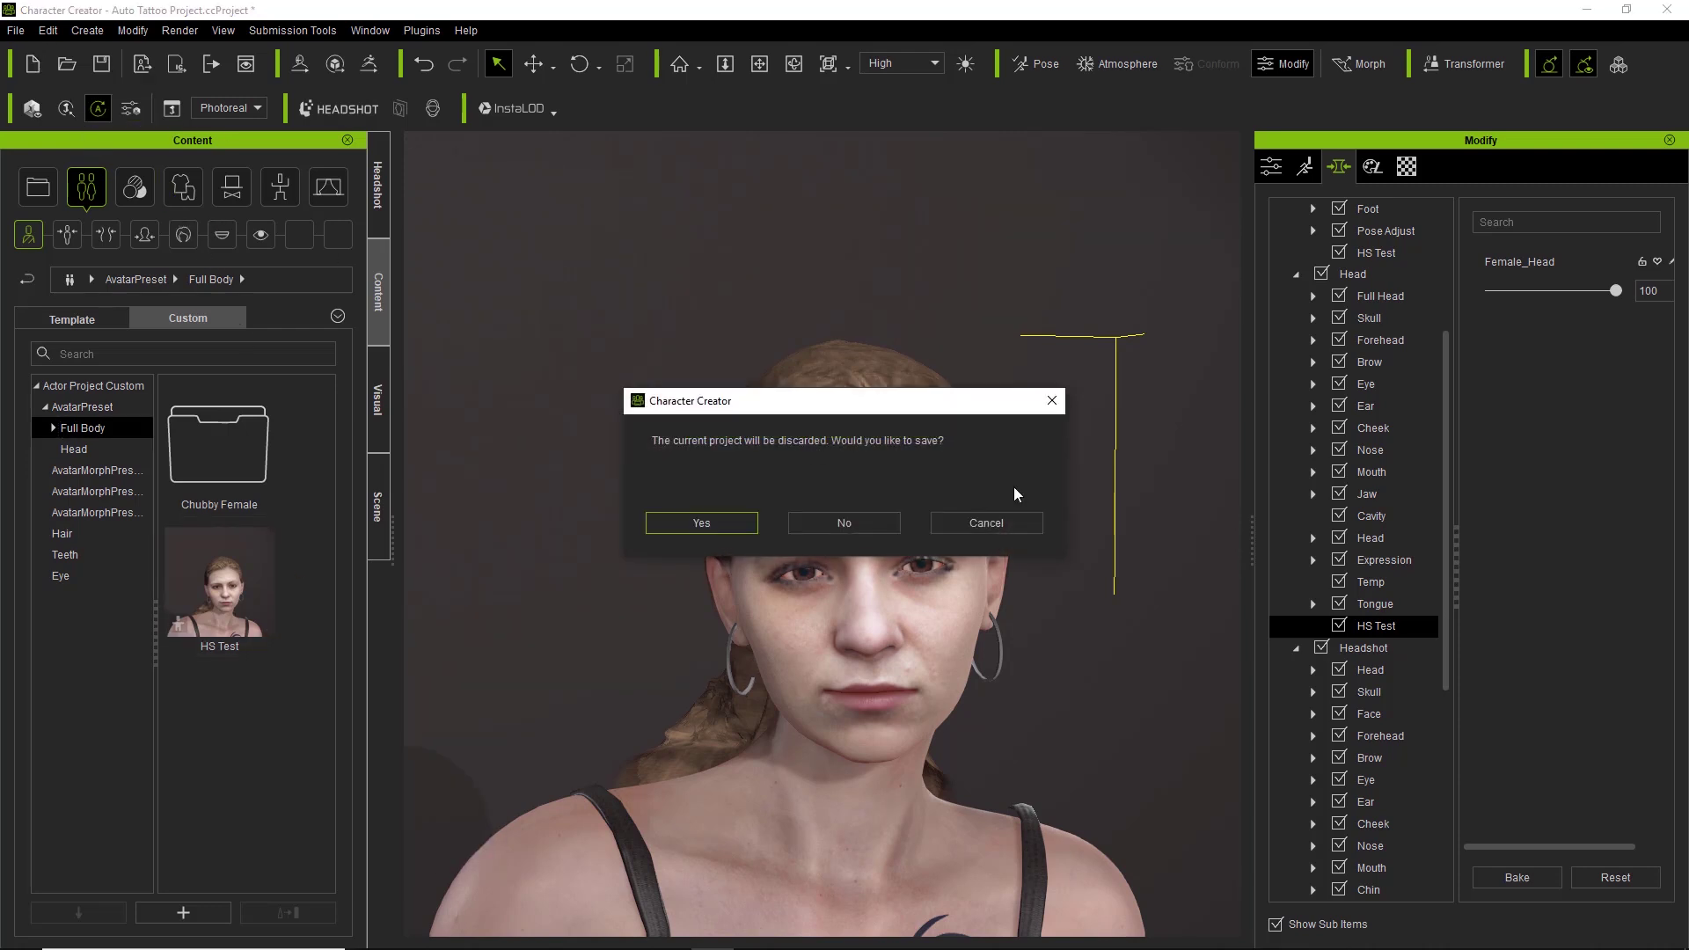
{"action": "left_click", "coordinate": [863, 514]}
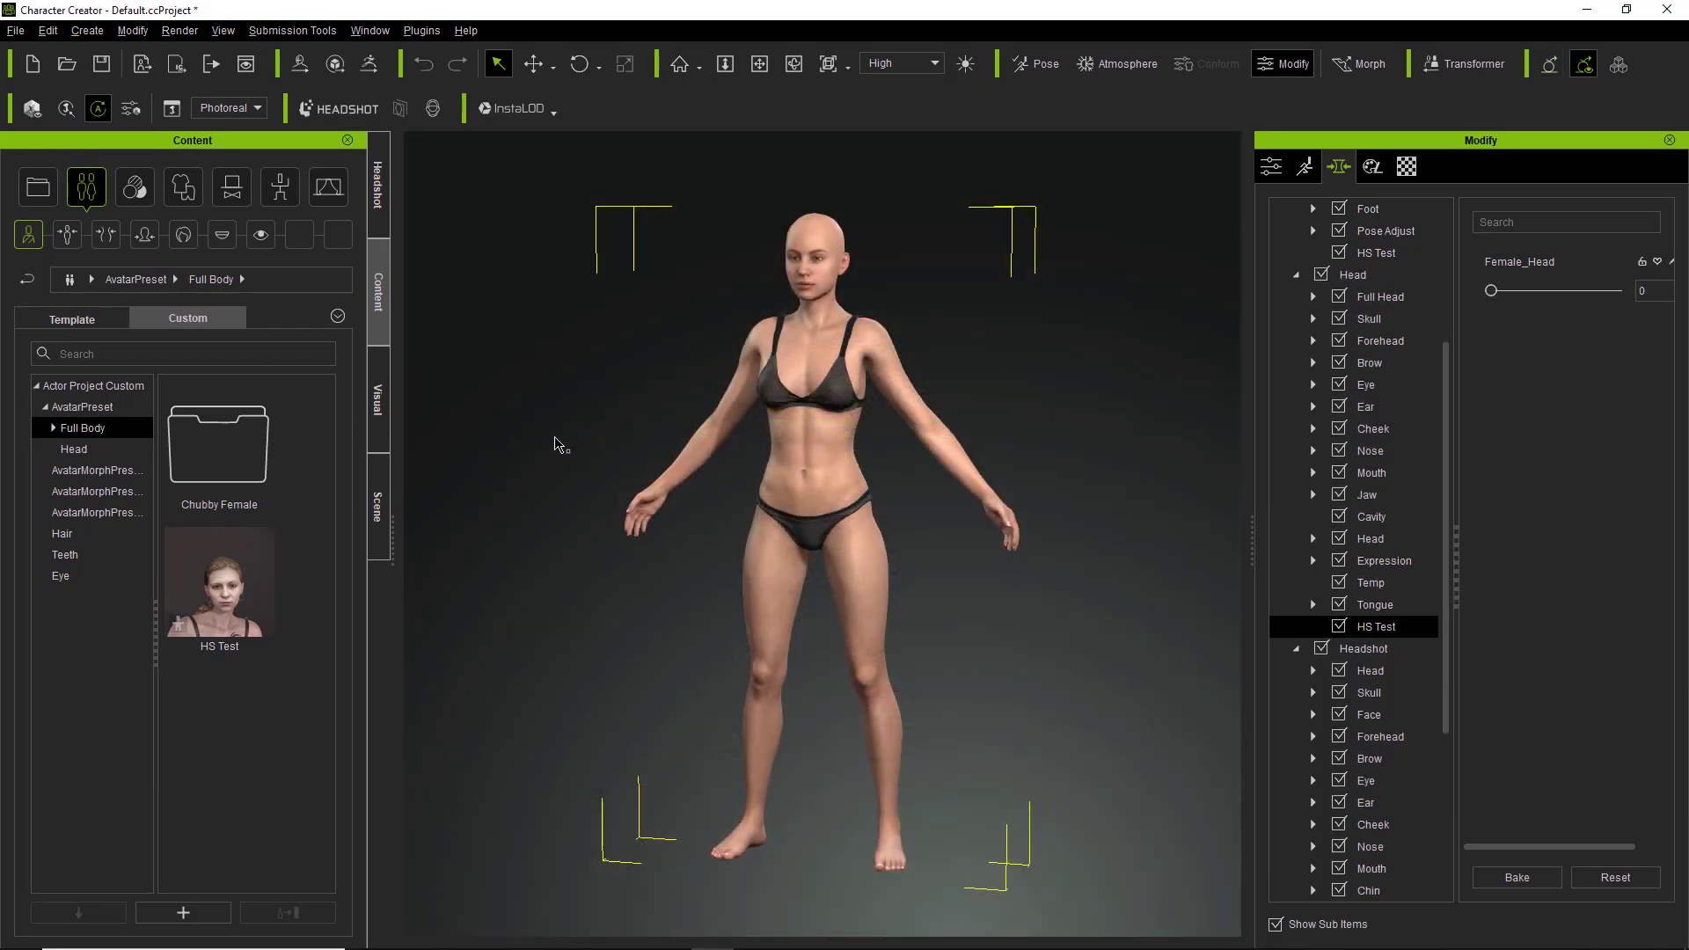
{"action": "right_click_drag", "start_coordinate": [583, 469], "coordinate": [886, 444]}
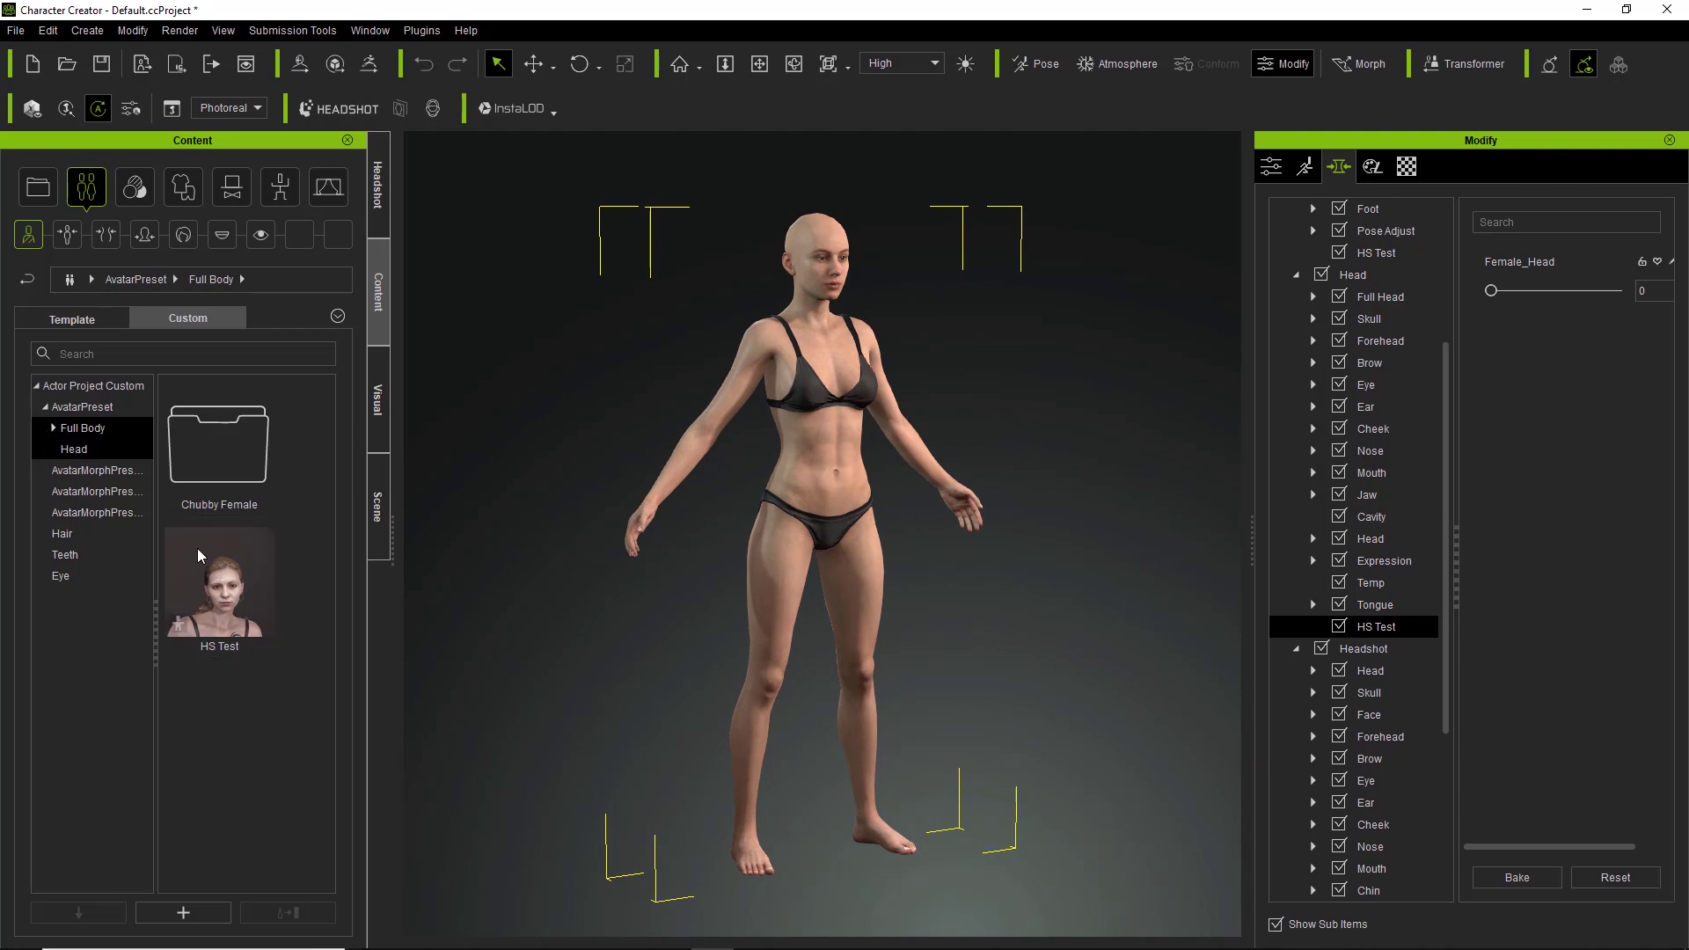
Step: Apply the HS Test full-body preset to the default avatar with both morph and texture enabled
{"action": "double_click", "coordinate": [219, 583]}
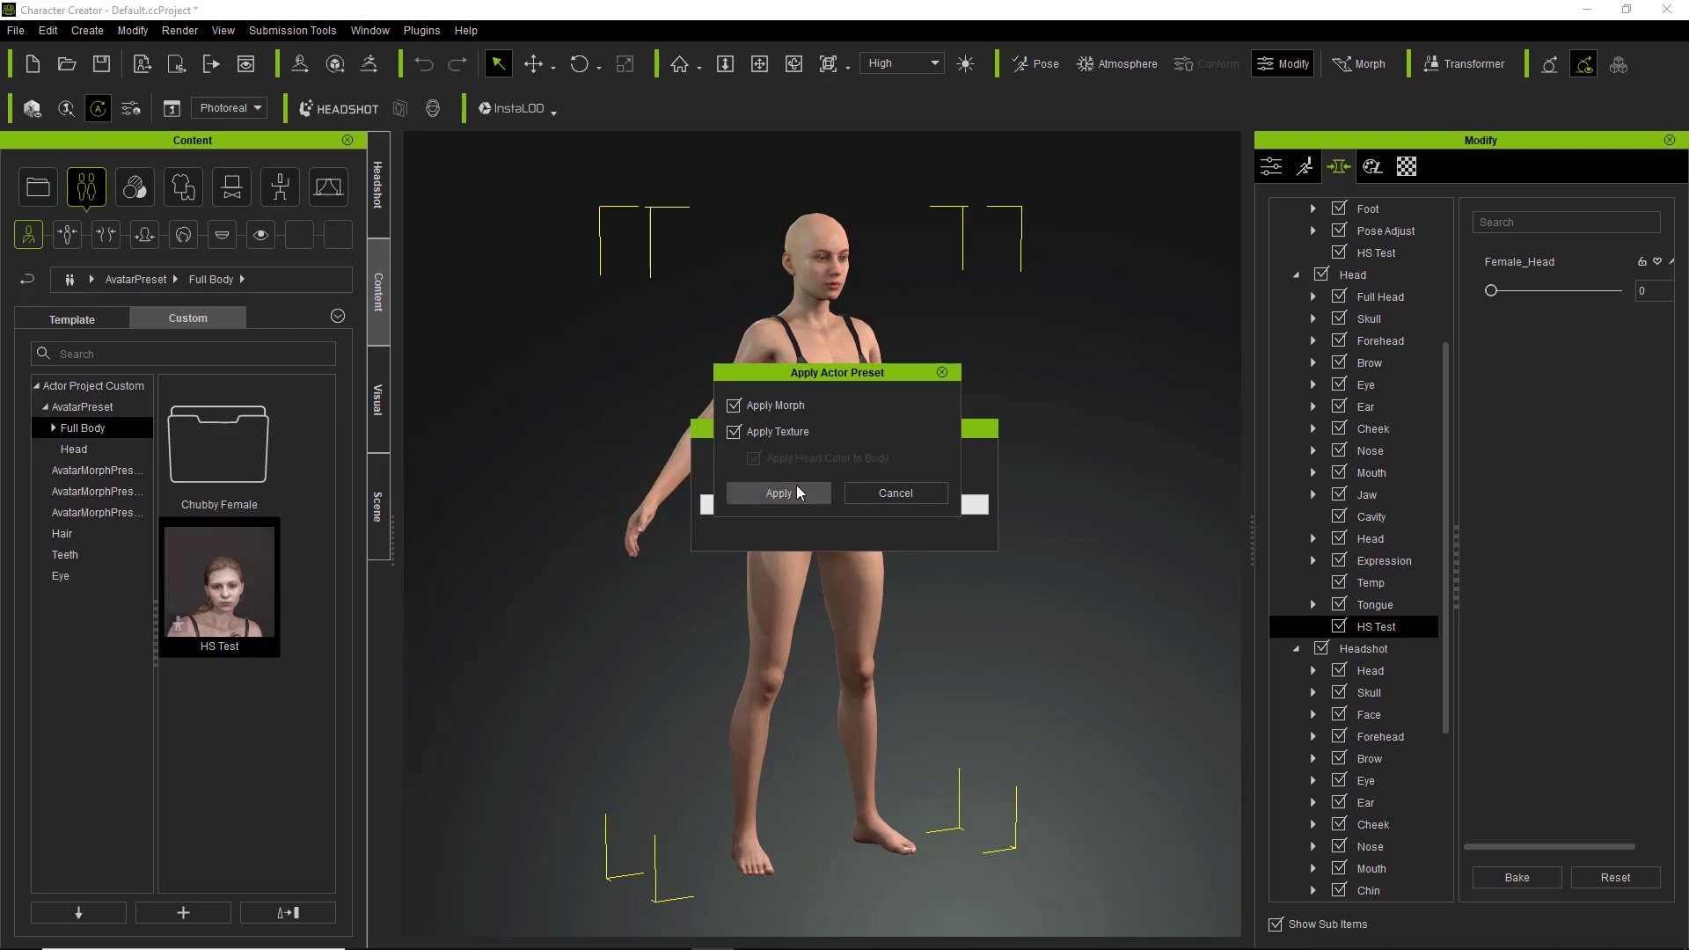
{"action": "left_click", "coordinate": [796, 490]}
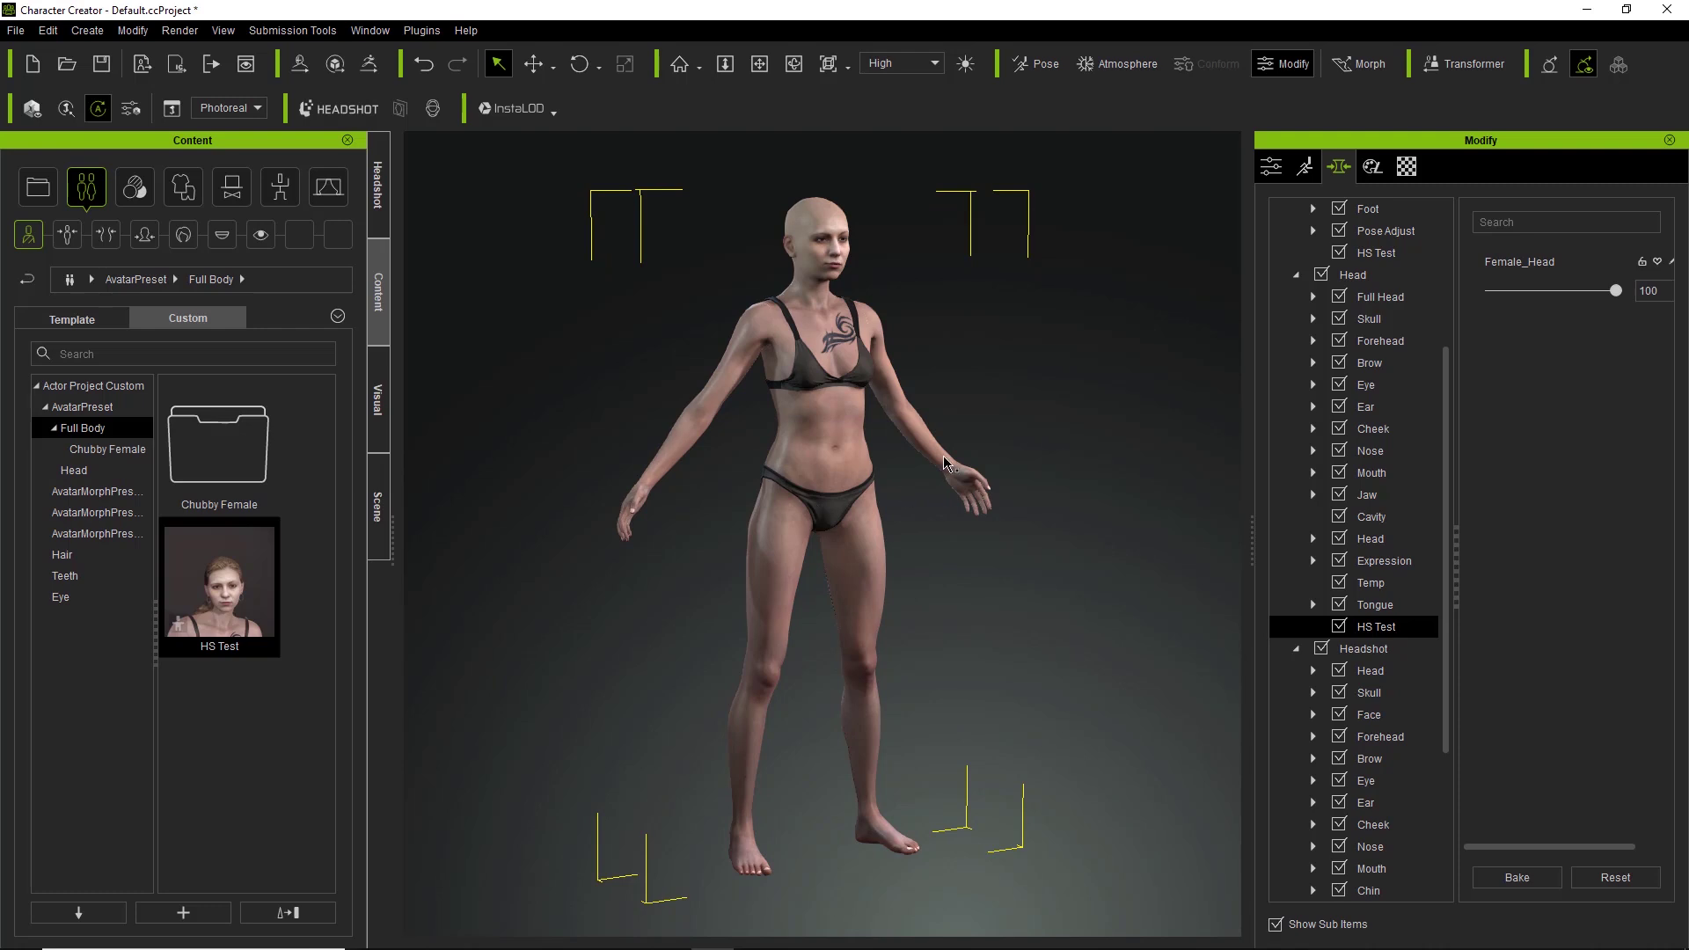
{"action": "middle_click_drag", "start_coordinate": [842, 356], "coordinate": [838, 422], "text": "alt"}
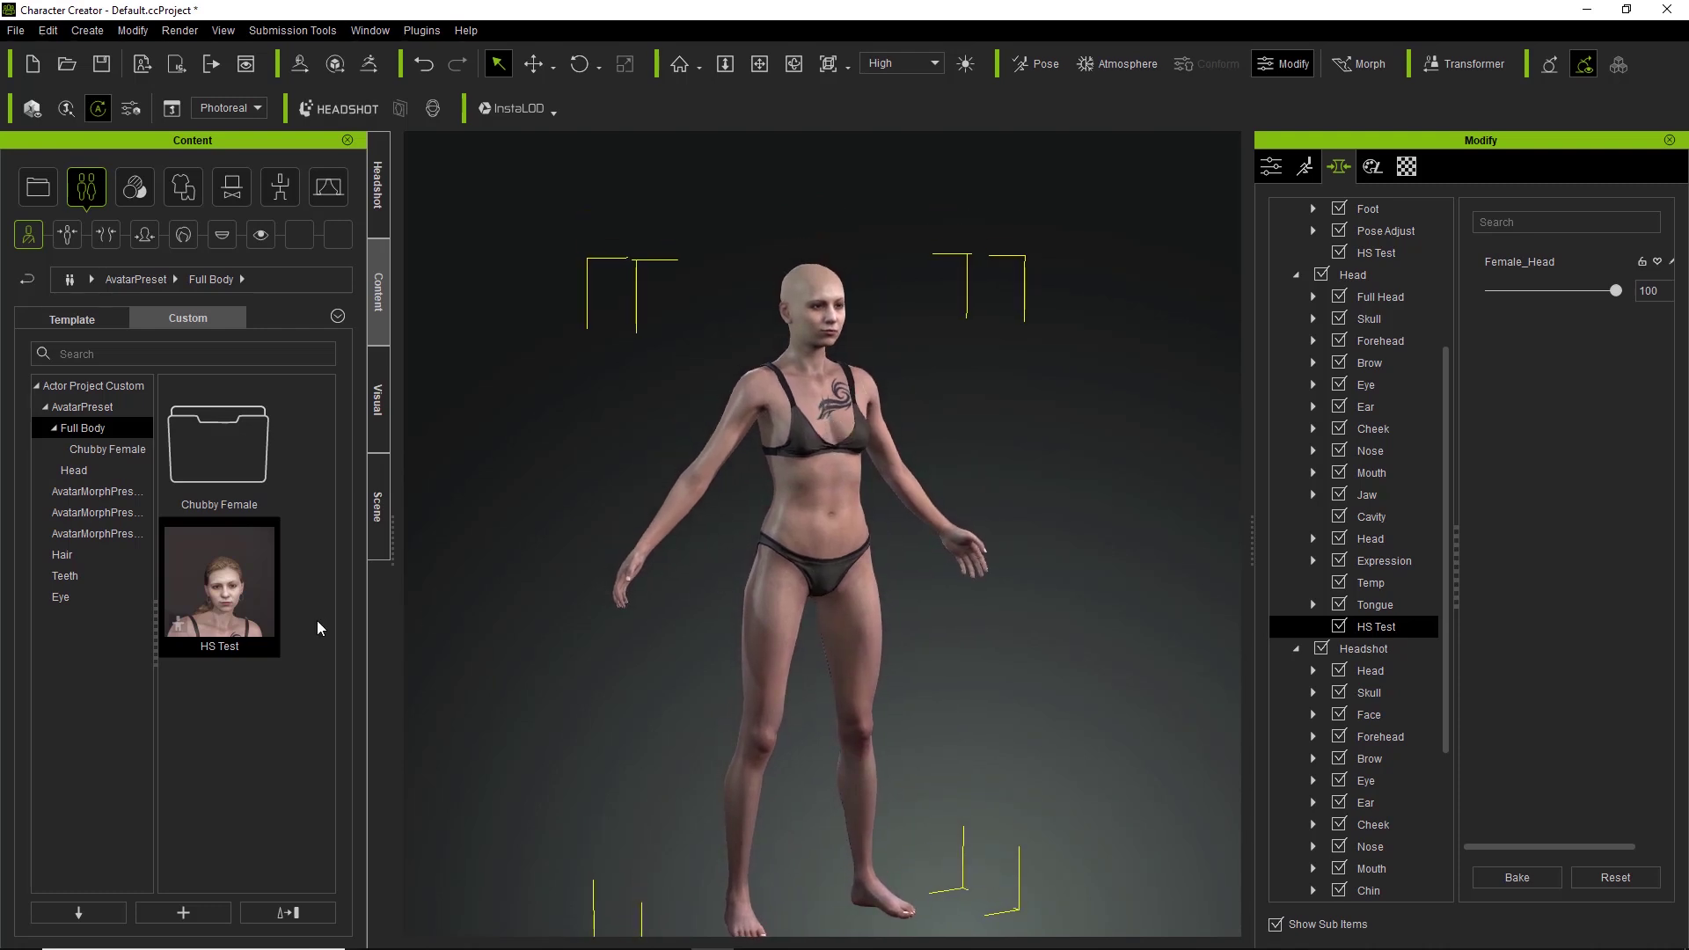
Step: Add the HS Test hair from the custom Hair library to the bald avatar
{"action": "left_click", "coordinate": [62, 556]}
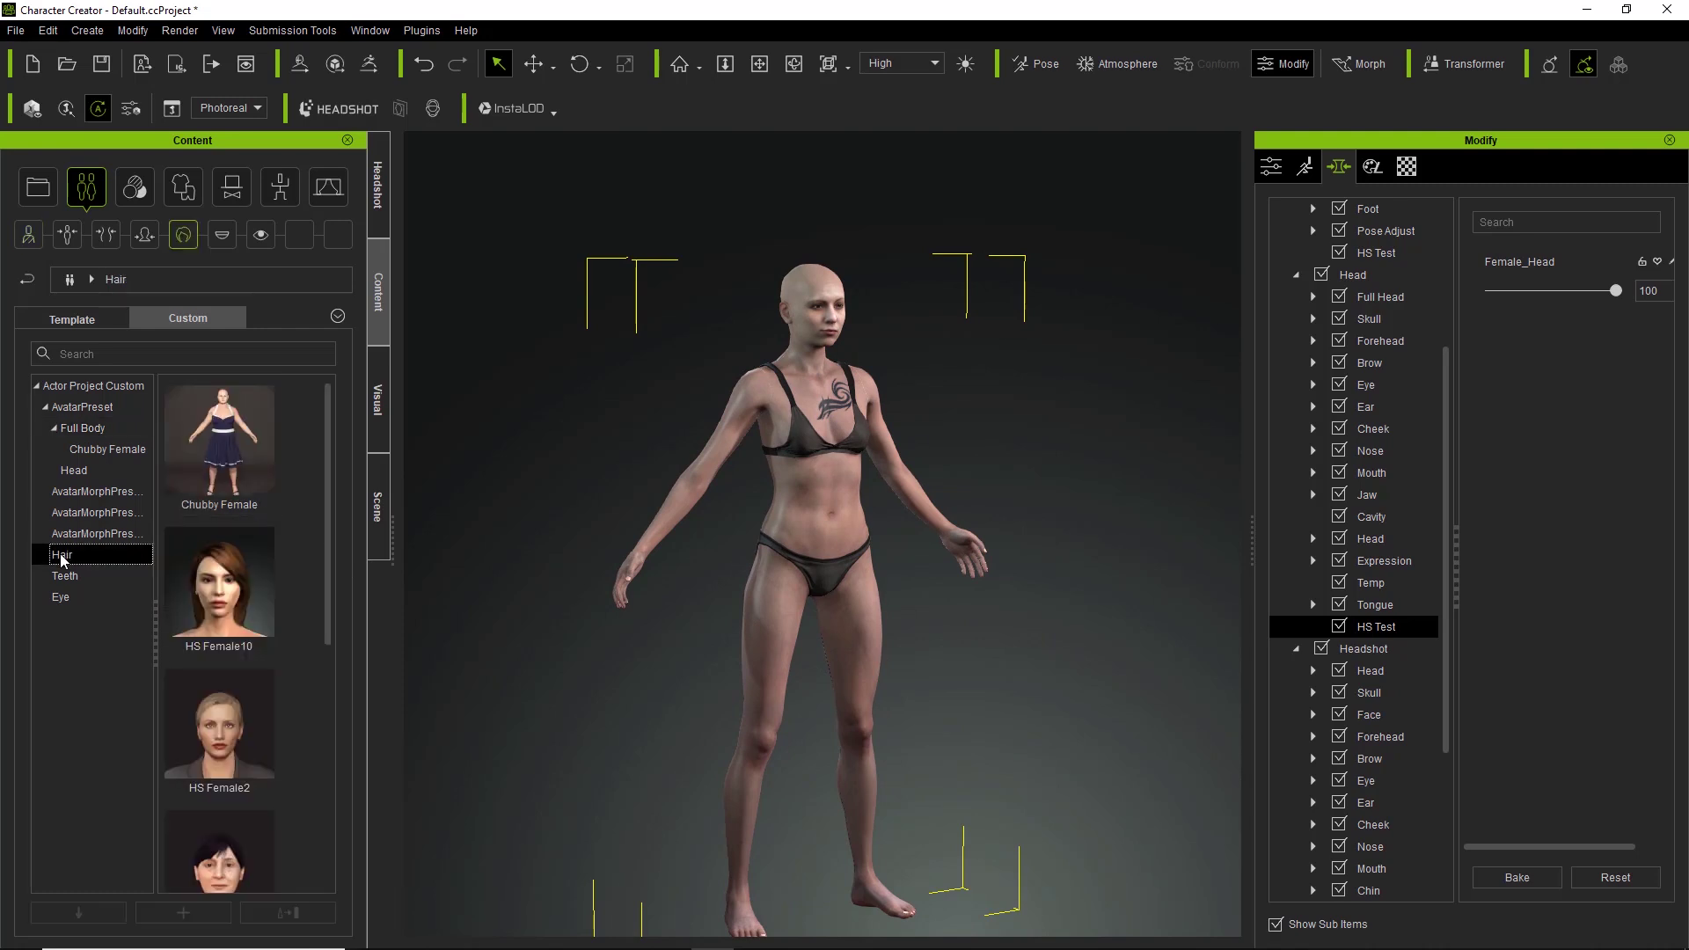
{"action": "scroll", "coordinate": [310, 641], "scroll_direction": "down", "scroll_amount": 2}
{"action": "scroll", "coordinate": [311, 640], "scroll_direction": "down", "scroll_amount": 2}
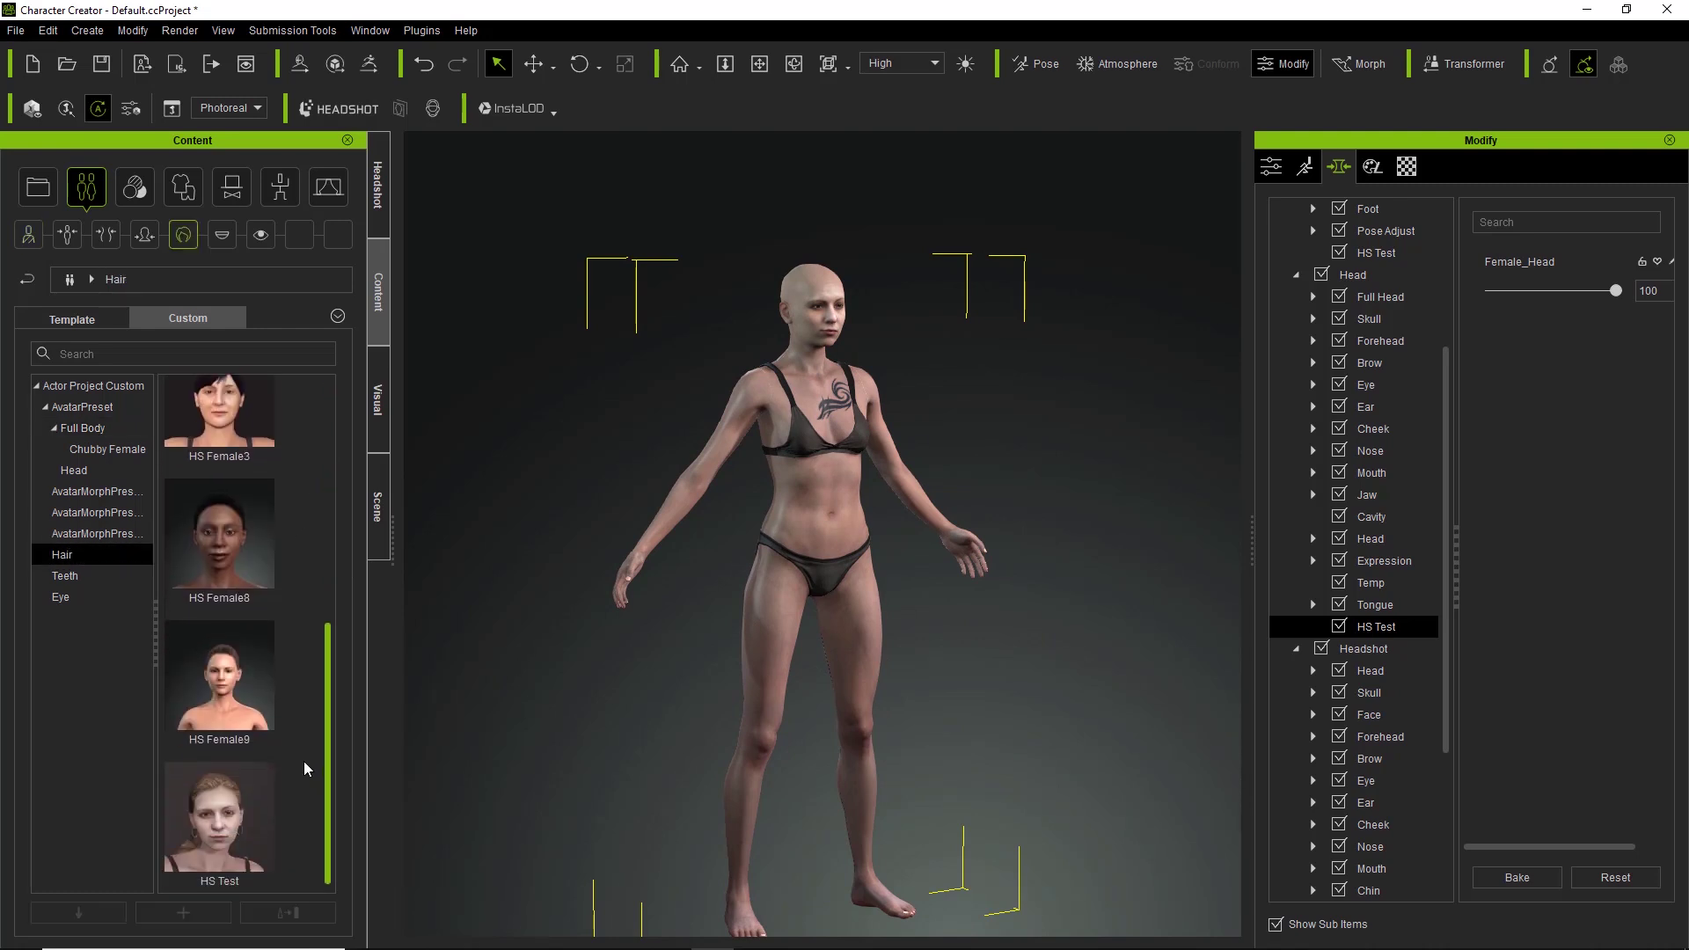
{"action": "middle_click_drag", "start_coordinate": [957, 341], "coordinate": [948, 575]}
{"action": "scroll", "coordinate": [874, 332], "scroll_direction": "up", "scroll_amount": 5}
{"action": "right_click_drag", "start_coordinate": [874, 332], "coordinate": [756, 342]}
{"action": "double_click", "coordinate": [199, 826]}
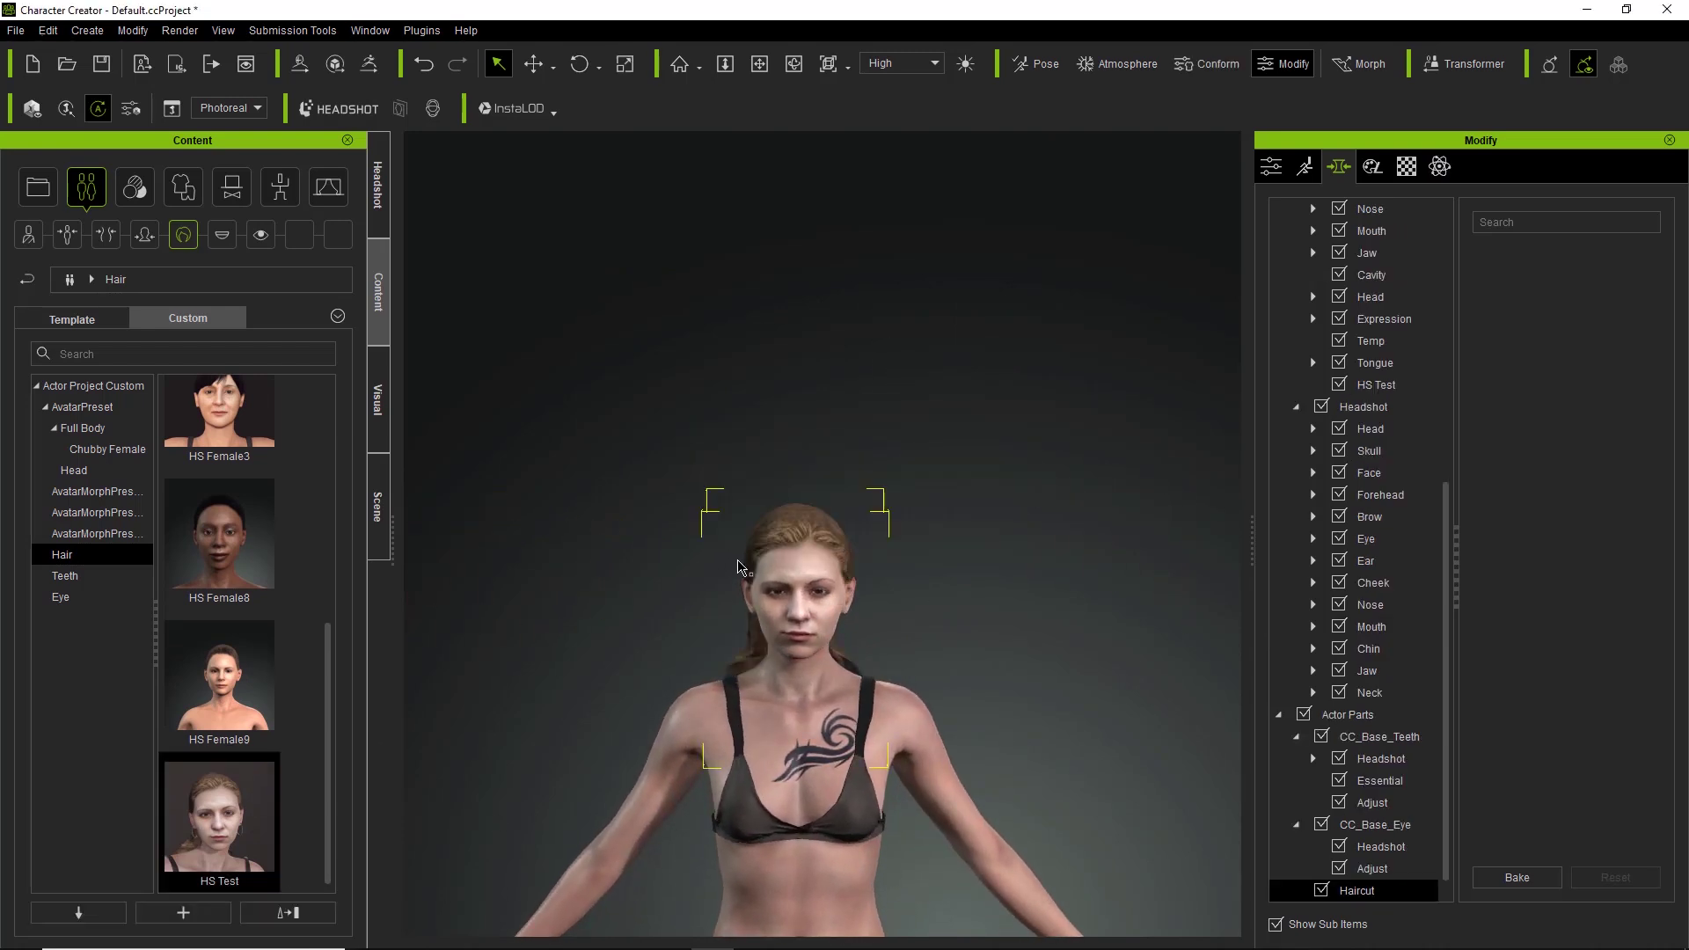
Step: Inspect the avatar from several angles and test the Female_Head slider in the Head HS Test category
{"action": "right_click_drag", "start_coordinate": [645, 671], "coordinate": [808, 695]}
{"action": "middle_click_drag", "start_coordinate": [812, 698], "coordinate": [815, 670]}
{"action": "scroll", "coordinate": [814, 670], "scroll_direction": "down", "scroll_amount": 3}
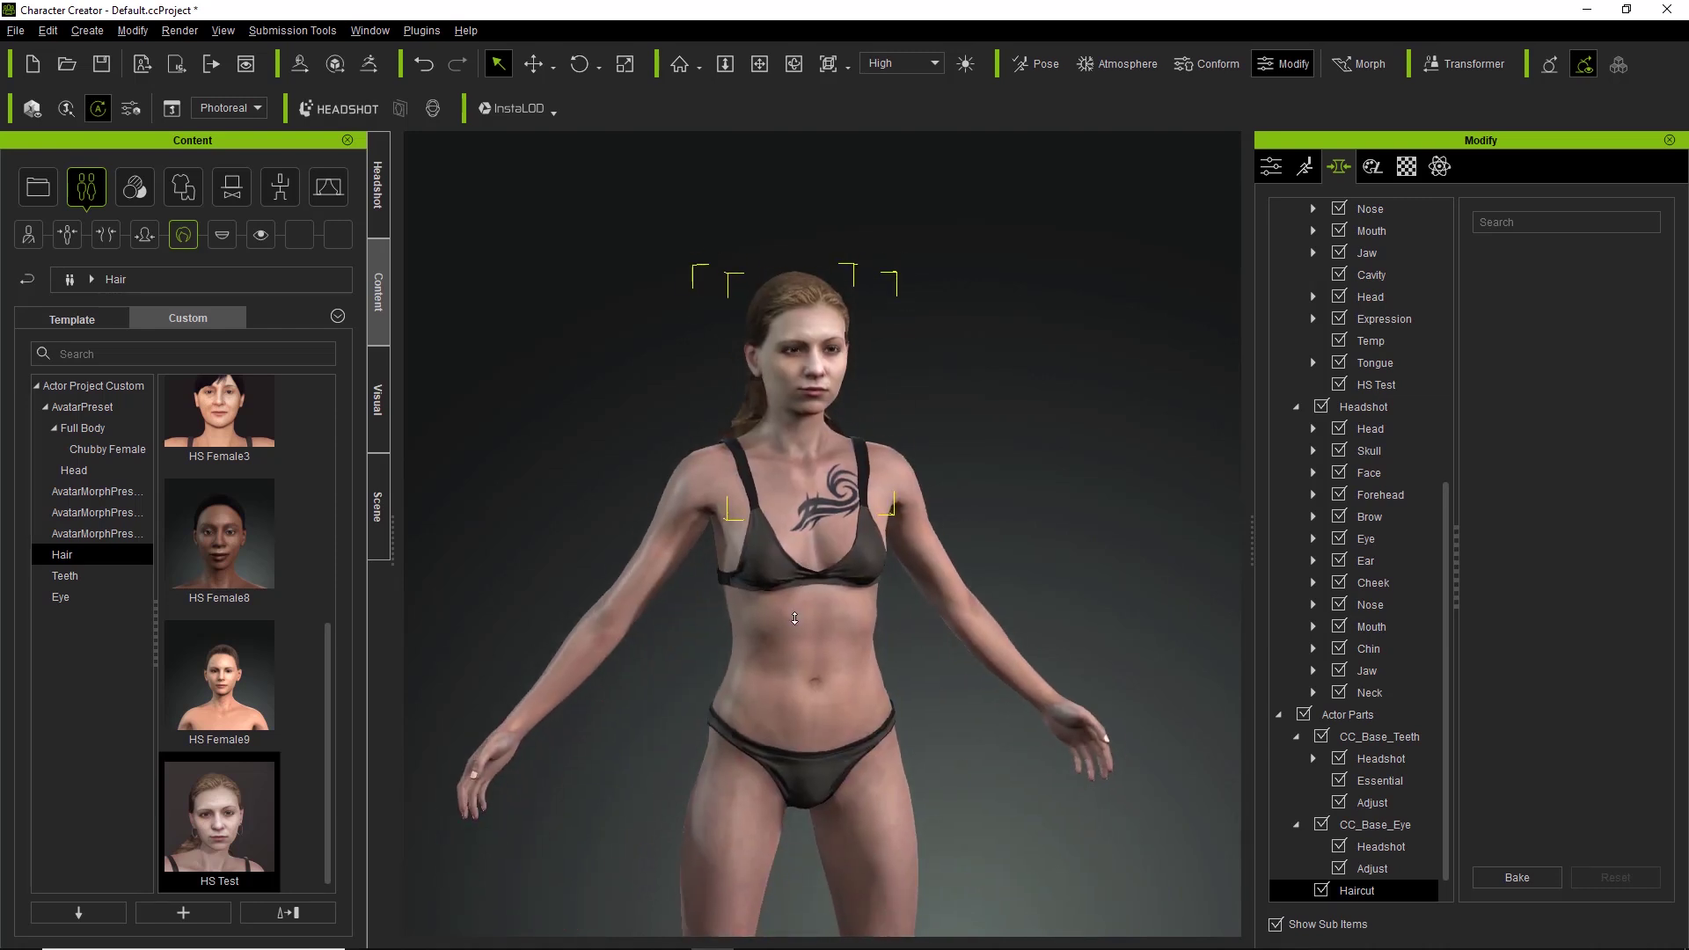
{"action": "right_click_drag", "start_coordinate": [611, 683], "coordinate": [788, 483]}
{"action": "scroll", "coordinate": [788, 483], "scroll_direction": "up", "scroll_amount": 5}
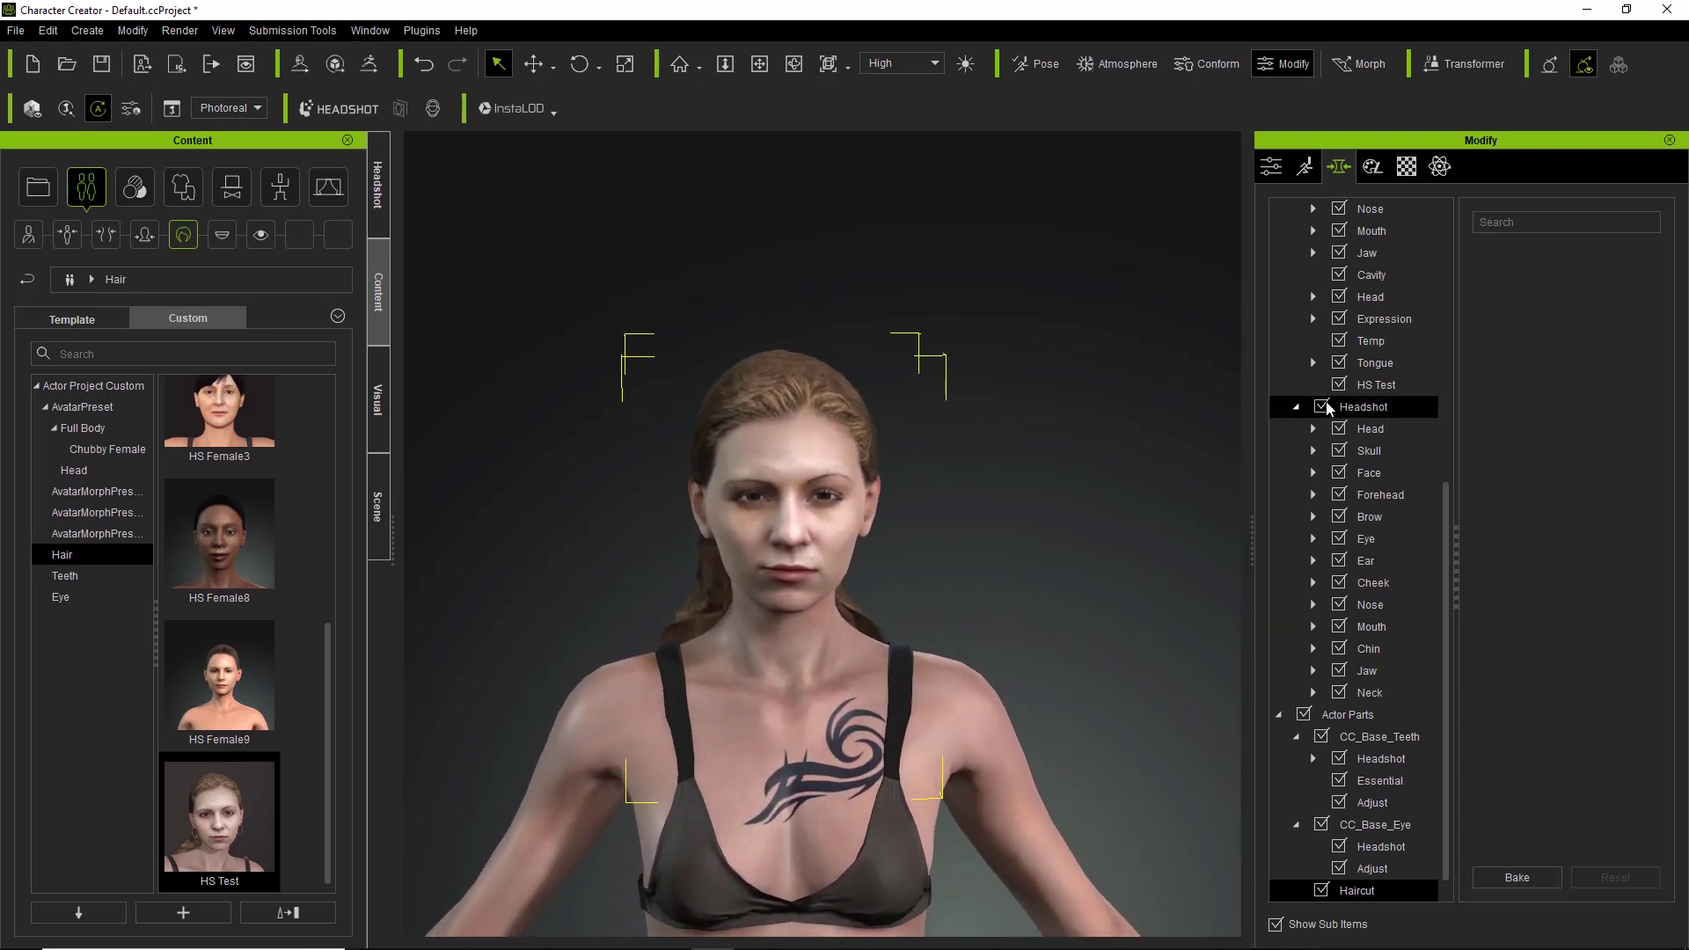
{"action": "left_click", "coordinate": [1365, 393]}
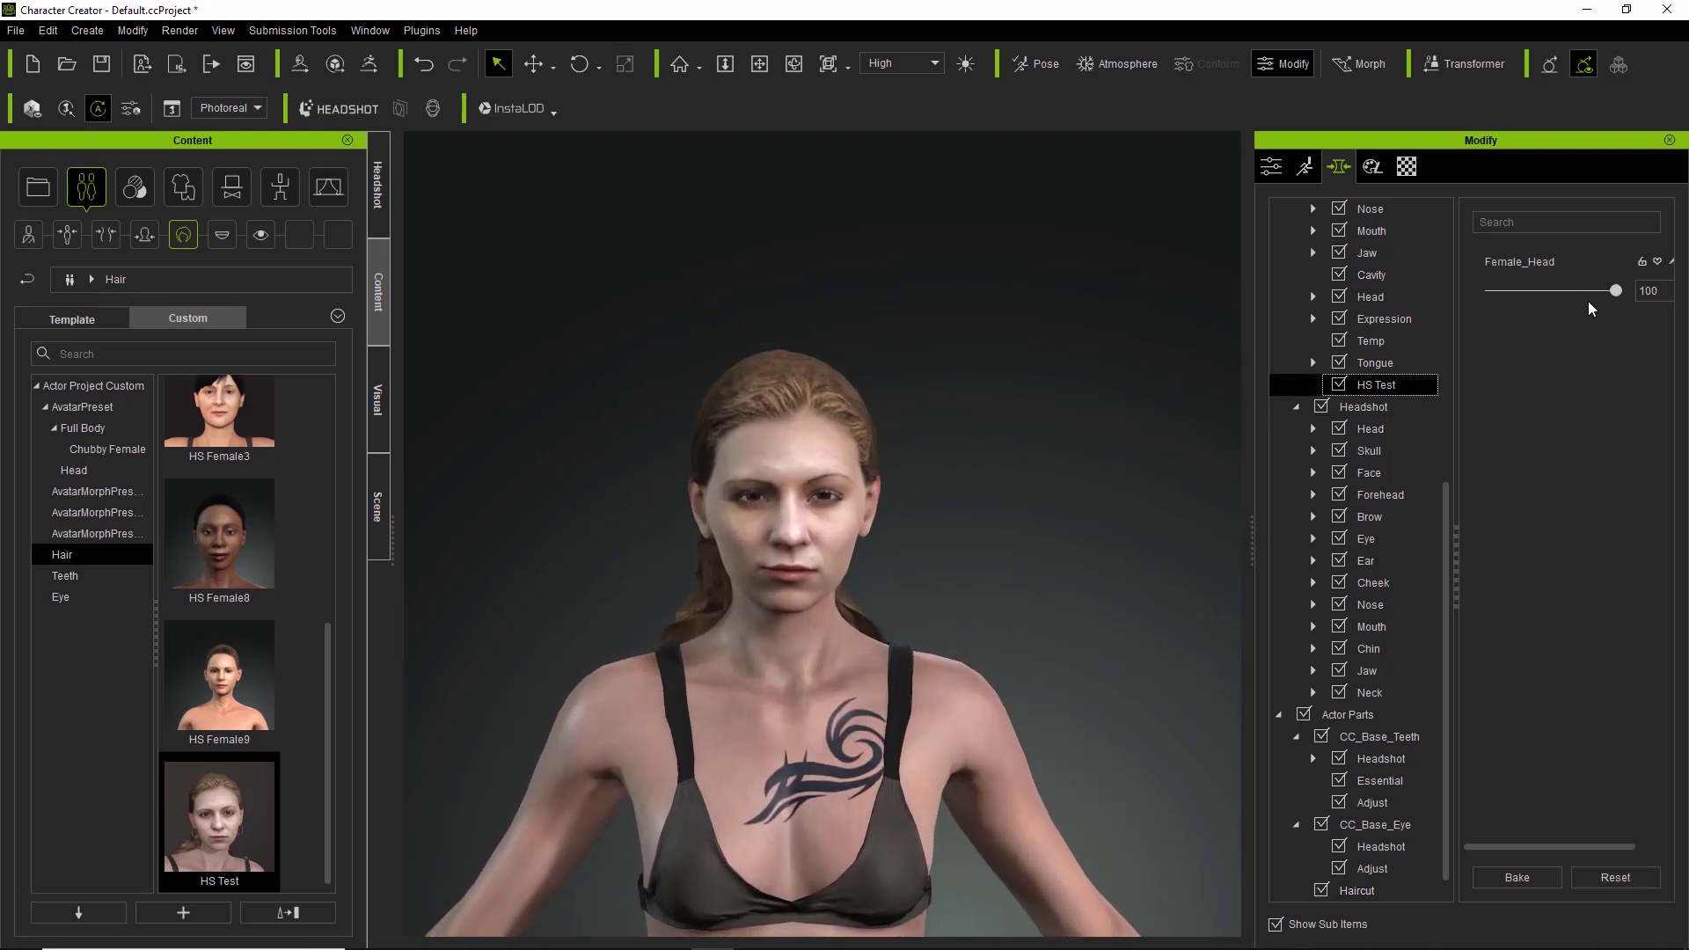
{"action": "left_click_drag", "start_coordinate": [1619, 287], "coordinate": [1665, 308]}
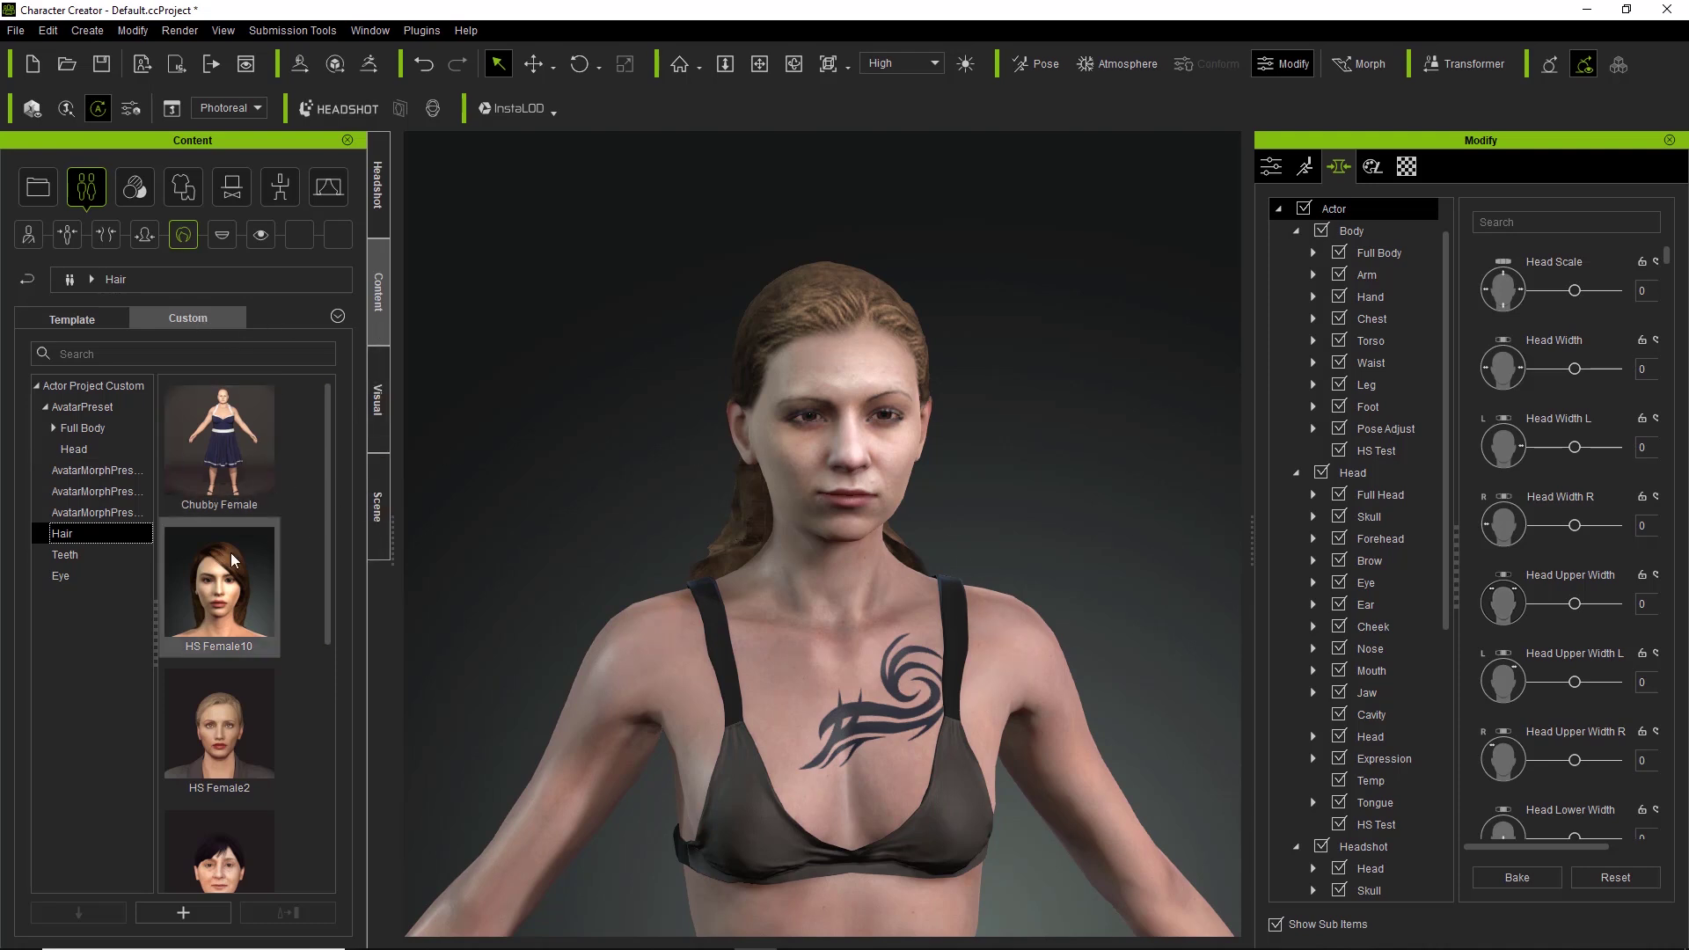
Step: Open the custom Head preset folder and frame the avatar's face front-on for the preset thumbnail
{"action": "left_click", "coordinate": [74, 450]}
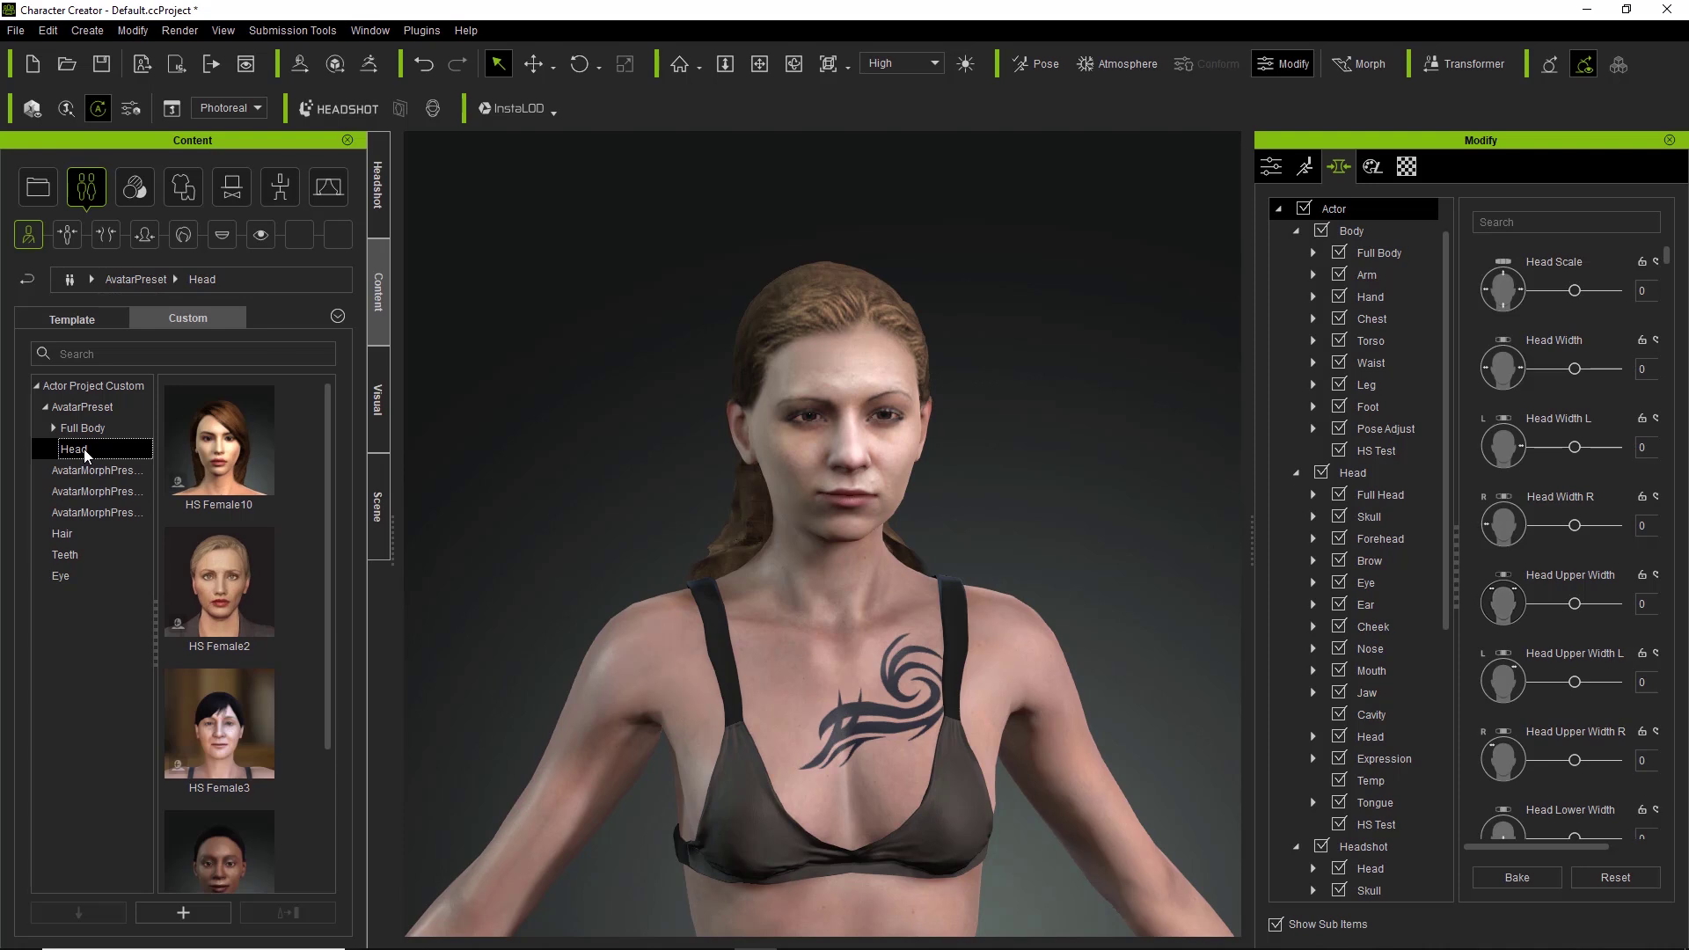
{"action": "left_click", "coordinate": [209, 912]}
{"action": "left_click", "coordinate": [890, 487]}
{"action": "middle_click_drag", "start_coordinate": [890, 529], "coordinate": [881, 658], "text": "alt"}
{"action": "right_click_drag", "start_coordinate": [882, 658], "coordinate": [883, 553], "text": "alt"}
{"action": "middle_click_drag", "start_coordinate": [927, 671], "coordinate": [931, 591], "text": "alt"}
{"action": "left_click_drag", "start_coordinate": [930, 607], "coordinate": [932, 662], "text": "alt"}
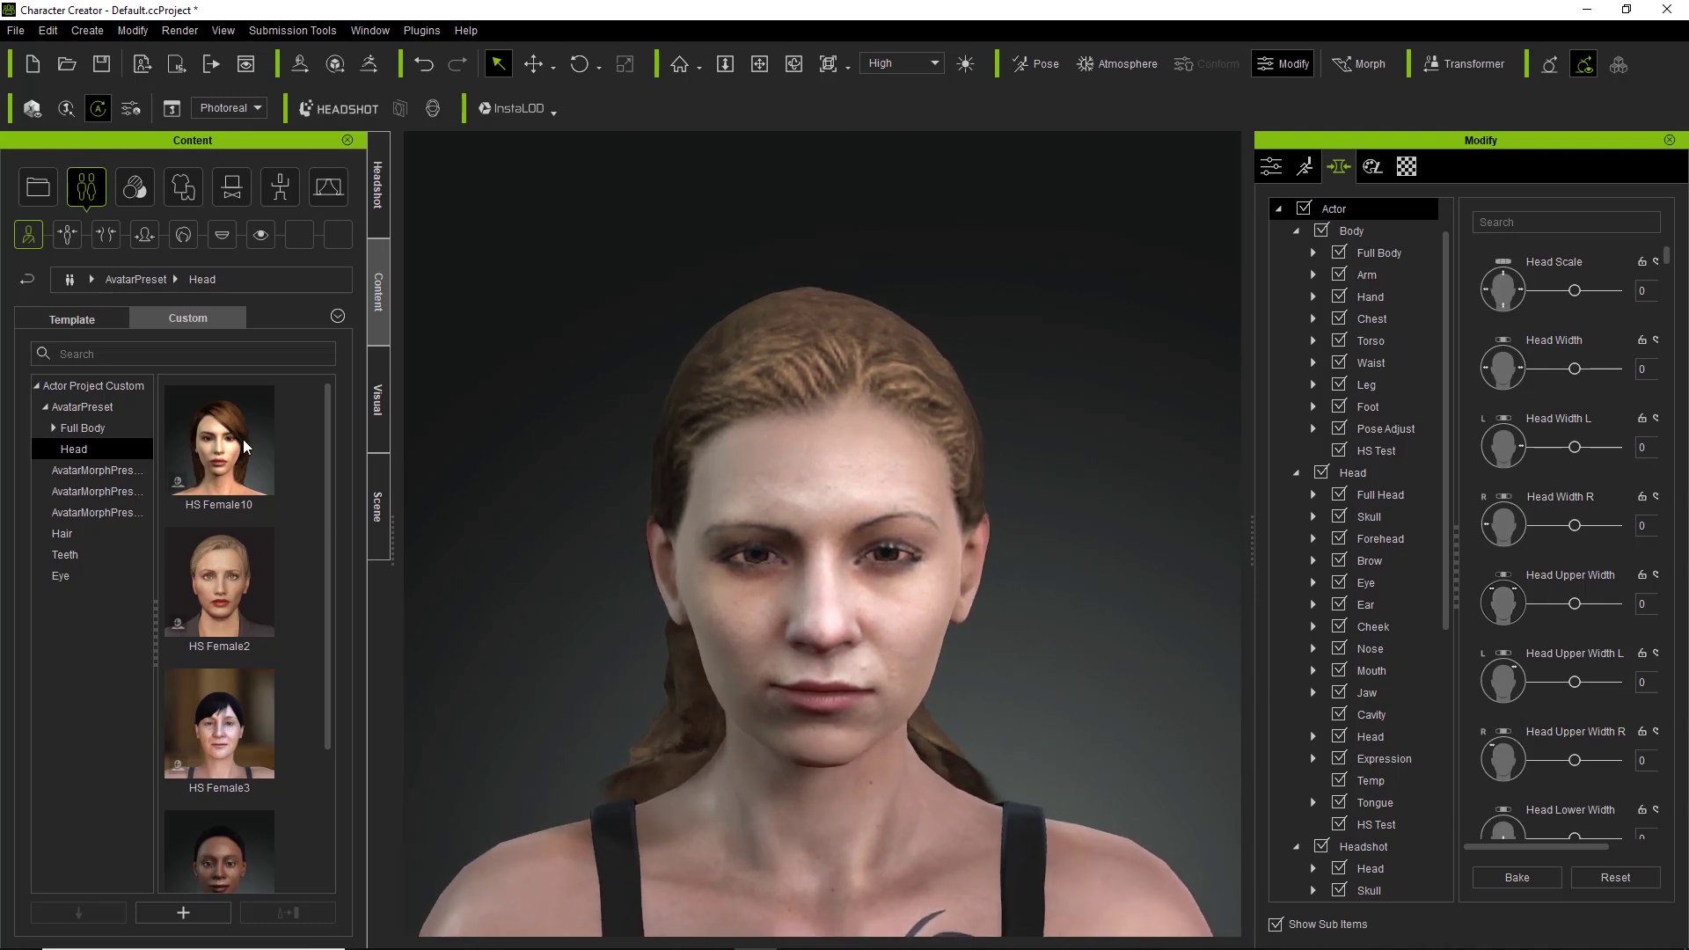
{"action": "scroll", "coordinate": [988, 750], "scroll_direction": "up", "scroll_amount": 1}
{"action": "left_click_drag", "start_coordinate": [998, 743], "coordinate": [974, 725], "text": "alt"}
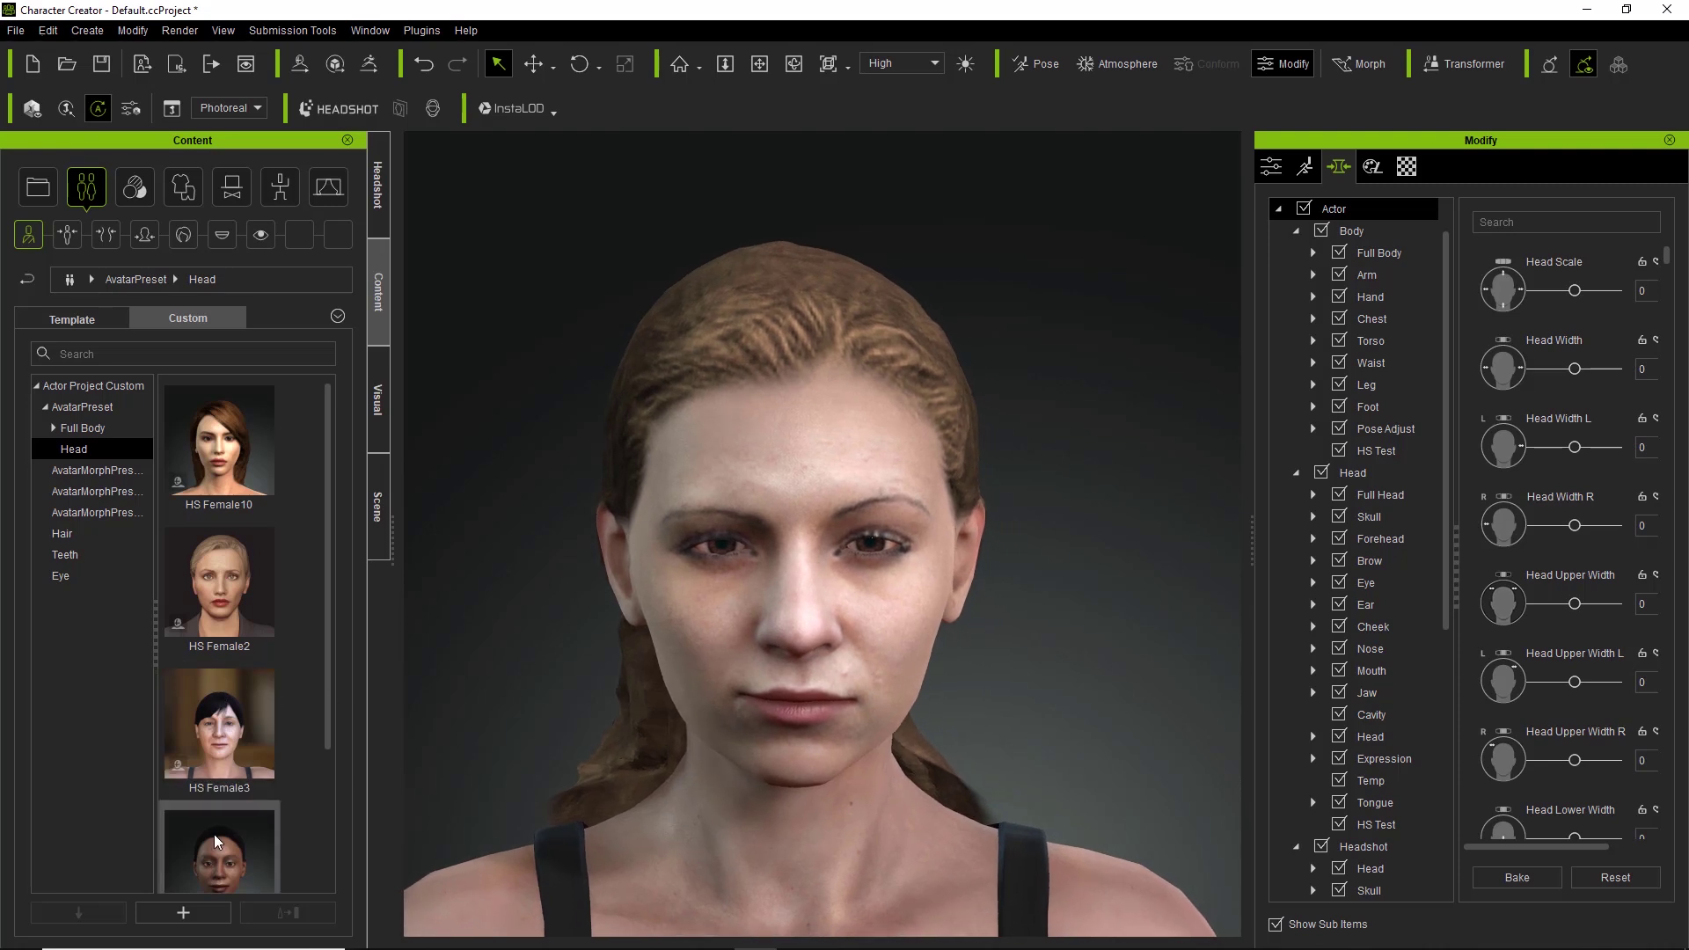
Step: Save the avatar's head as a Head-type actor preset named HS Test
{"action": "left_click", "coordinate": [200, 911]}
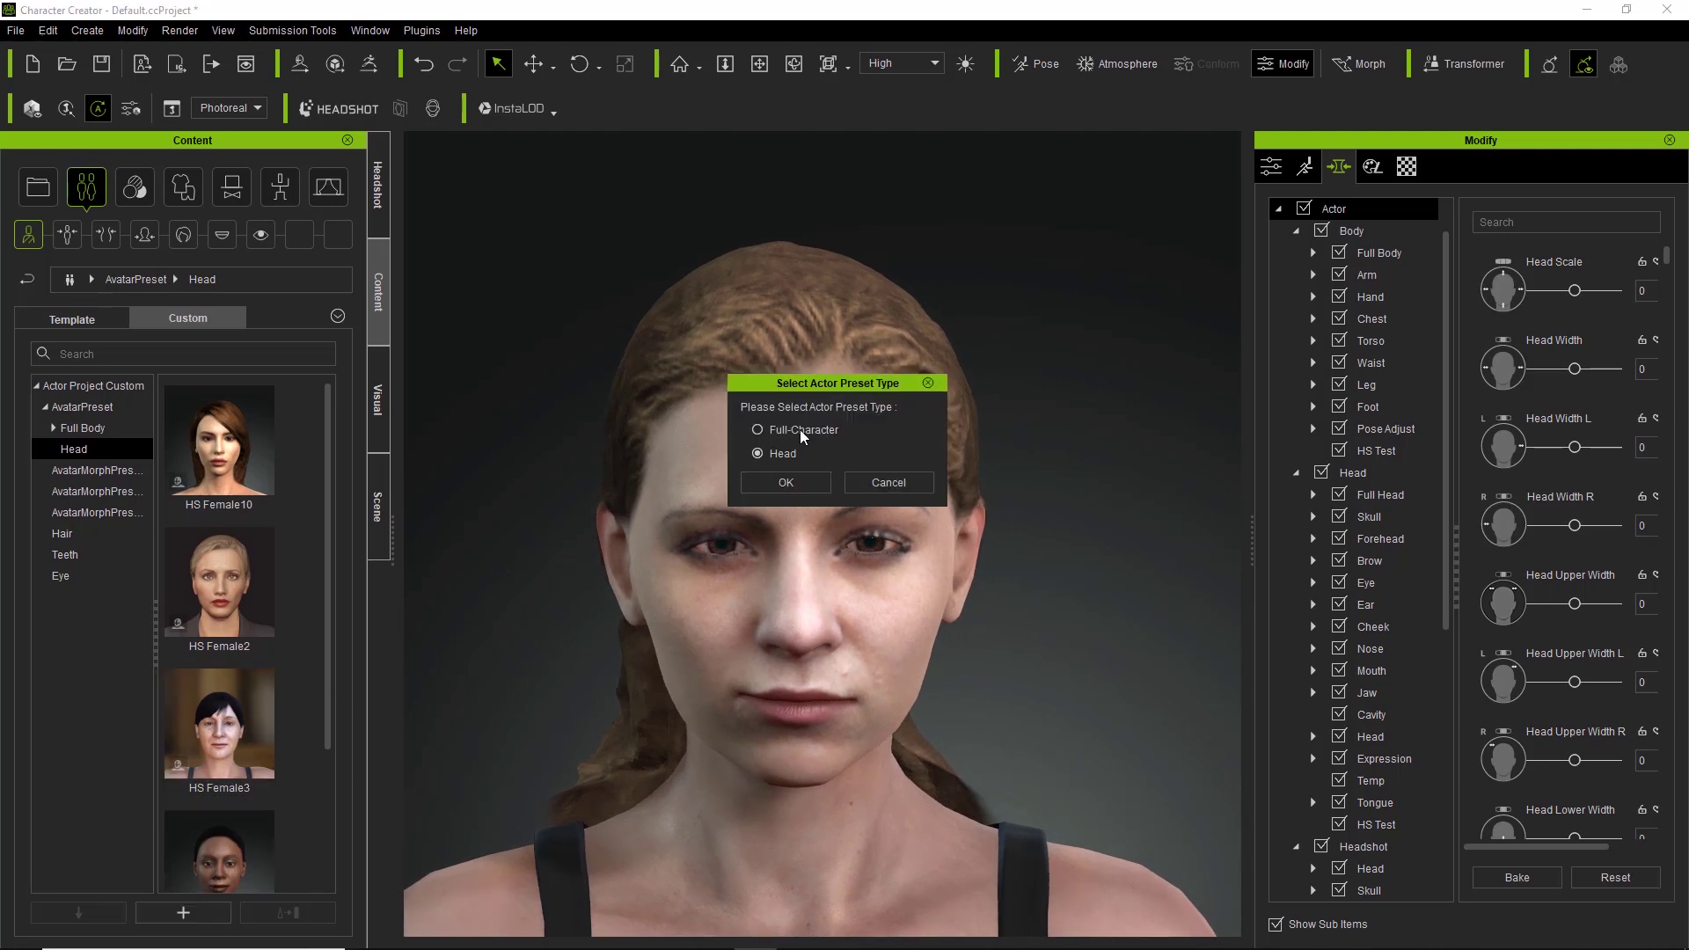
{"action": "left_click", "coordinate": [782, 454]}
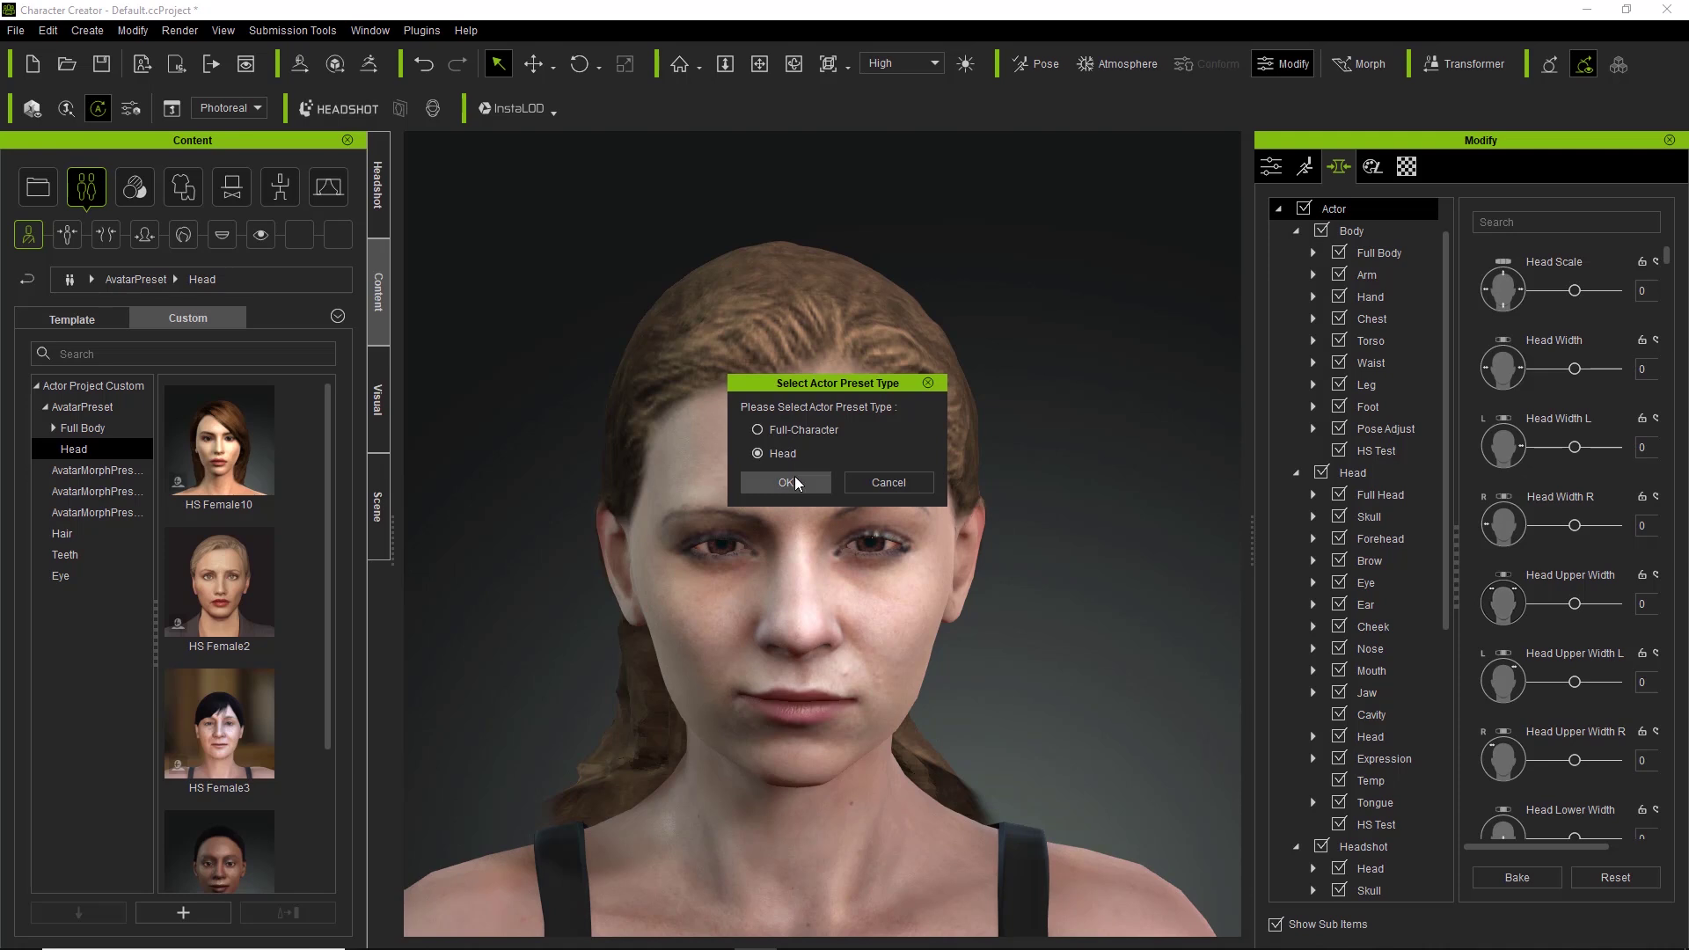
{"action": "left_click", "coordinate": [793, 479]}
{"action": "type", "text": "HS Test"}
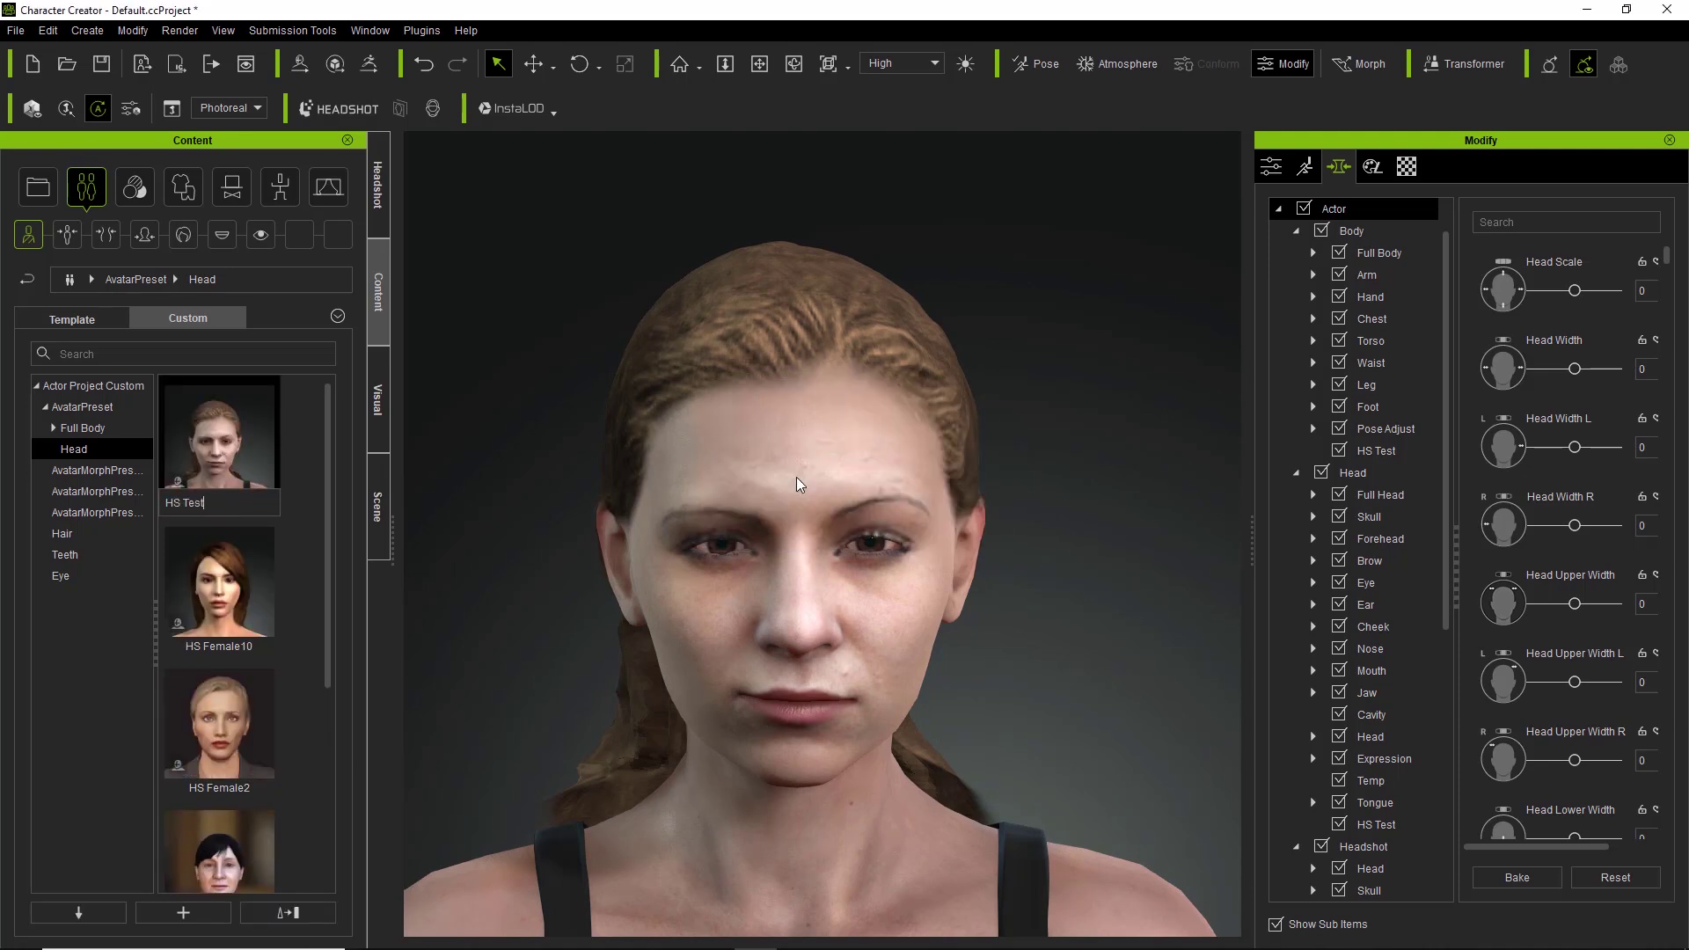
{"action": "key", "text": "Return"}
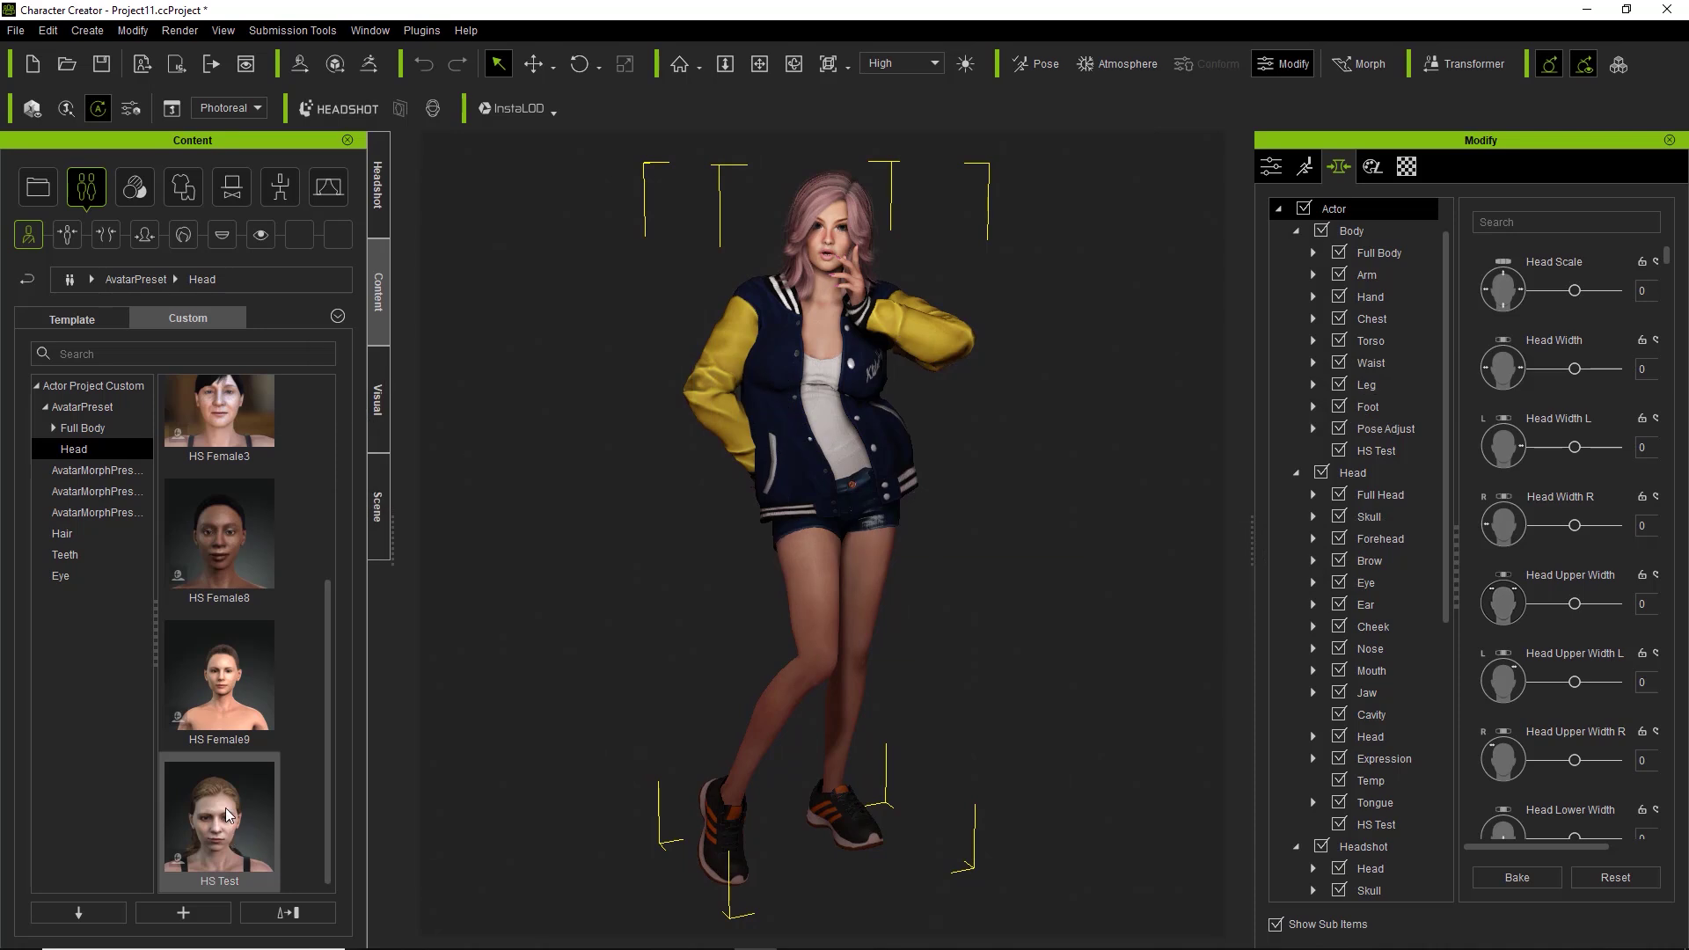
Step: Browse the saved items in the custom Hair and Full Body preset folders
{"action": "left_click", "coordinate": [97, 535]}
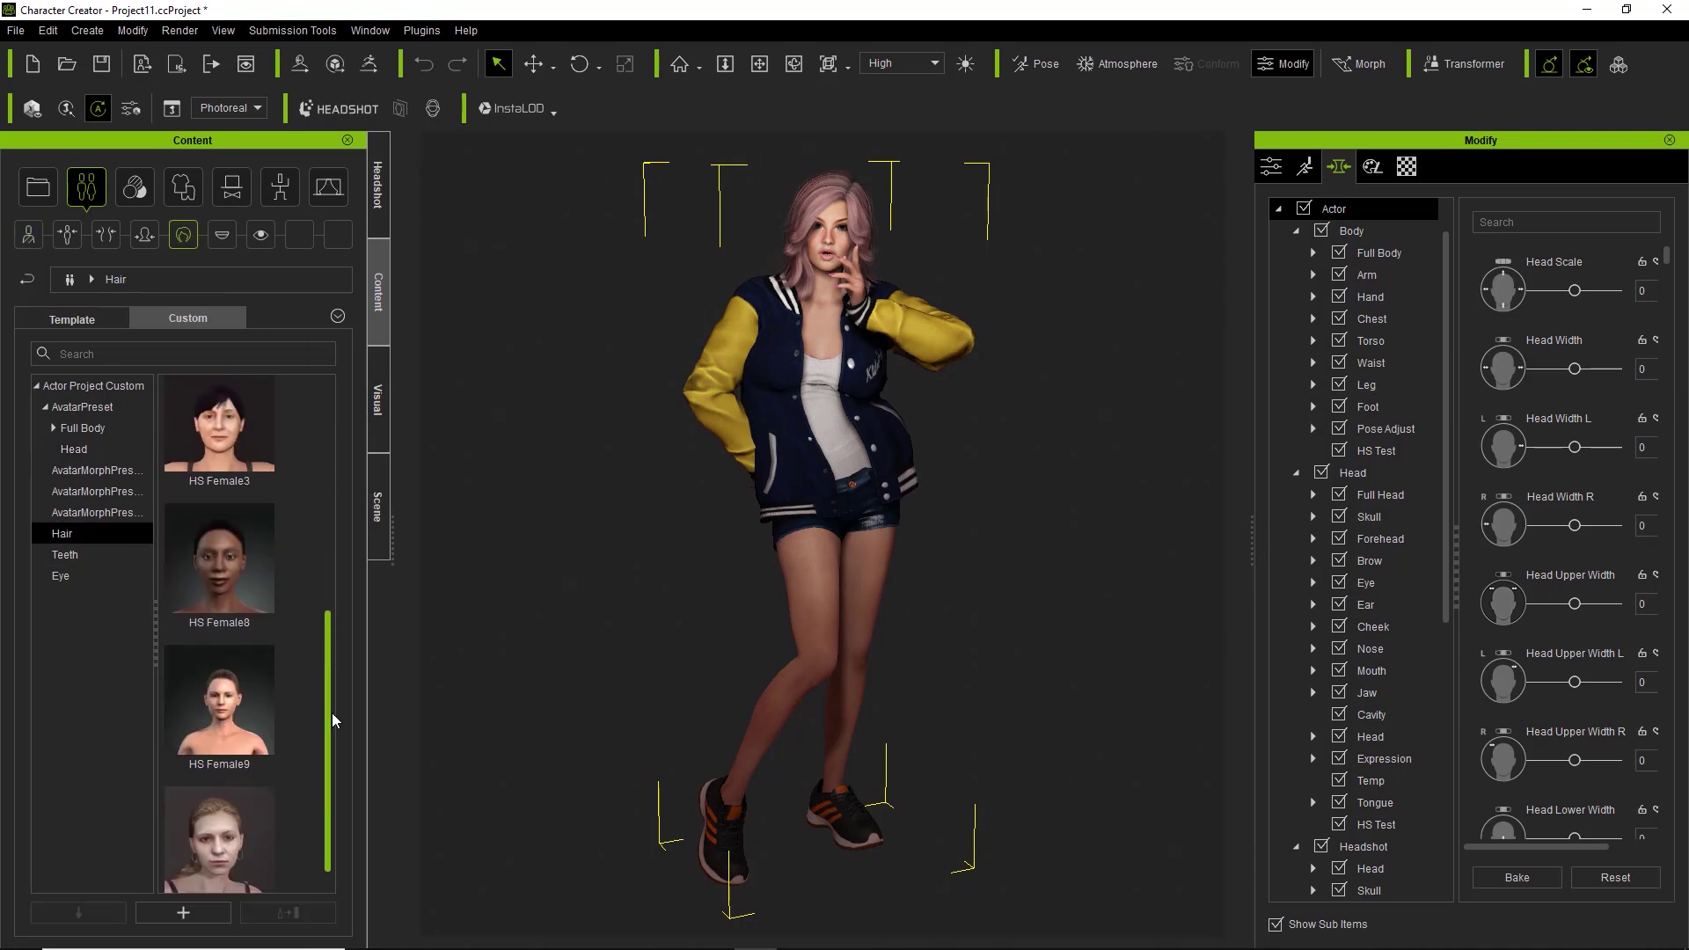
{"action": "left_click_drag", "start_coordinate": [330, 741], "coordinate": [342, 630]}
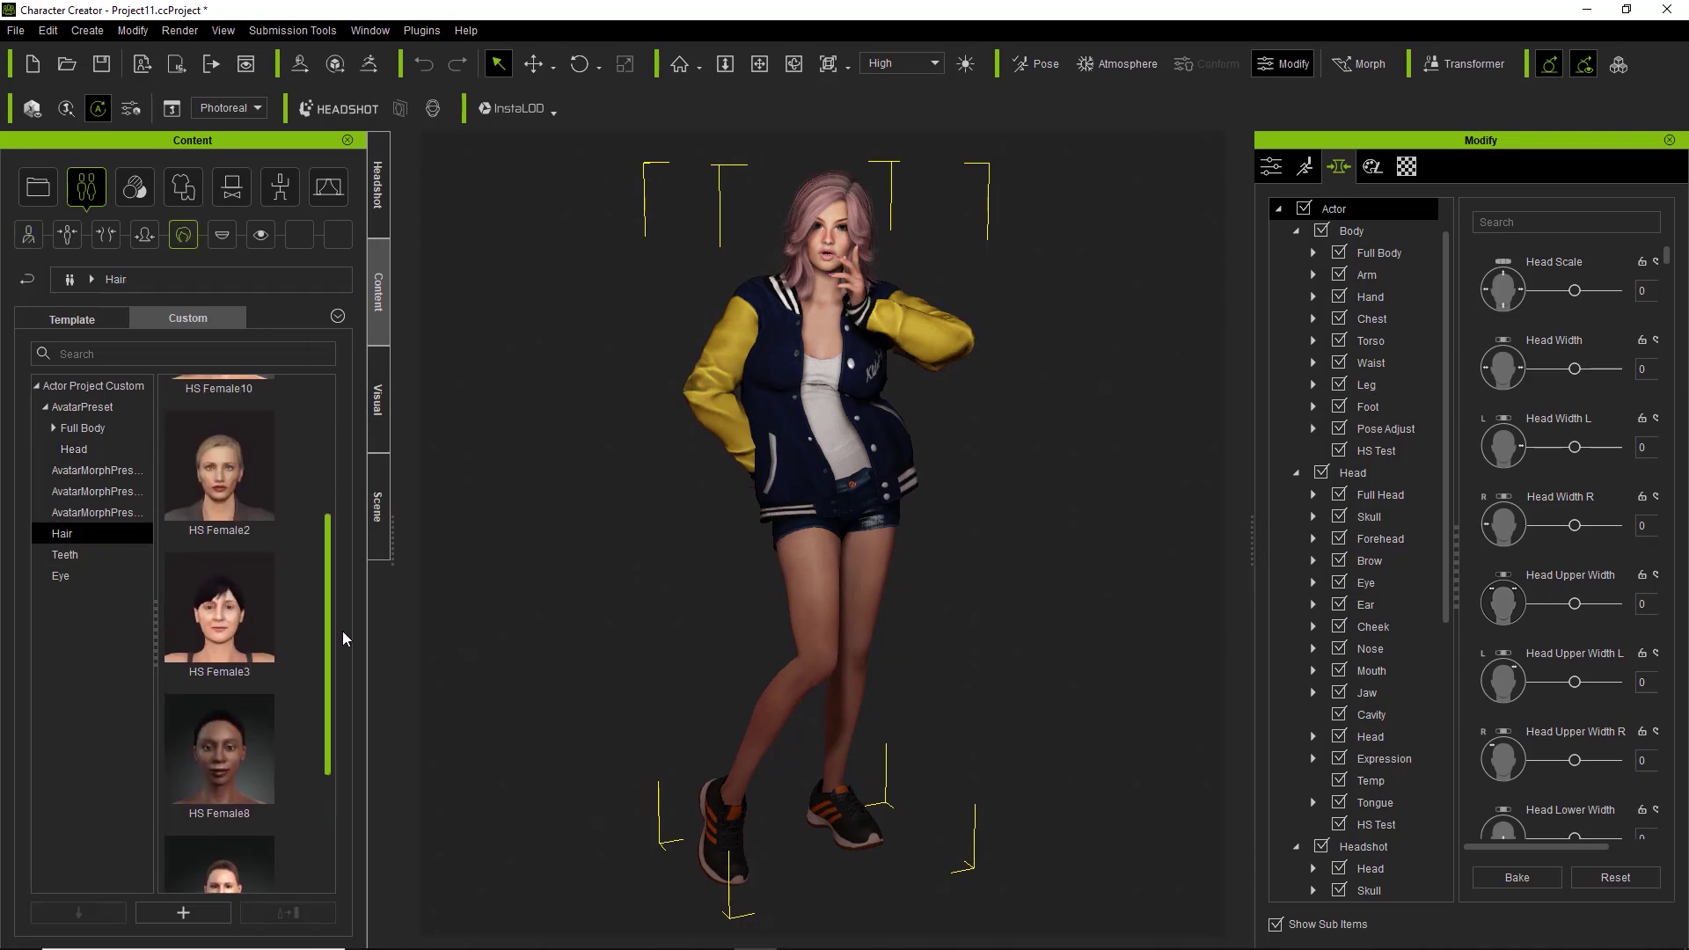
{"action": "left_click", "coordinate": [83, 429]}
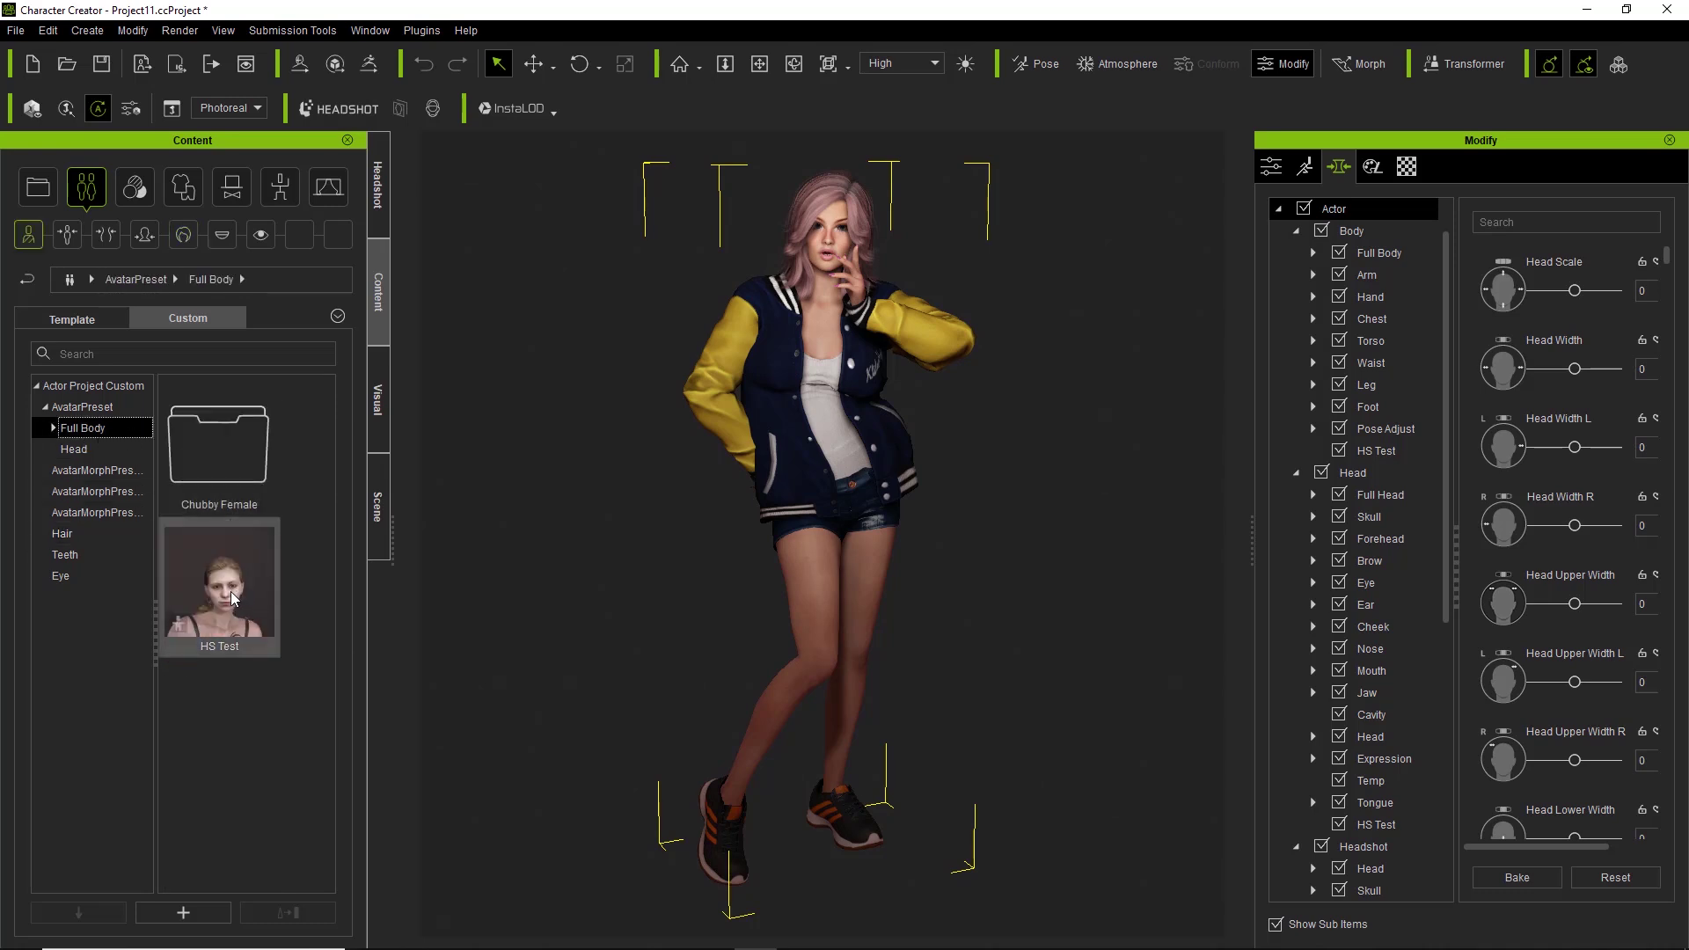
{"action": "mouse_move", "coordinate": [232, 596]}
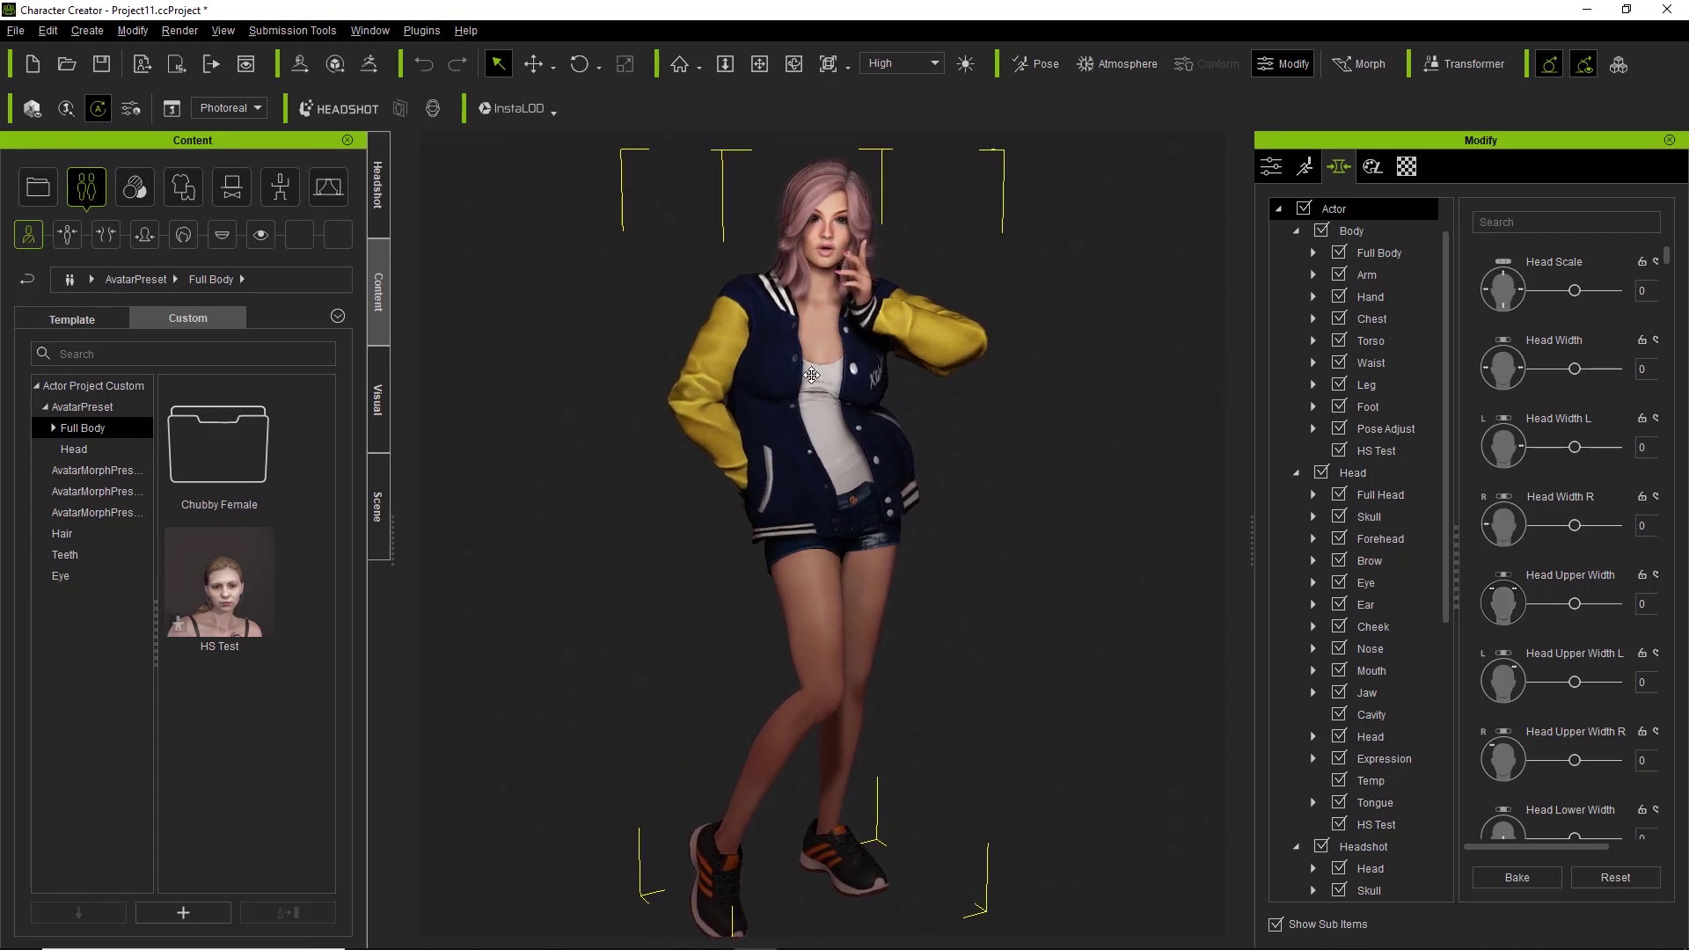
Step: Create Head & Body morph sliders for the clothed character with the morph name Female and the slider path Temp
{"action": "left_click", "coordinate": [87, 34]}
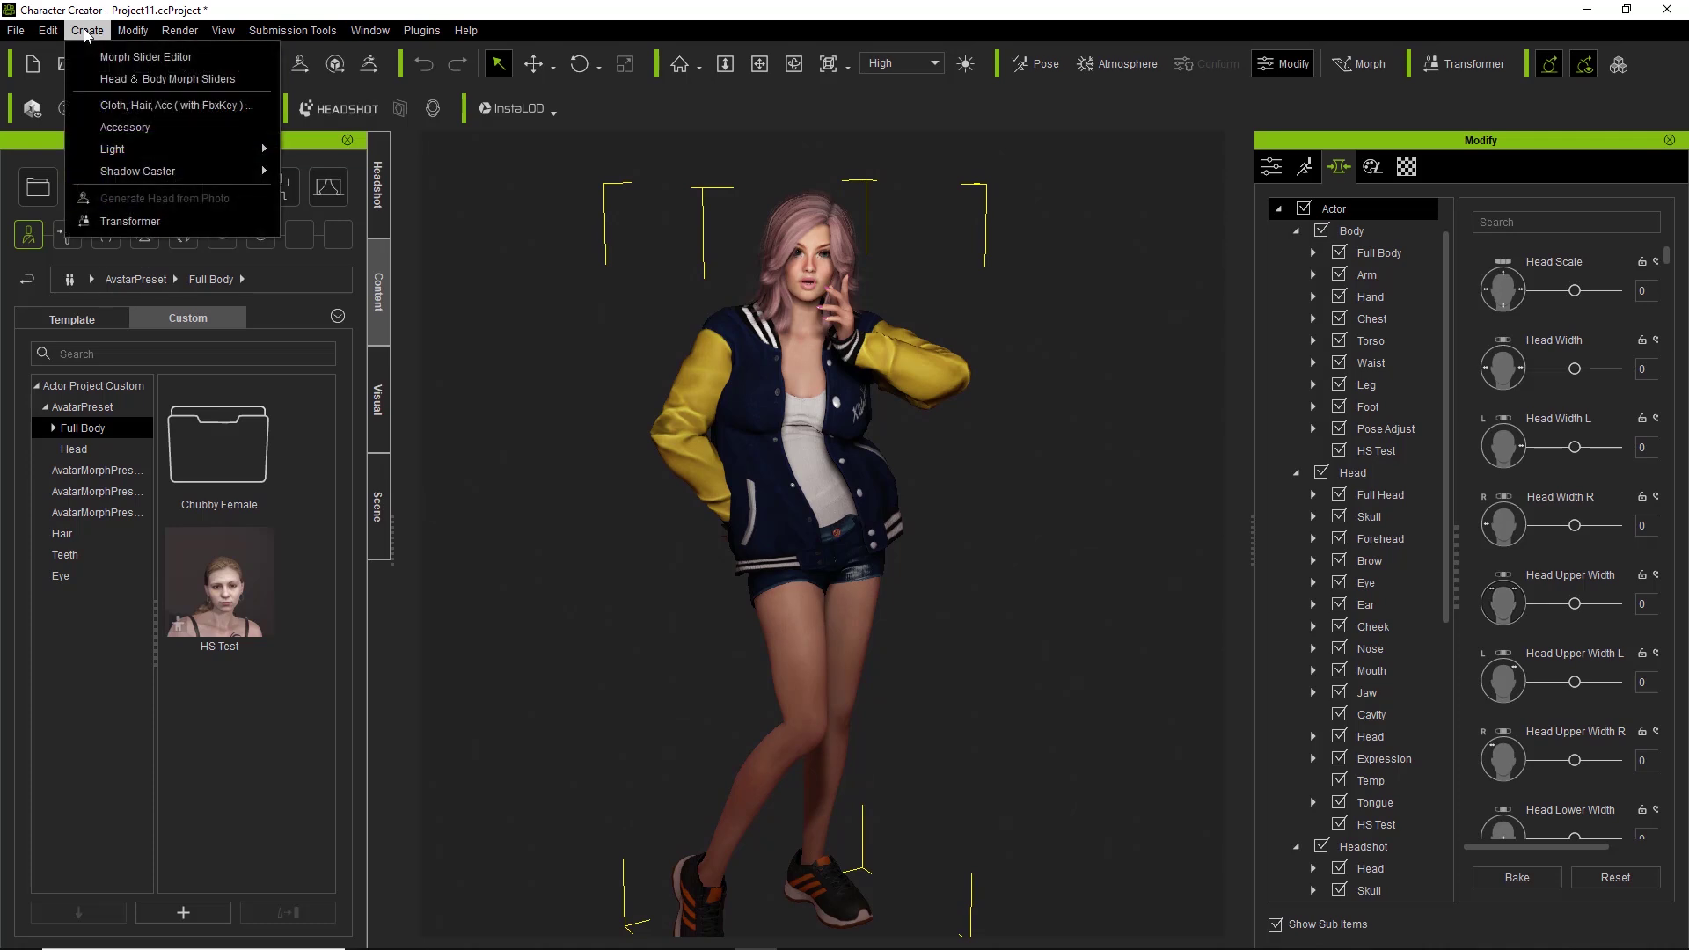
{"action": "left_click", "coordinate": [141, 79]}
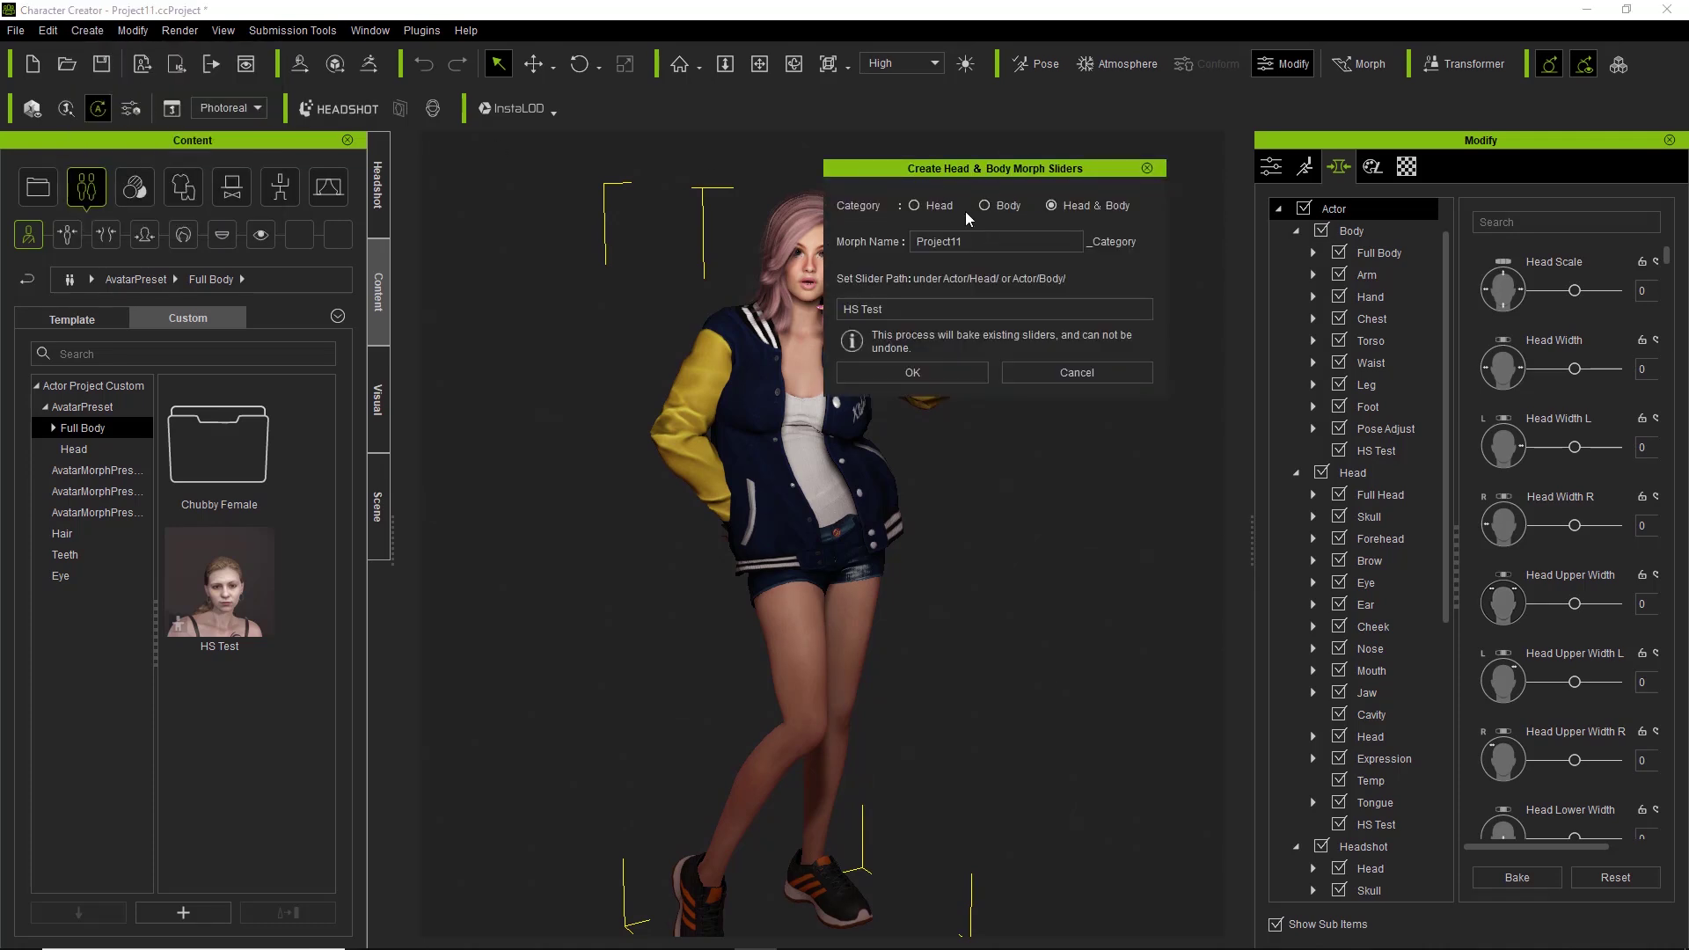
{"action": "left_click_drag", "start_coordinate": [1001, 248], "coordinate": [866, 249]}
{"action": "type", "text": "Female"}
{"action": "left_click_drag", "start_coordinate": [901, 313], "coordinate": [766, 278]}
{"action": "type", "text": "Temp"}
{"action": "left_click", "coordinate": [915, 372]}
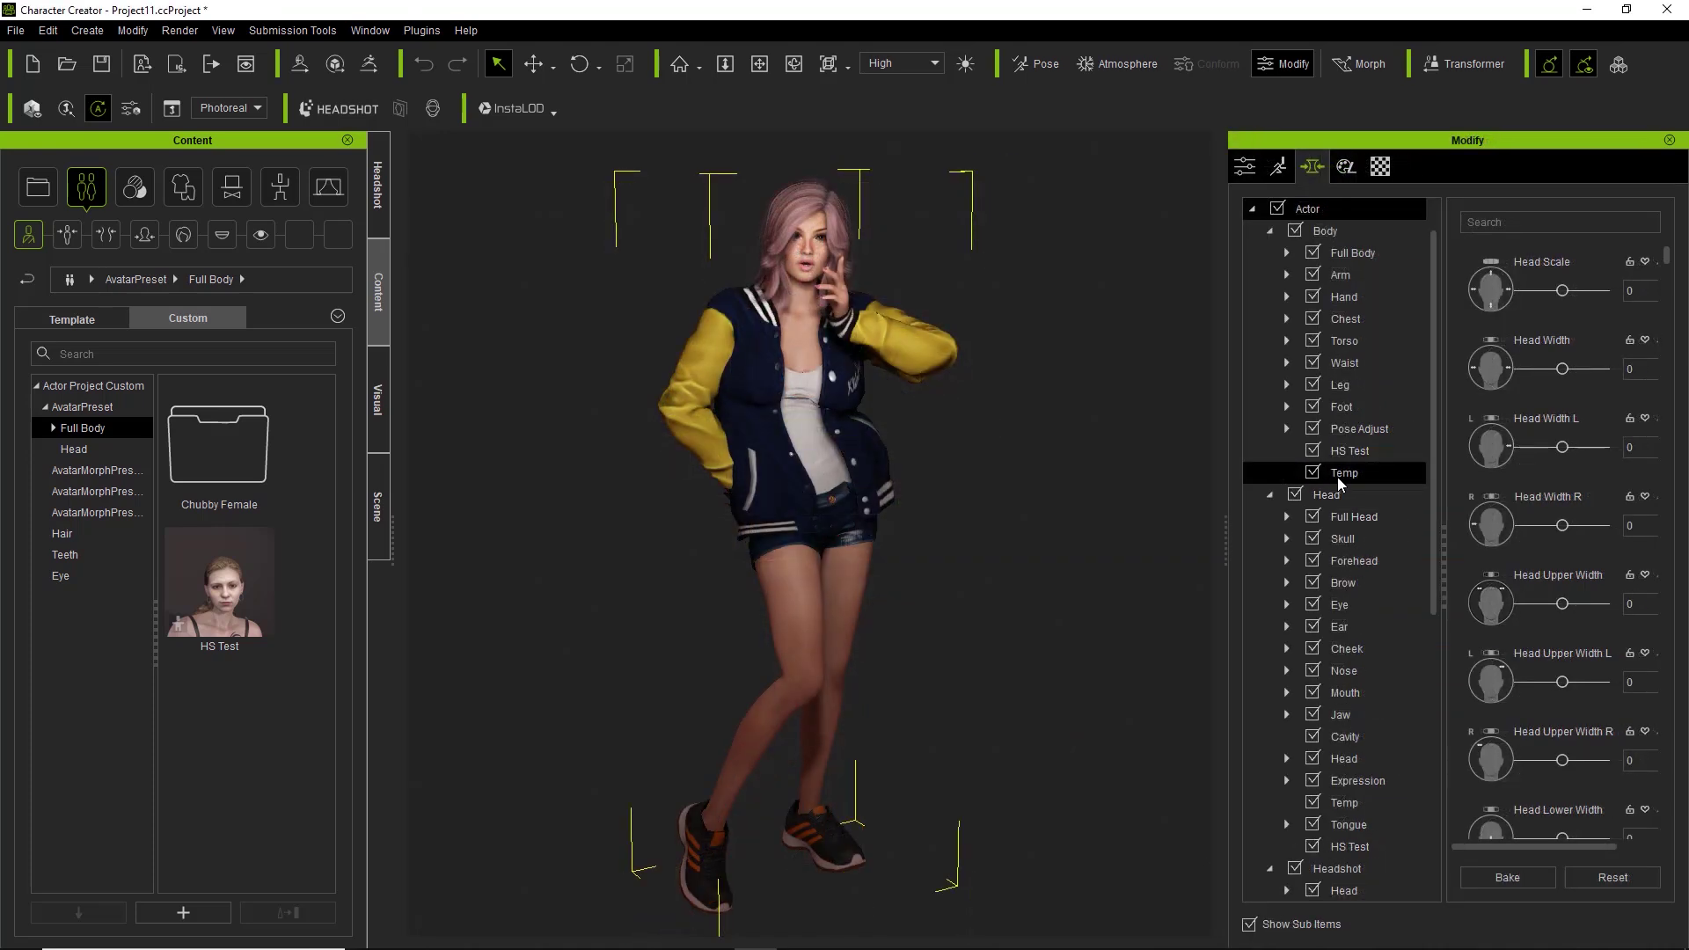
Step: Test the Female_Body morph in the Body group's Temp category by sweeping it to 0 and back up to 100
{"action": "left_click", "coordinate": [1337, 479]}
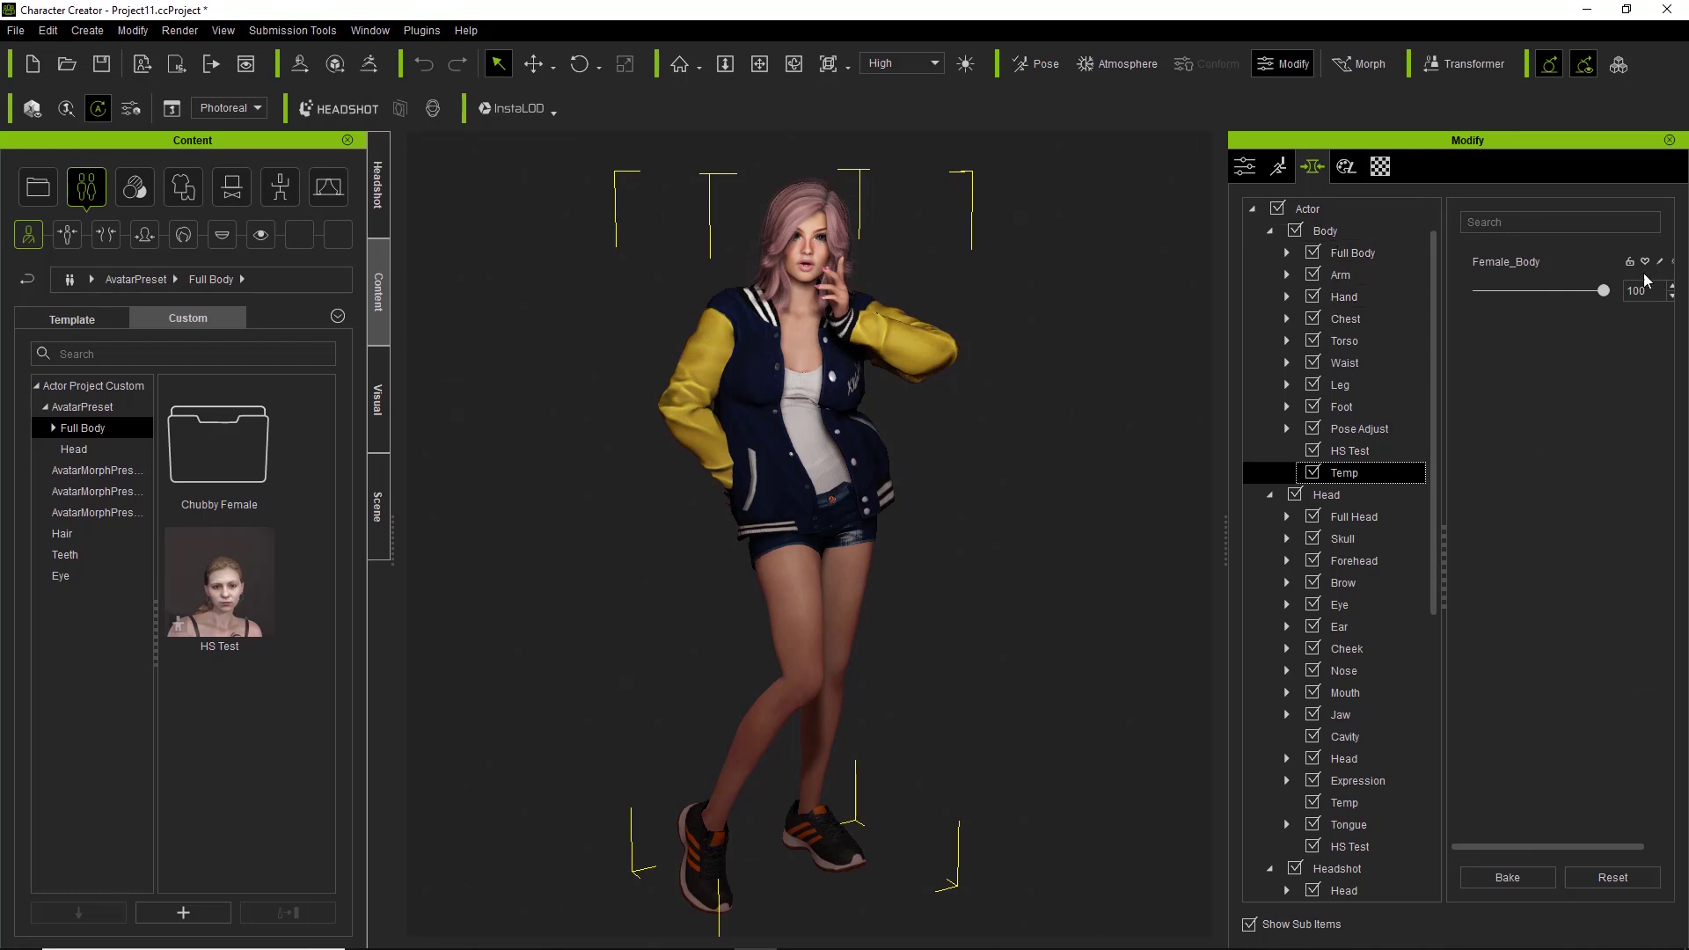
{"action": "left_click_drag", "start_coordinate": [1600, 293], "coordinate": [1422, 302]}
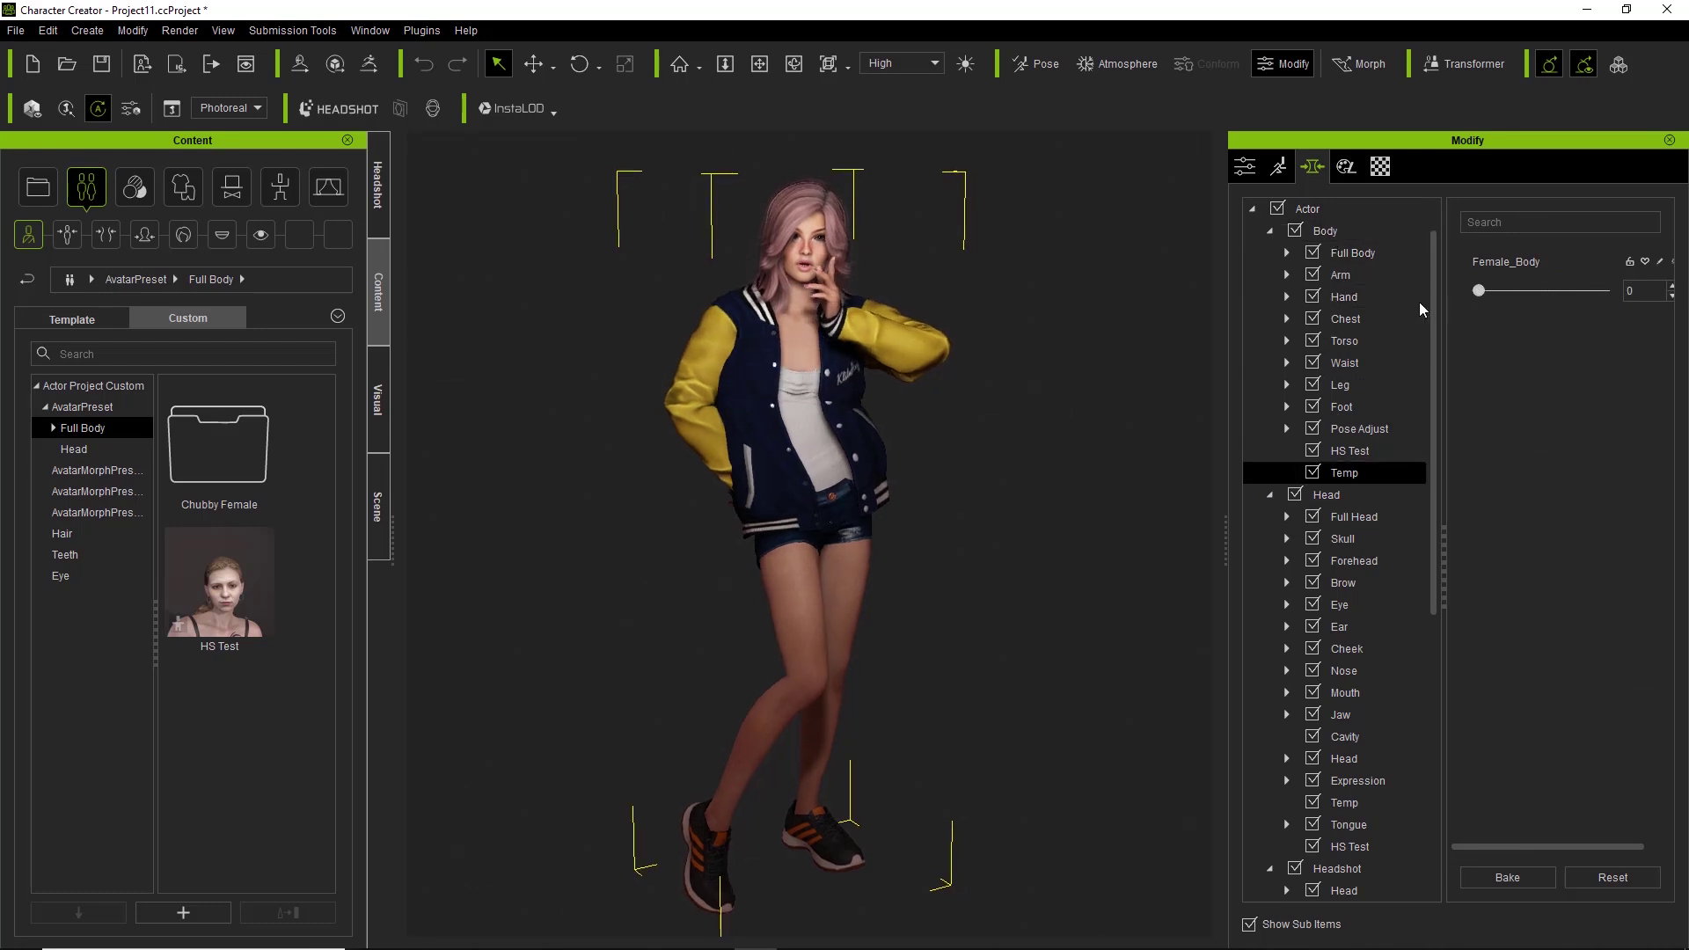
{"action": "left_click", "coordinate": [1520, 293]}
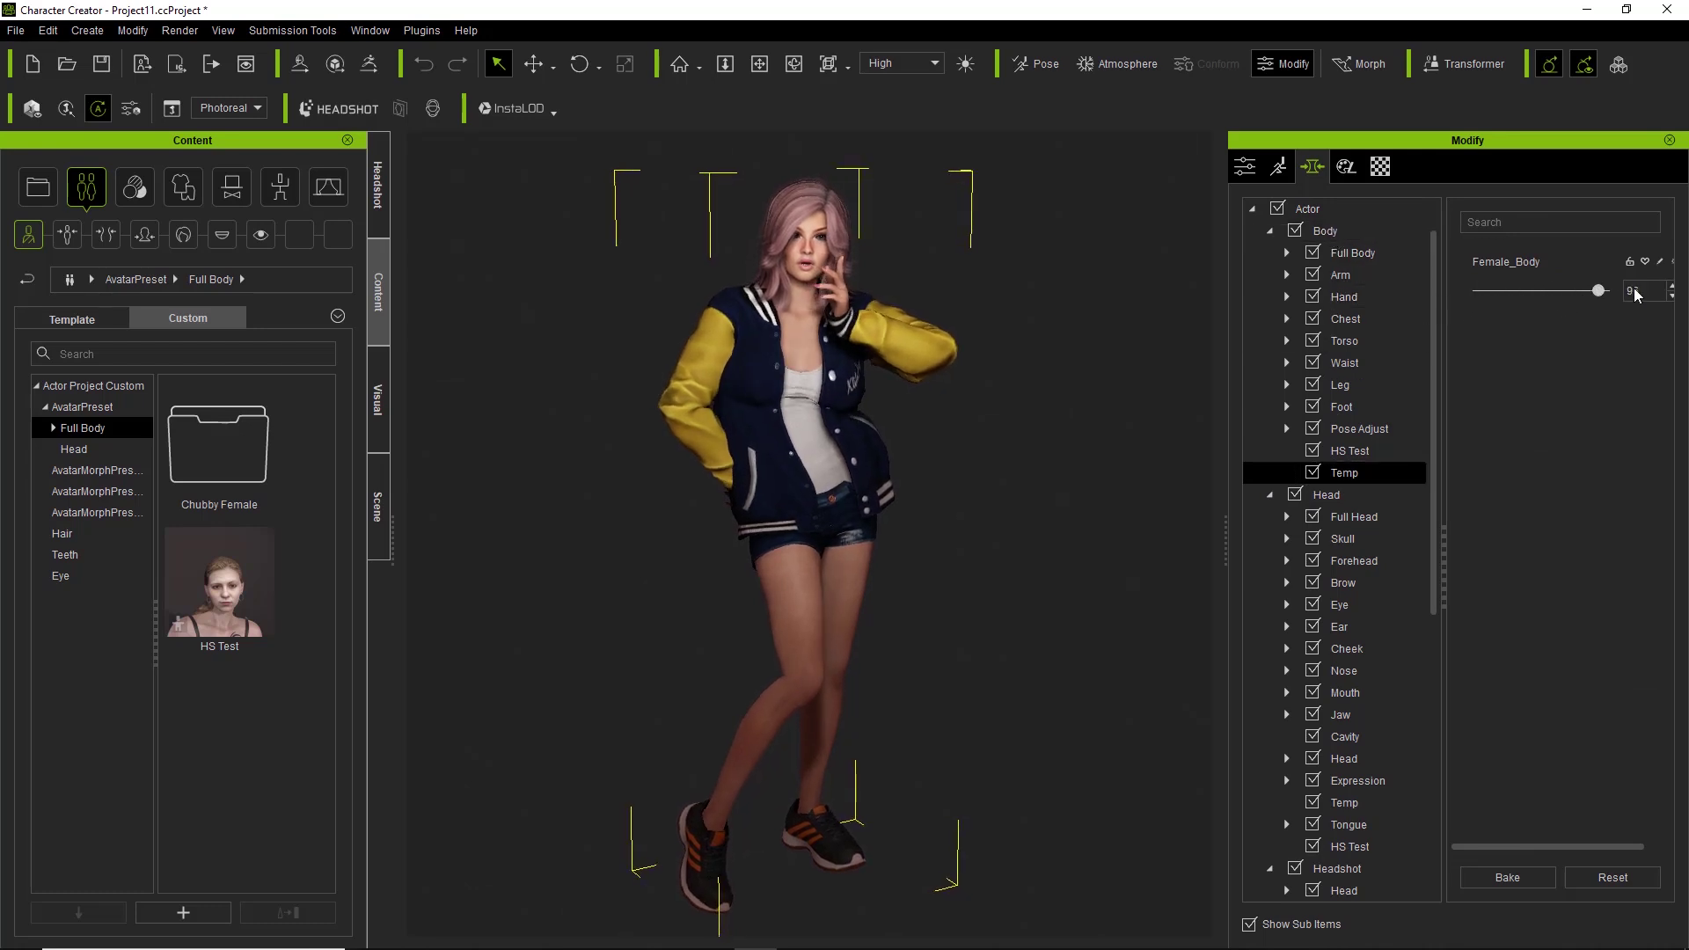
{"action": "left_click_drag", "start_coordinate": [1517, 291], "coordinate": [1643, 293]}
Step: Test the Female_Head morph in the Head group's Temp category between 0 and 100, watching the face up close
{"action": "left_click_drag", "start_coordinate": [1437, 362], "coordinate": [1431, 520]}
{"action": "left_click", "coordinate": [1343, 519]}
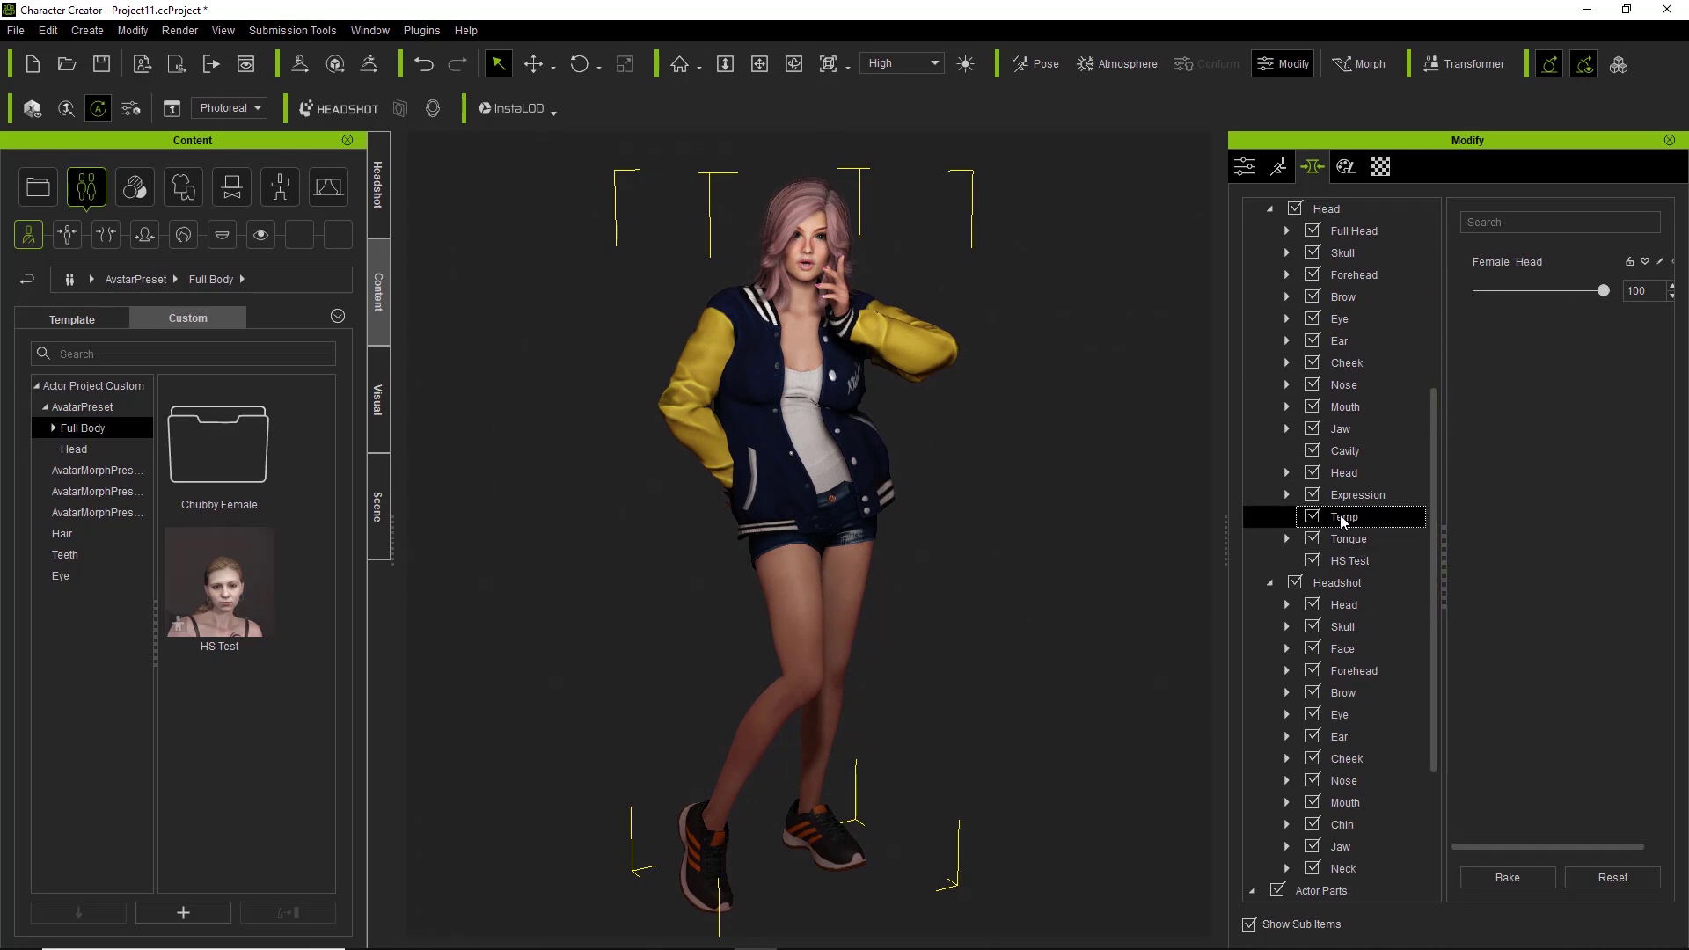
{"action": "left_click", "coordinate": [1600, 294]}
{"action": "left_click_drag", "start_coordinate": [1527, 300], "coordinate": [1659, 296]}
{"action": "scroll", "coordinate": [906, 331], "scroll_direction": "up", "scroll_amount": 5}
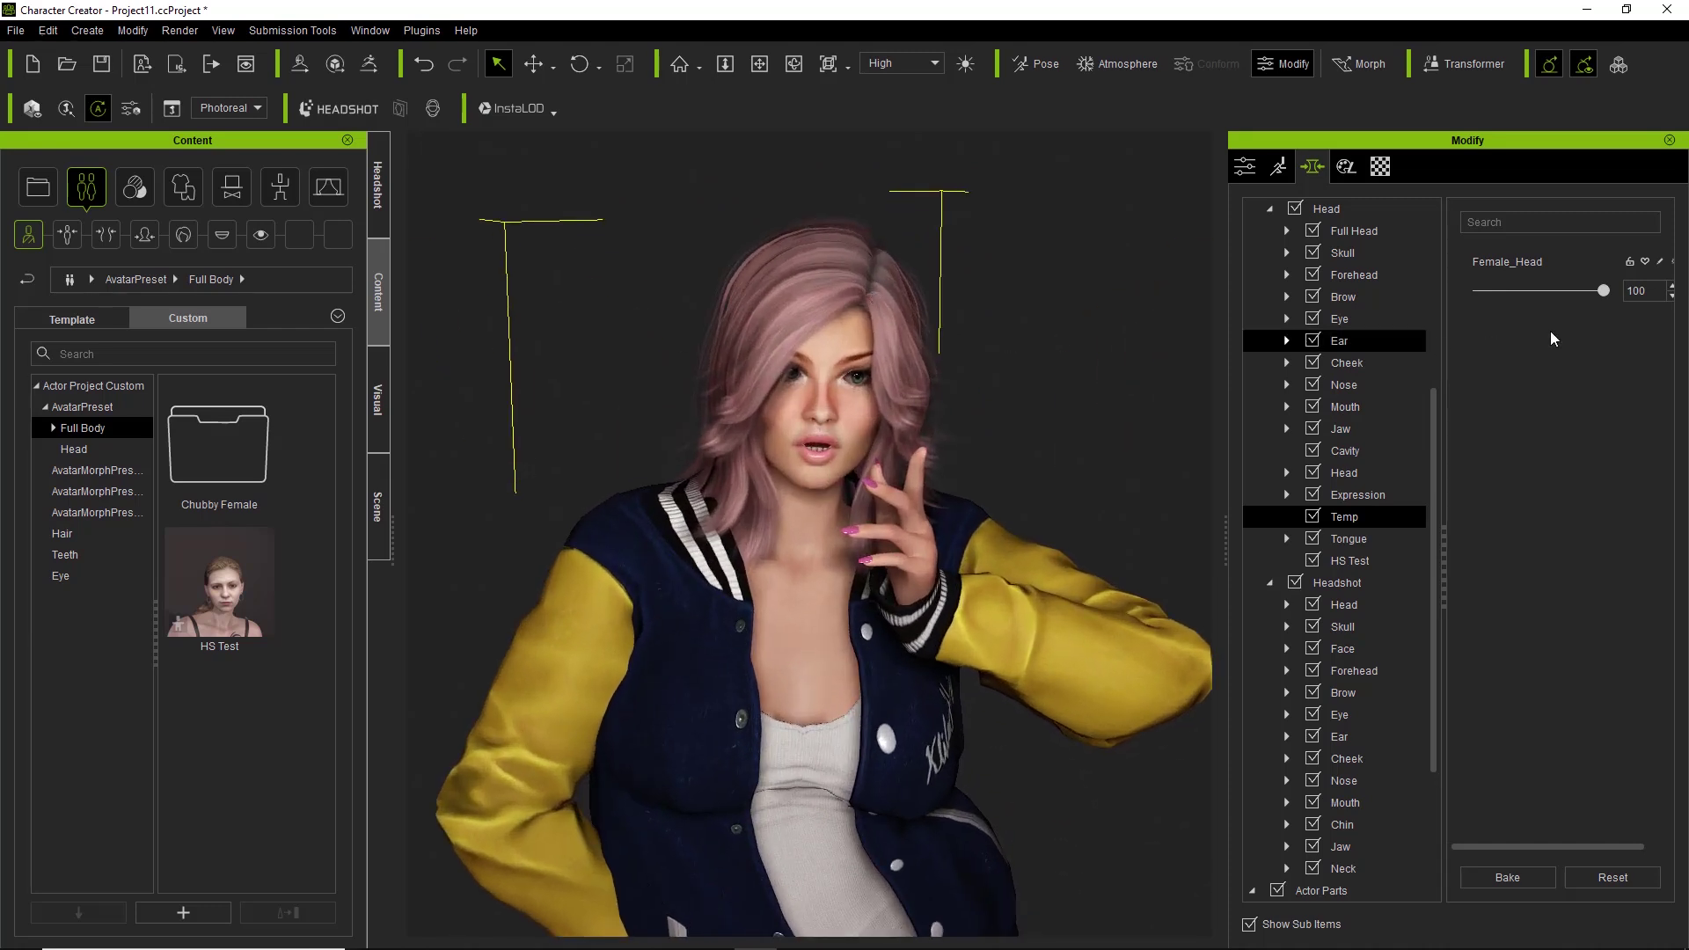
{"action": "left_click_drag", "start_coordinate": [1603, 290], "coordinate": [1404, 317]}
{"action": "left_click_drag", "start_coordinate": [1507, 309], "coordinate": [1652, 308]}
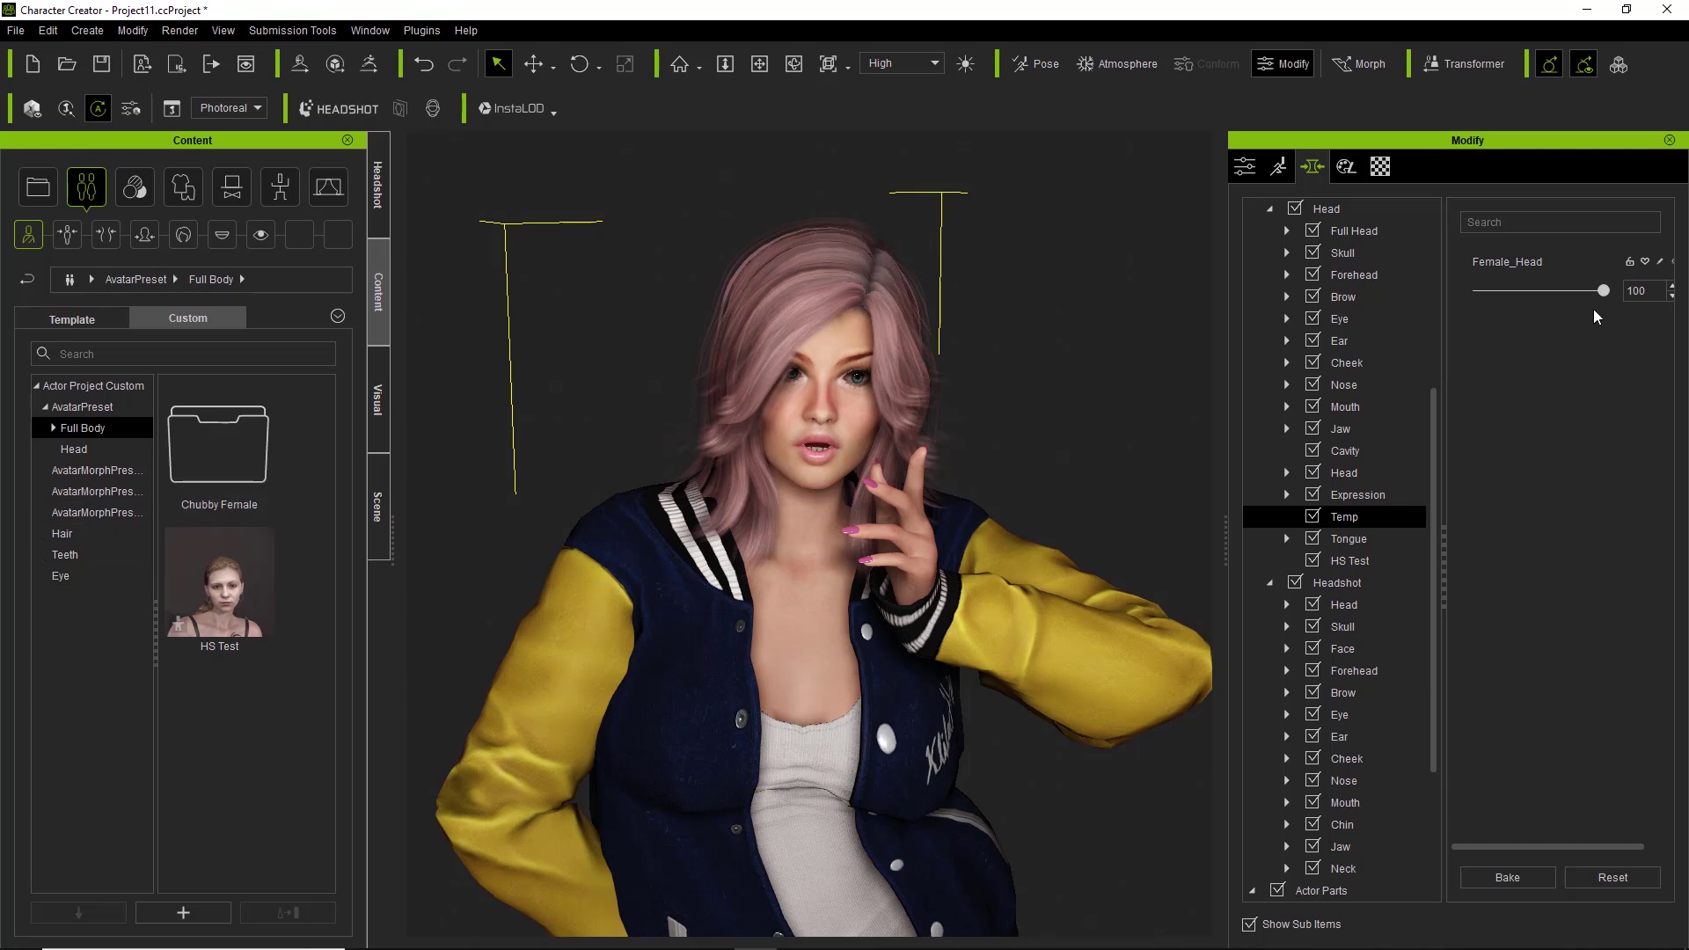
Step: Set the Female_Head morph to 0 and list only the currently used morphs
{"action": "left_click_drag", "start_coordinate": [1575, 292], "coordinate": [1423, 296]}
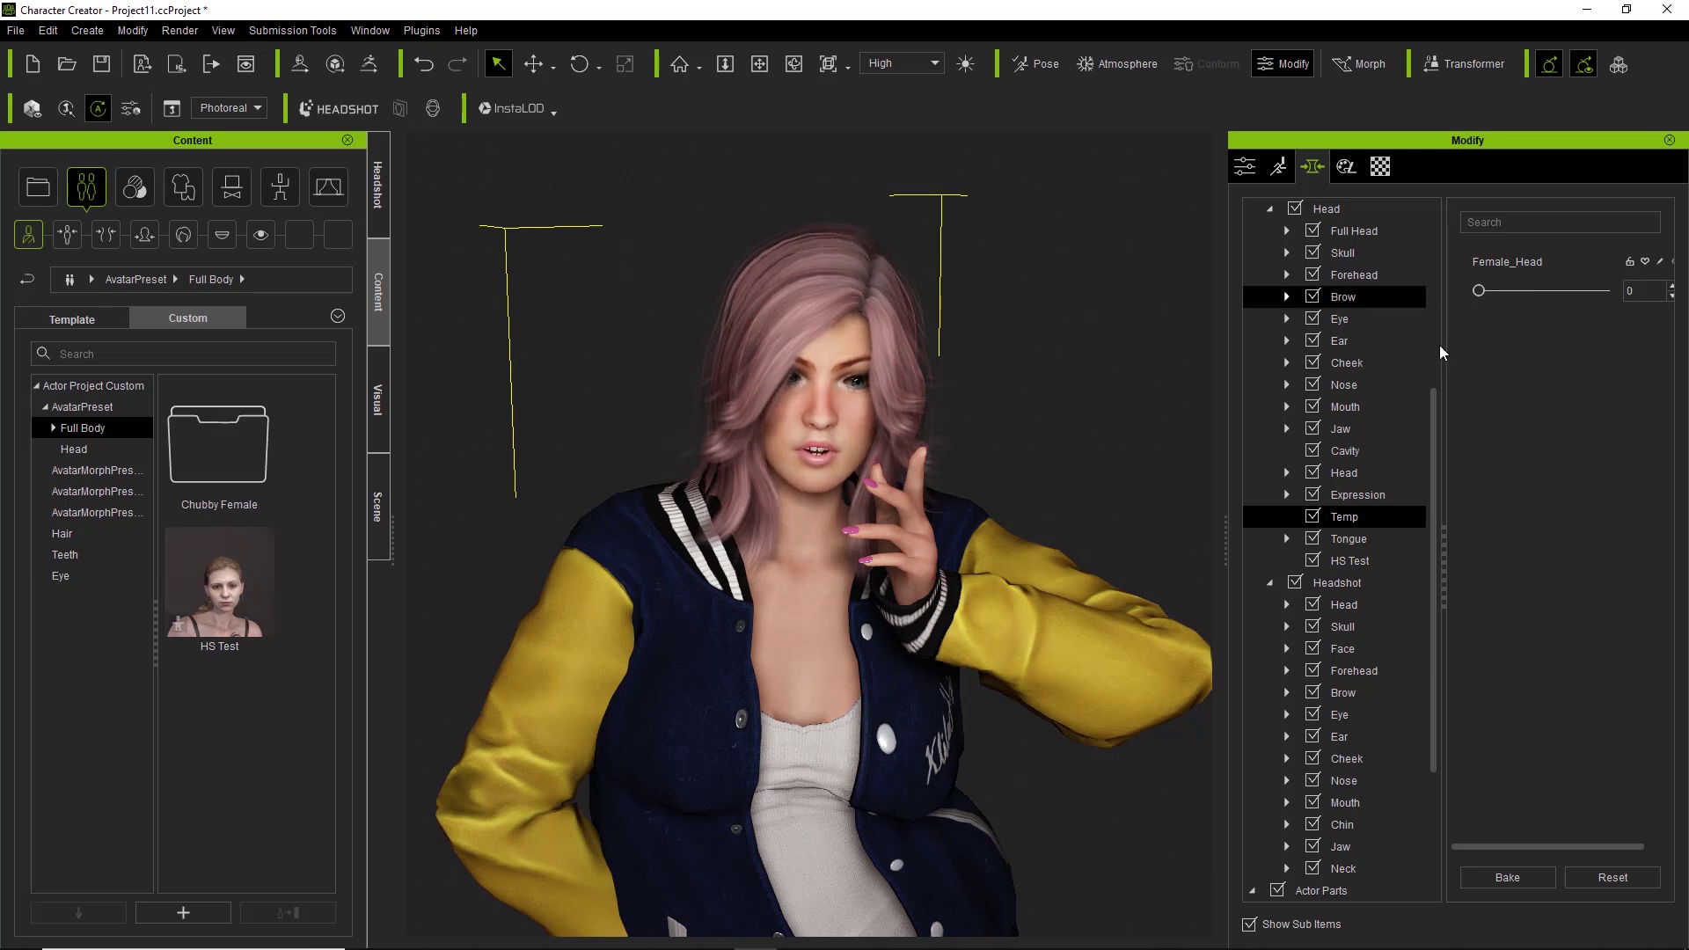
{"action": "left_click_drag", "start_coordinate": [1433, 434], "coordinate": [1438, 249]}
{"action": "left_click", "coordinate": [1343, 211]}
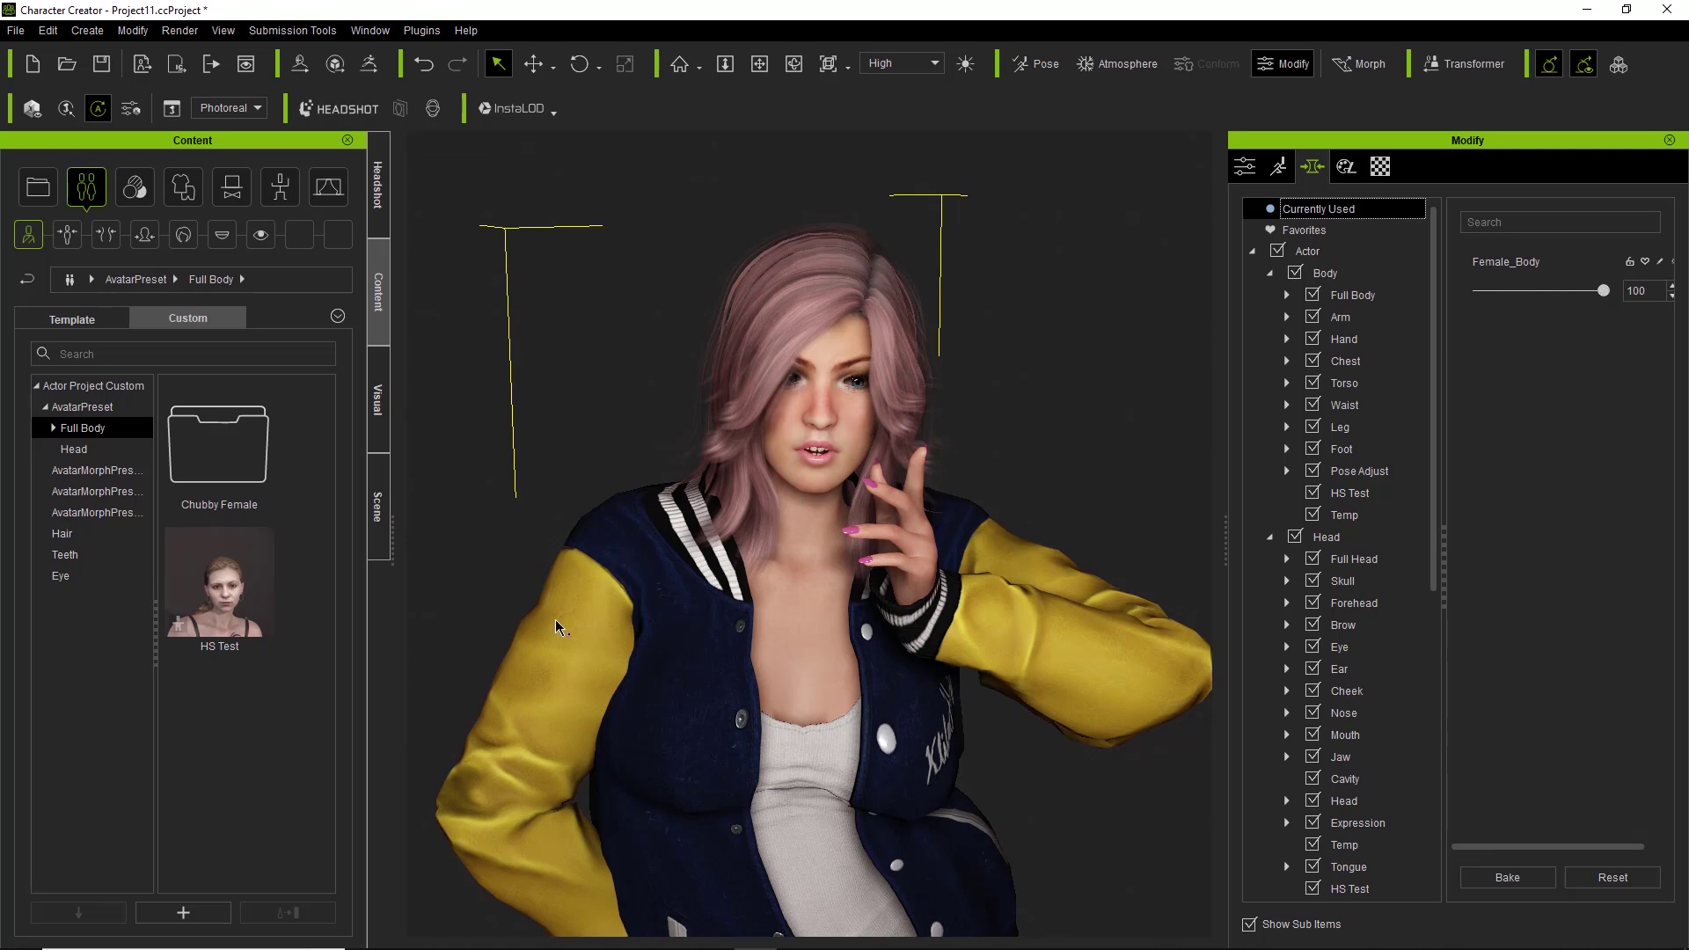
Step: Apply the custom HS Test head preset to the character with morph, texture and head color to body enabled
{"action": "left_click", "coordinate": [75, 450]}
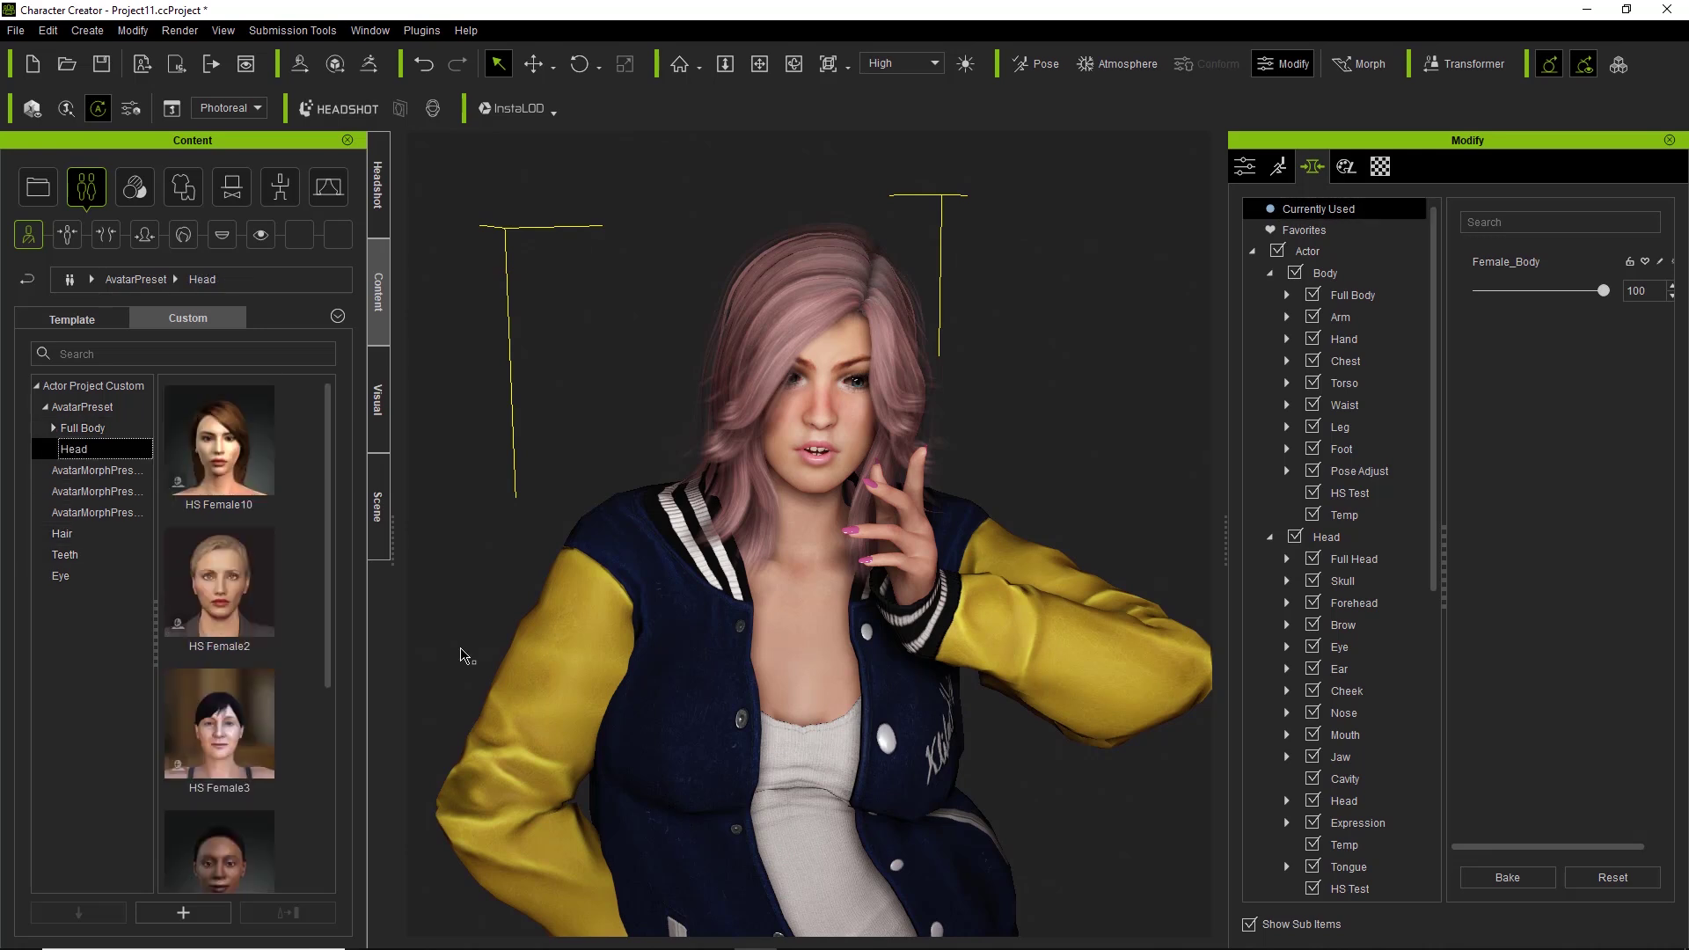
{"action": "left_click_drag", "start_coordinate": [329, 503], "coordinate": [303, 752]}
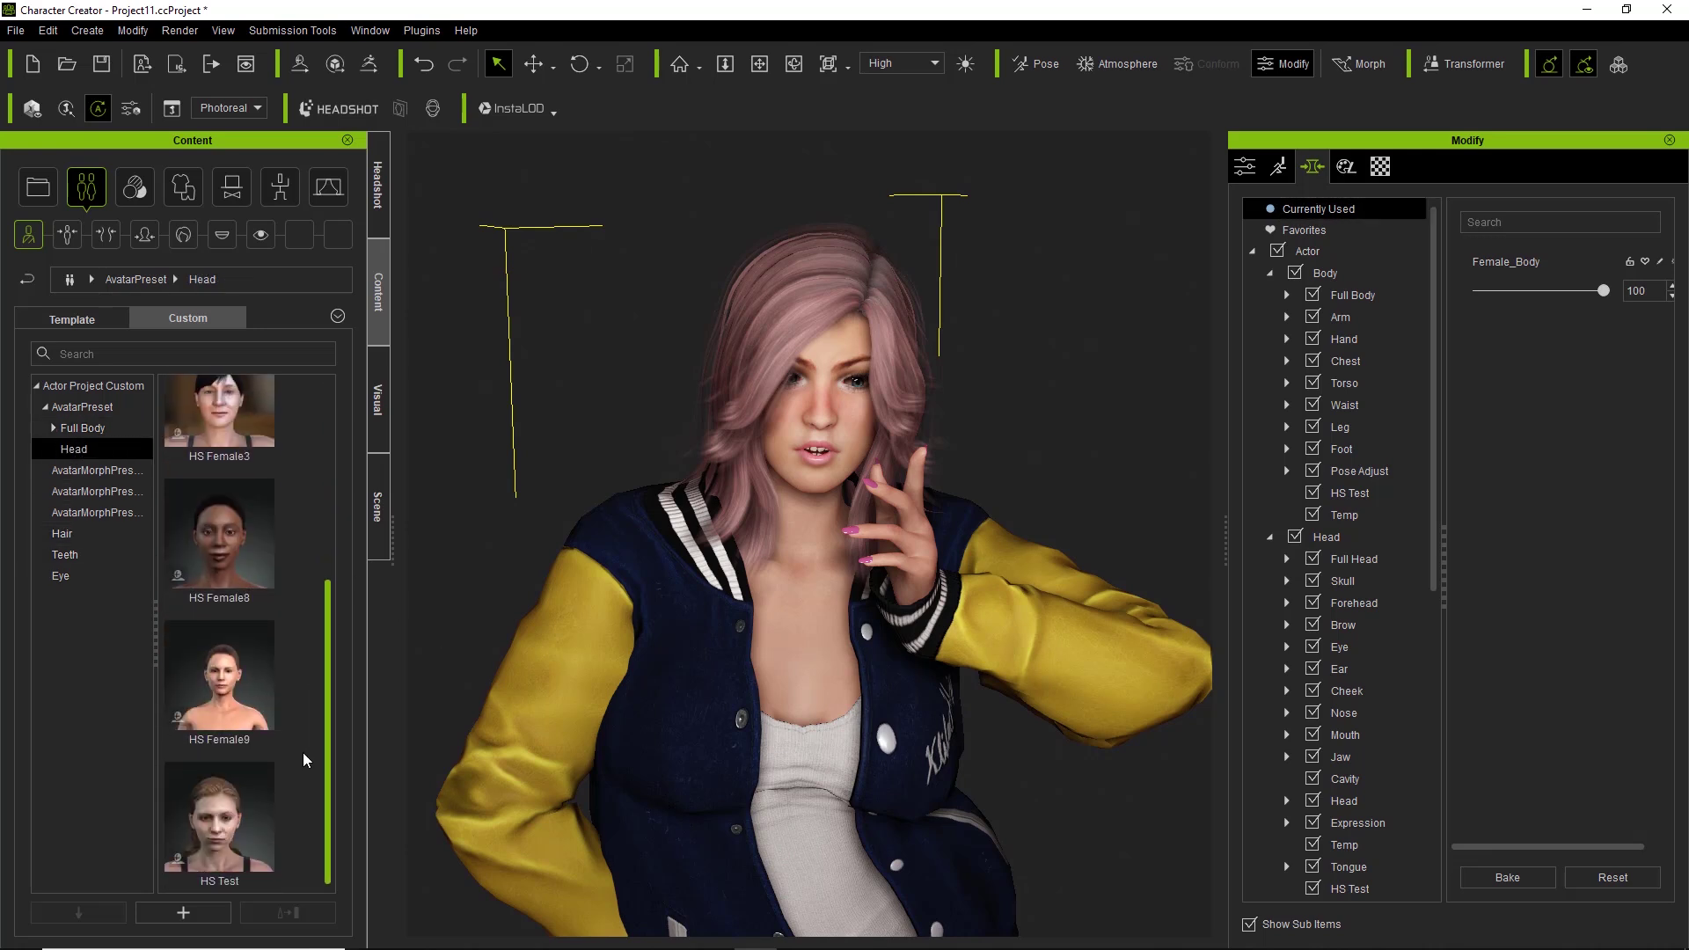
{"action": "double_click", "coordinate": [221, 832]}
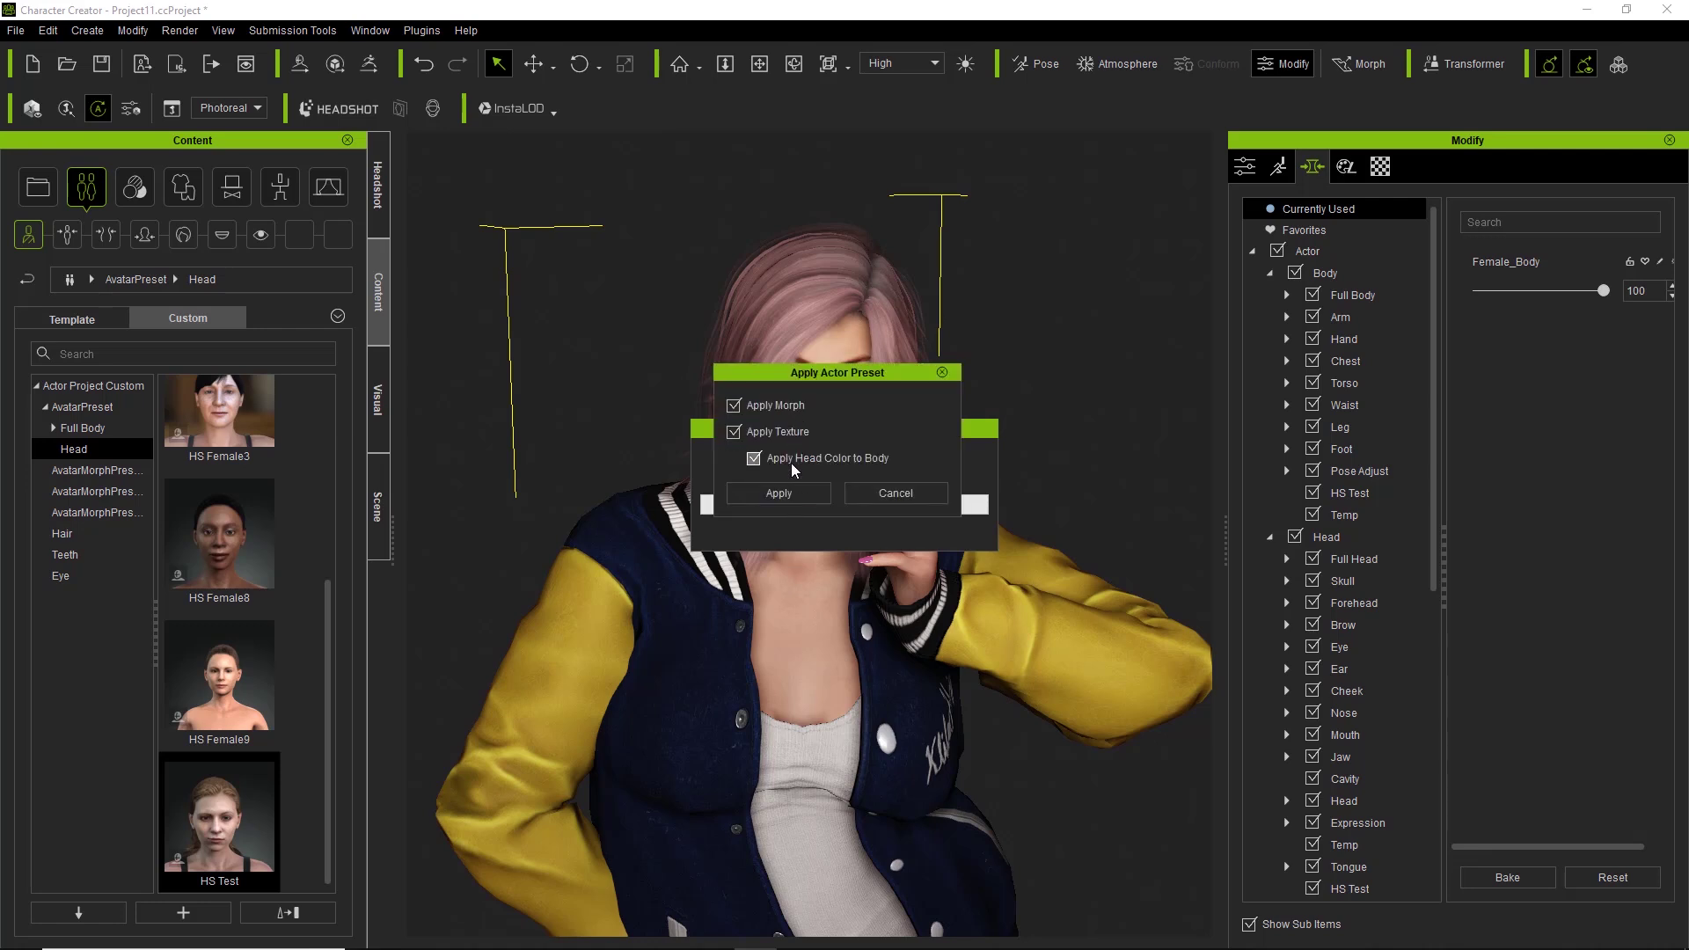
{"action": "left_click", "coordinate": [783, 492]}
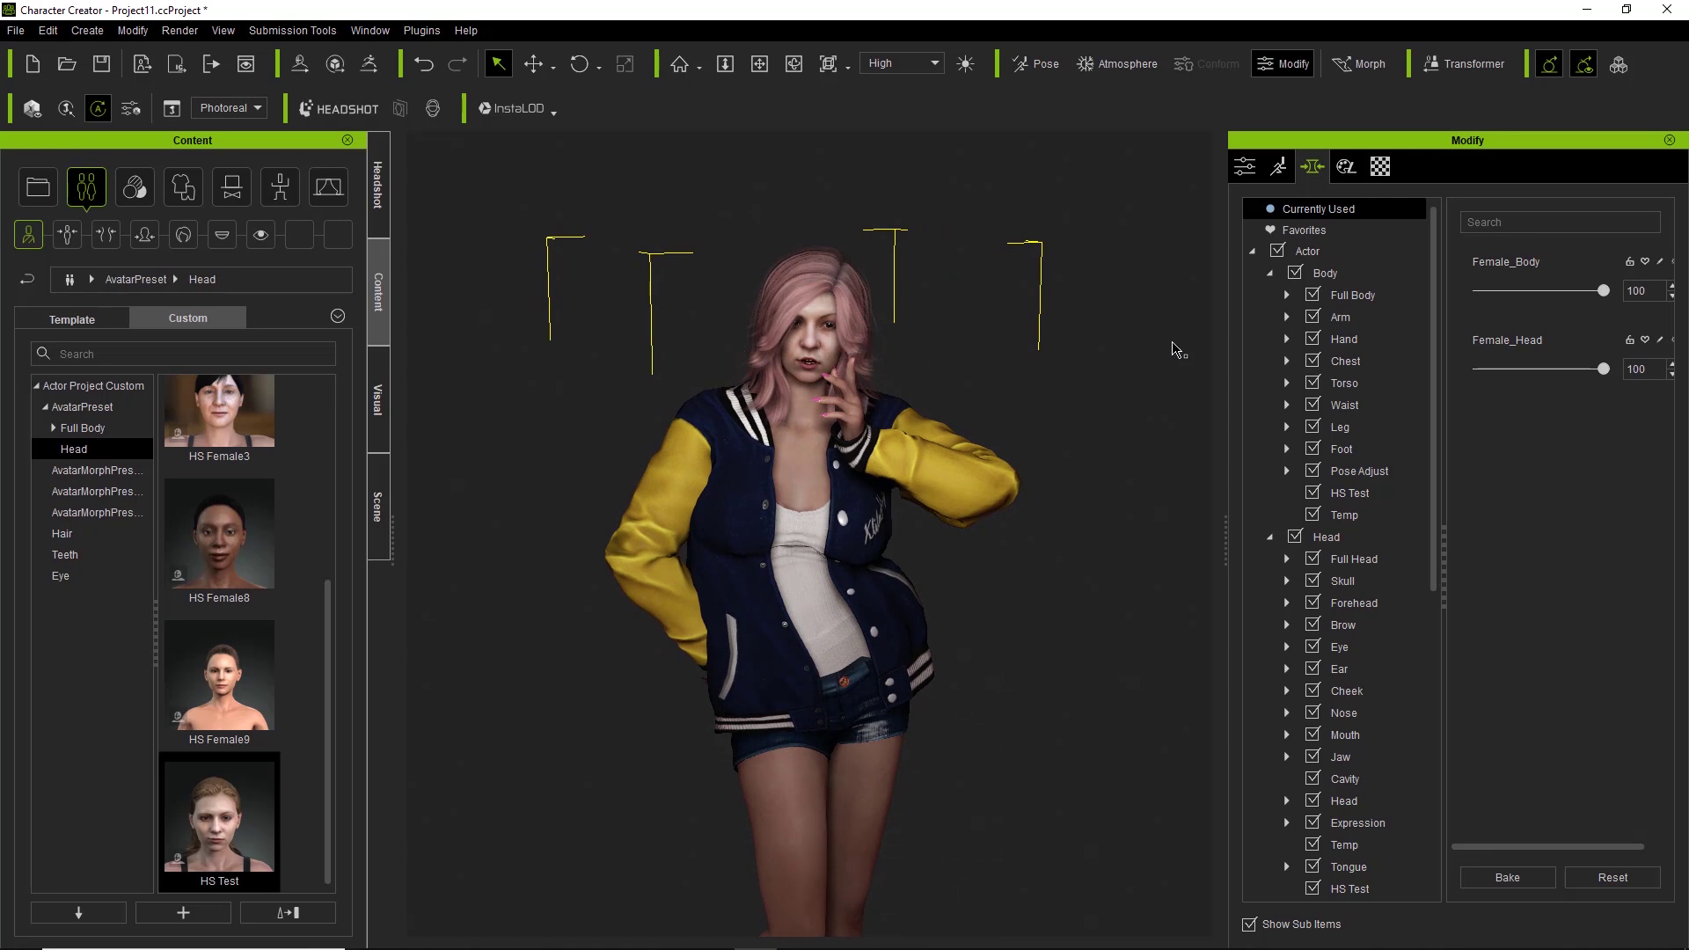
Step: Test the Female_Head morph among the currently used morphs by sweeping it to 0 and back to 100
{"action": "left_click", "coordinate": [1368, 211]}
{"action": "left_click_drag", "start_coordinate": [1603, 370], "coordinate": [1414, 376]}
{"action": "left_click_drag", "start_coordinate": [1573, 378], "coordinate": [1685, 374]}
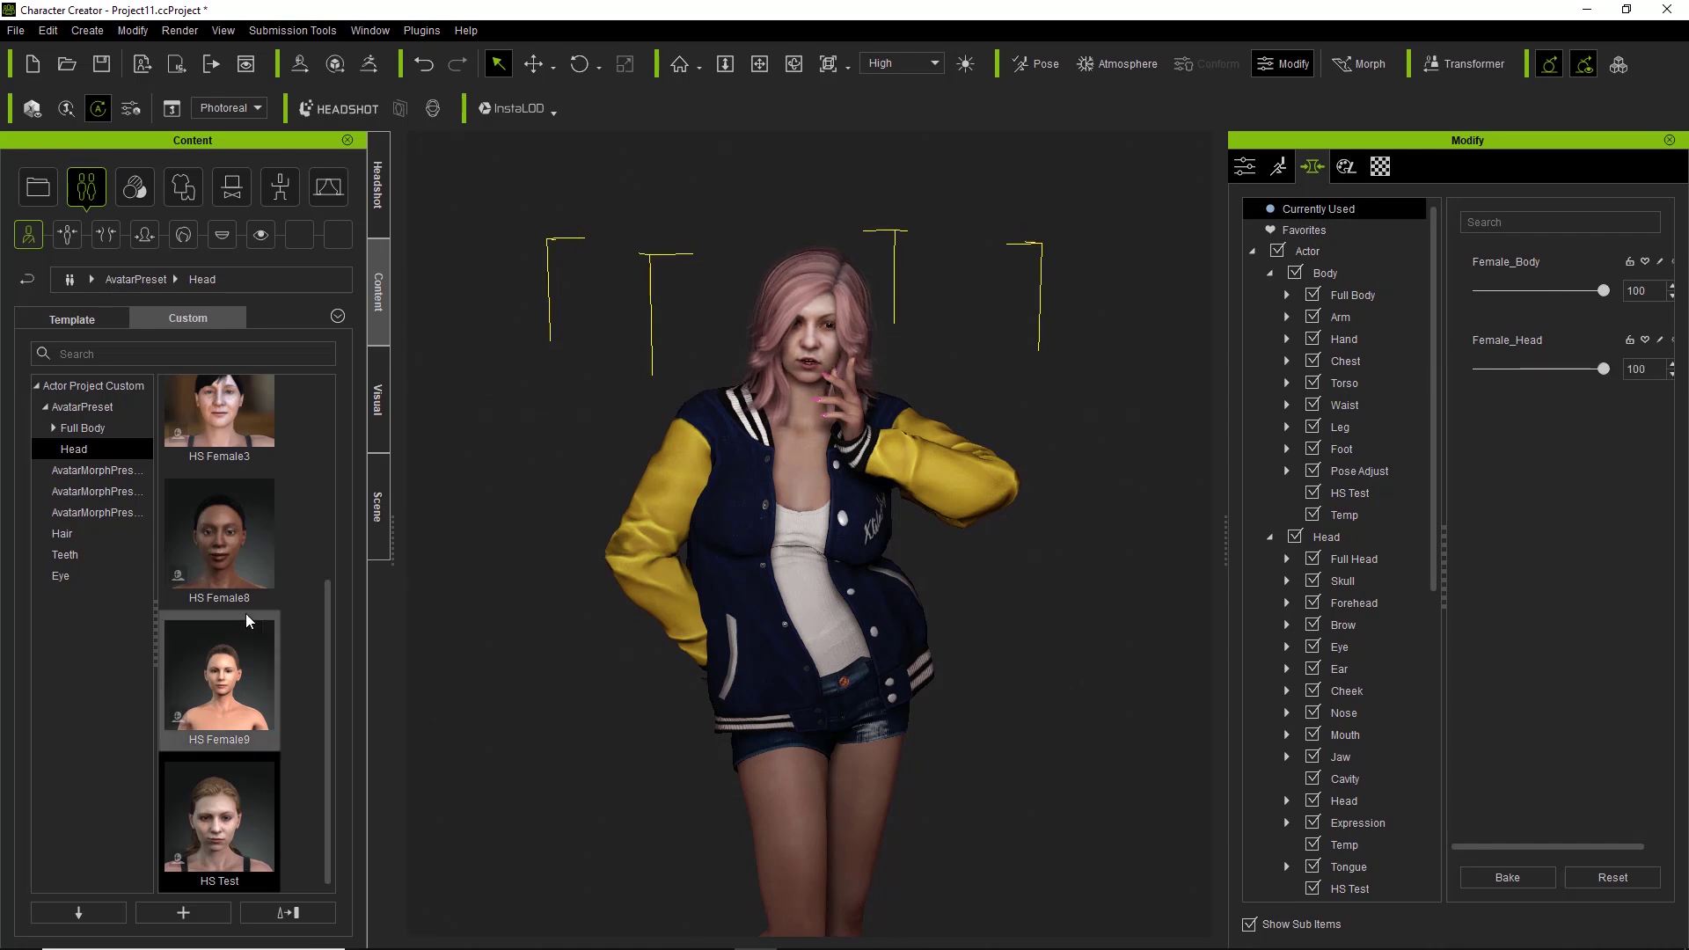
Step: Apply the custom HS Test hair to the character and check the whole figure from the front
{"action": "left_click", "coordinate": [102, 531]}
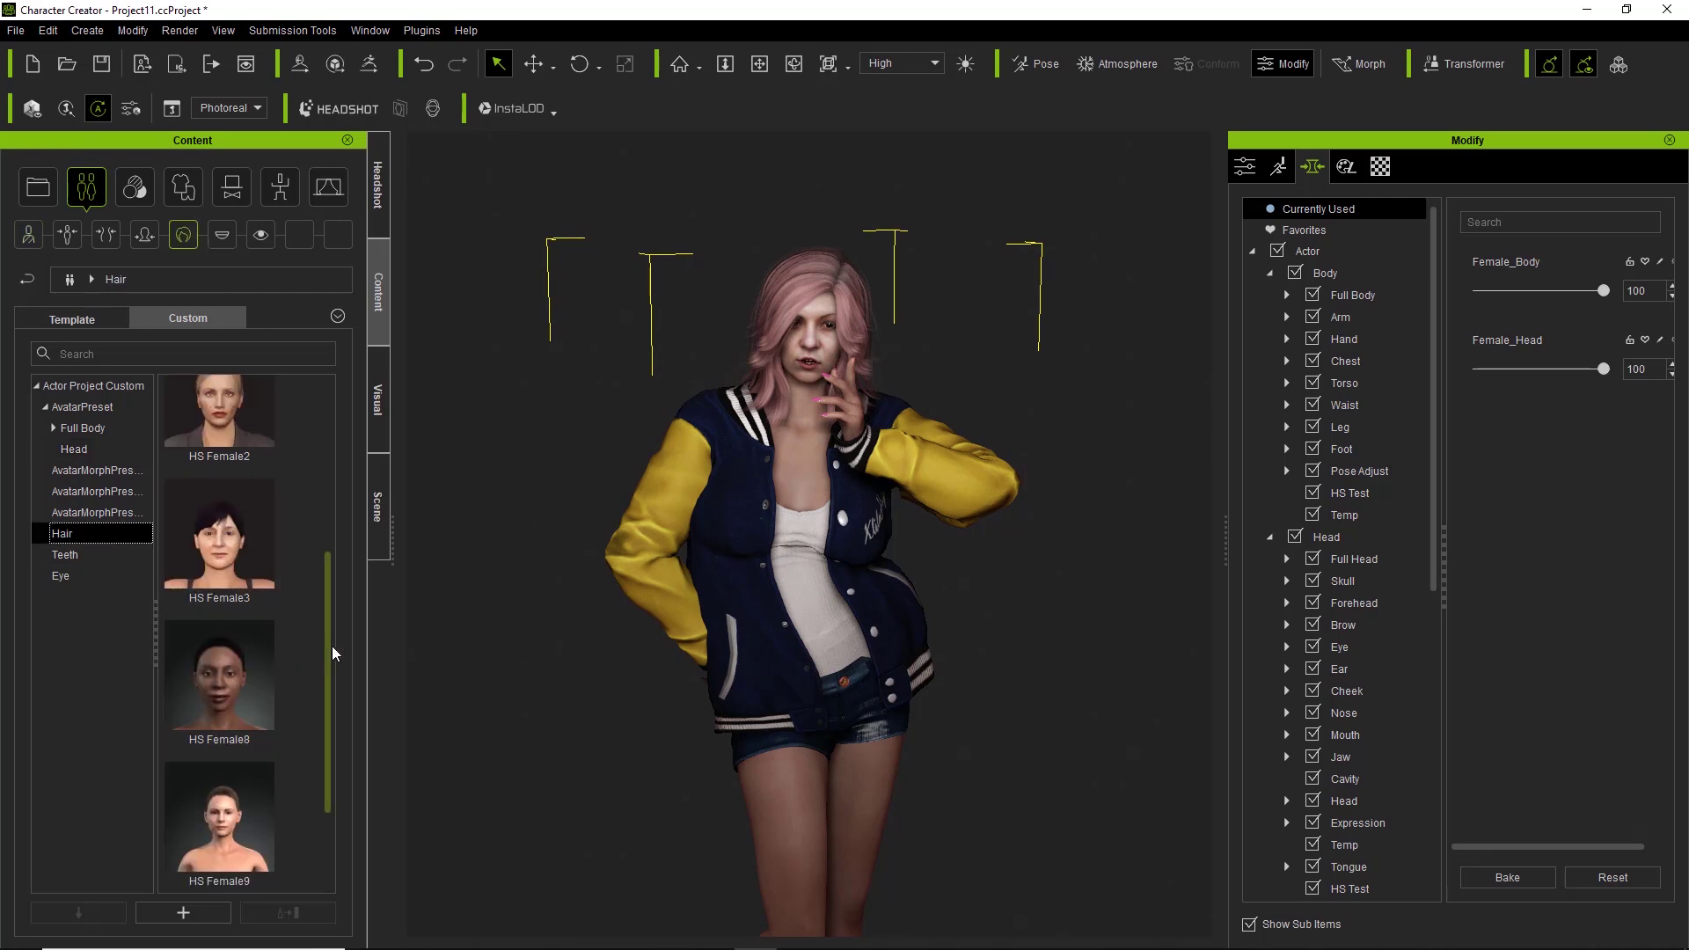
{"action": "left_click_drag", "start_coordinate": [331, 656], "coordinate": [330, 767]}
{"action": "double_click", "coordinate": [213, 823]}
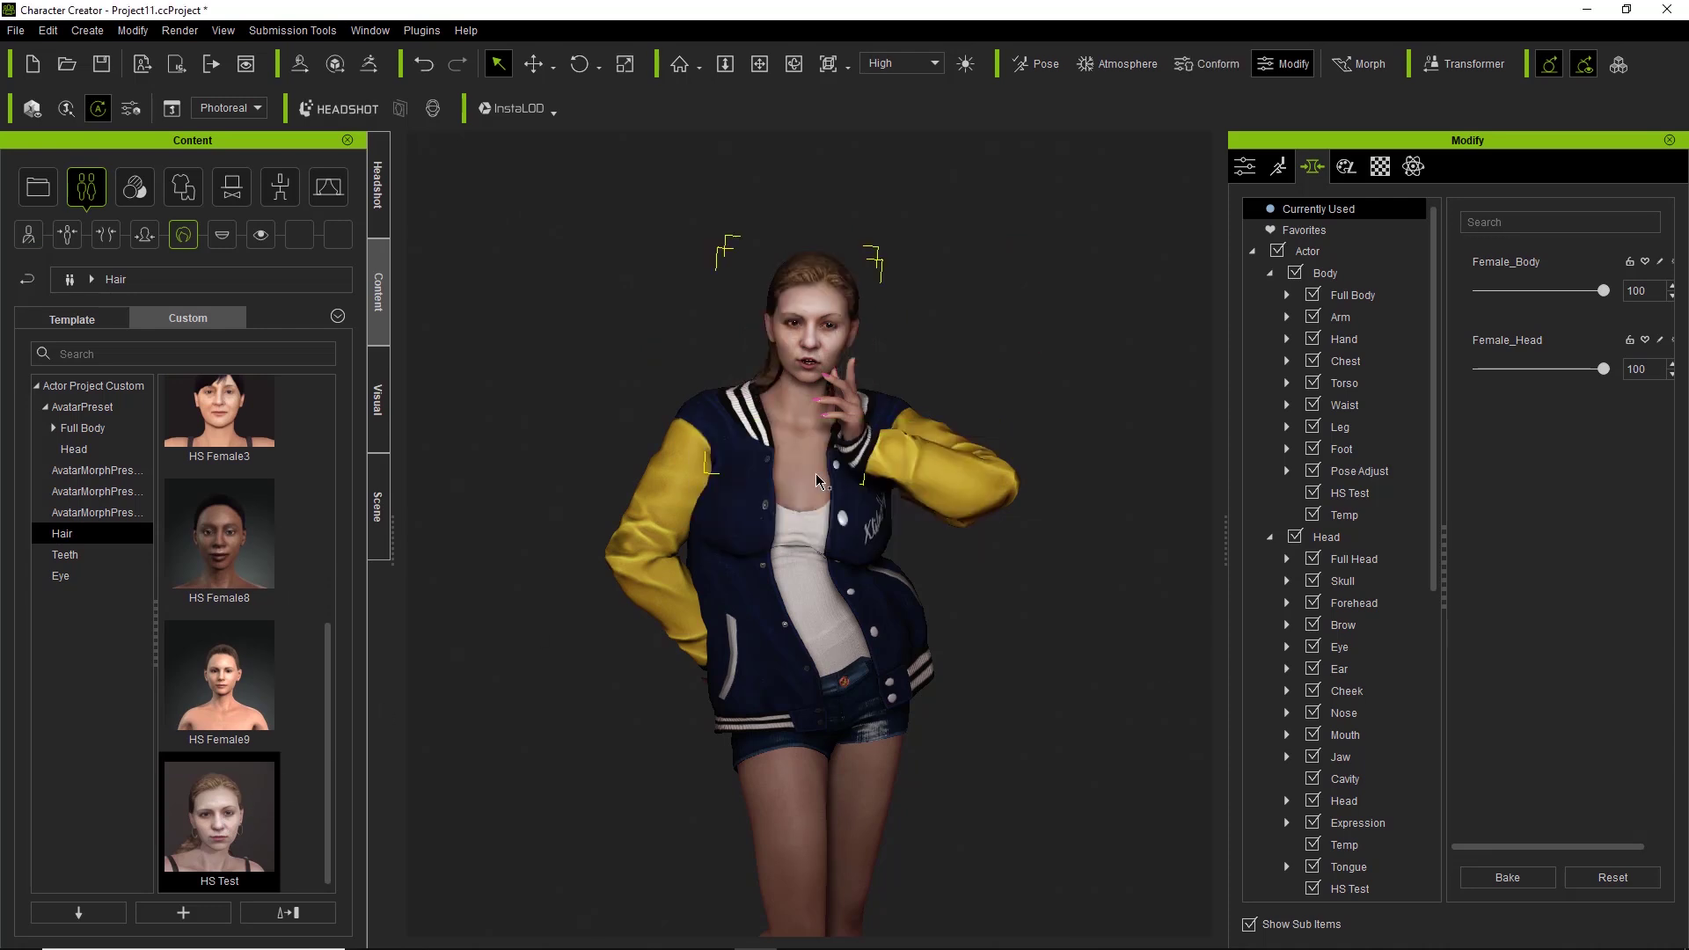
{"action": "left_click_drag", "start_coordinate": [664, 567], "coordinate": [814, 562], "text": "alt"}
{"action": "middle_click_drag", "start_coordinate": [818, 633], "coordinate": [825, 570], "text": "alt"}
{"action": "scroll", "coordinate": [824, 570], "scroll_direction": "down", "scroll_amount": 2}
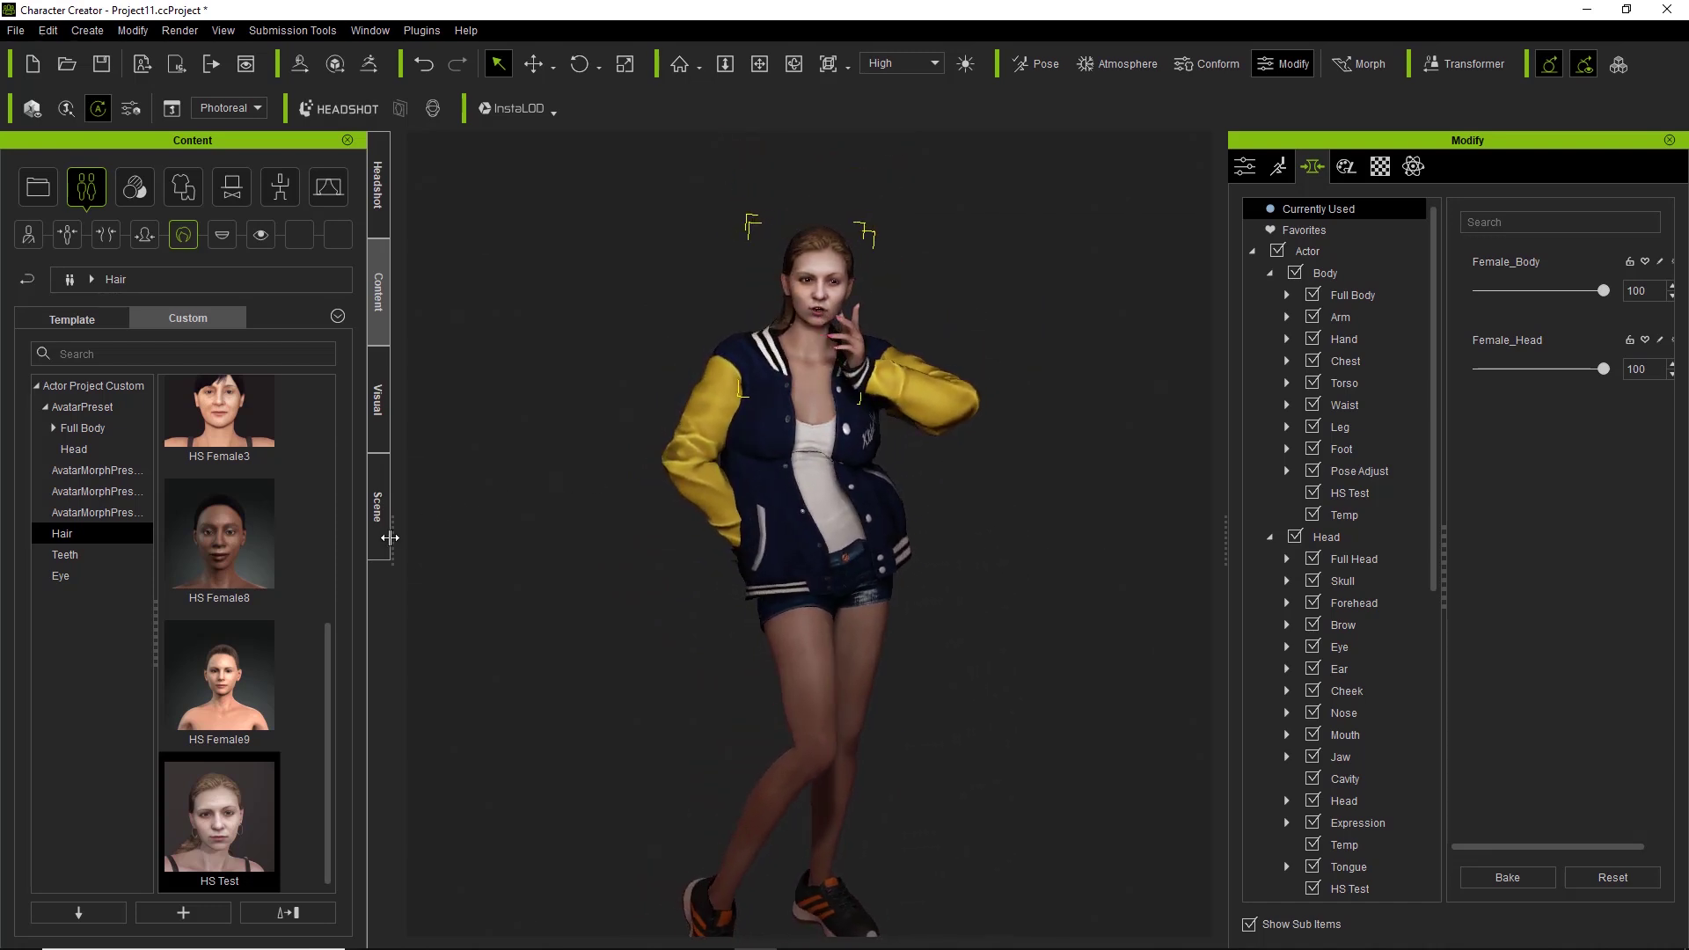
Step: Apply the HS Female10 head preset with morph, texture and head color to body, plus the matching HS Female10 hair
{"action": "left_click_drag", "start_coordinate": [322, 698], "coordinate": [326, 462]}
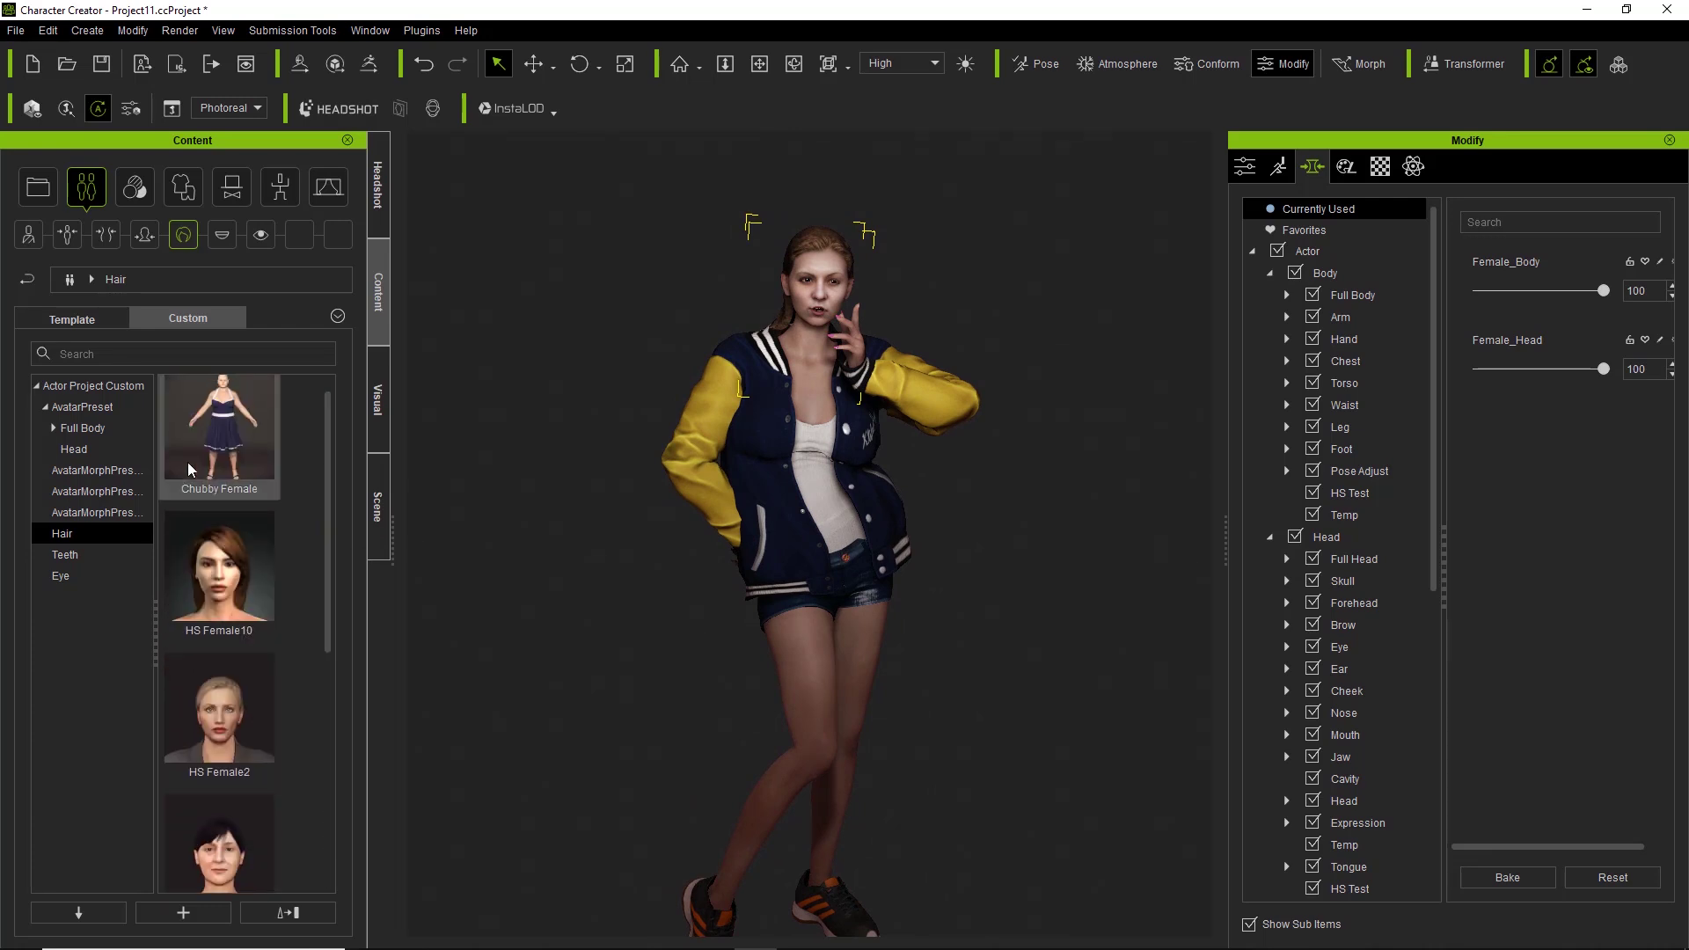
{"action": "left_click", "coordinate": [85, 449]}
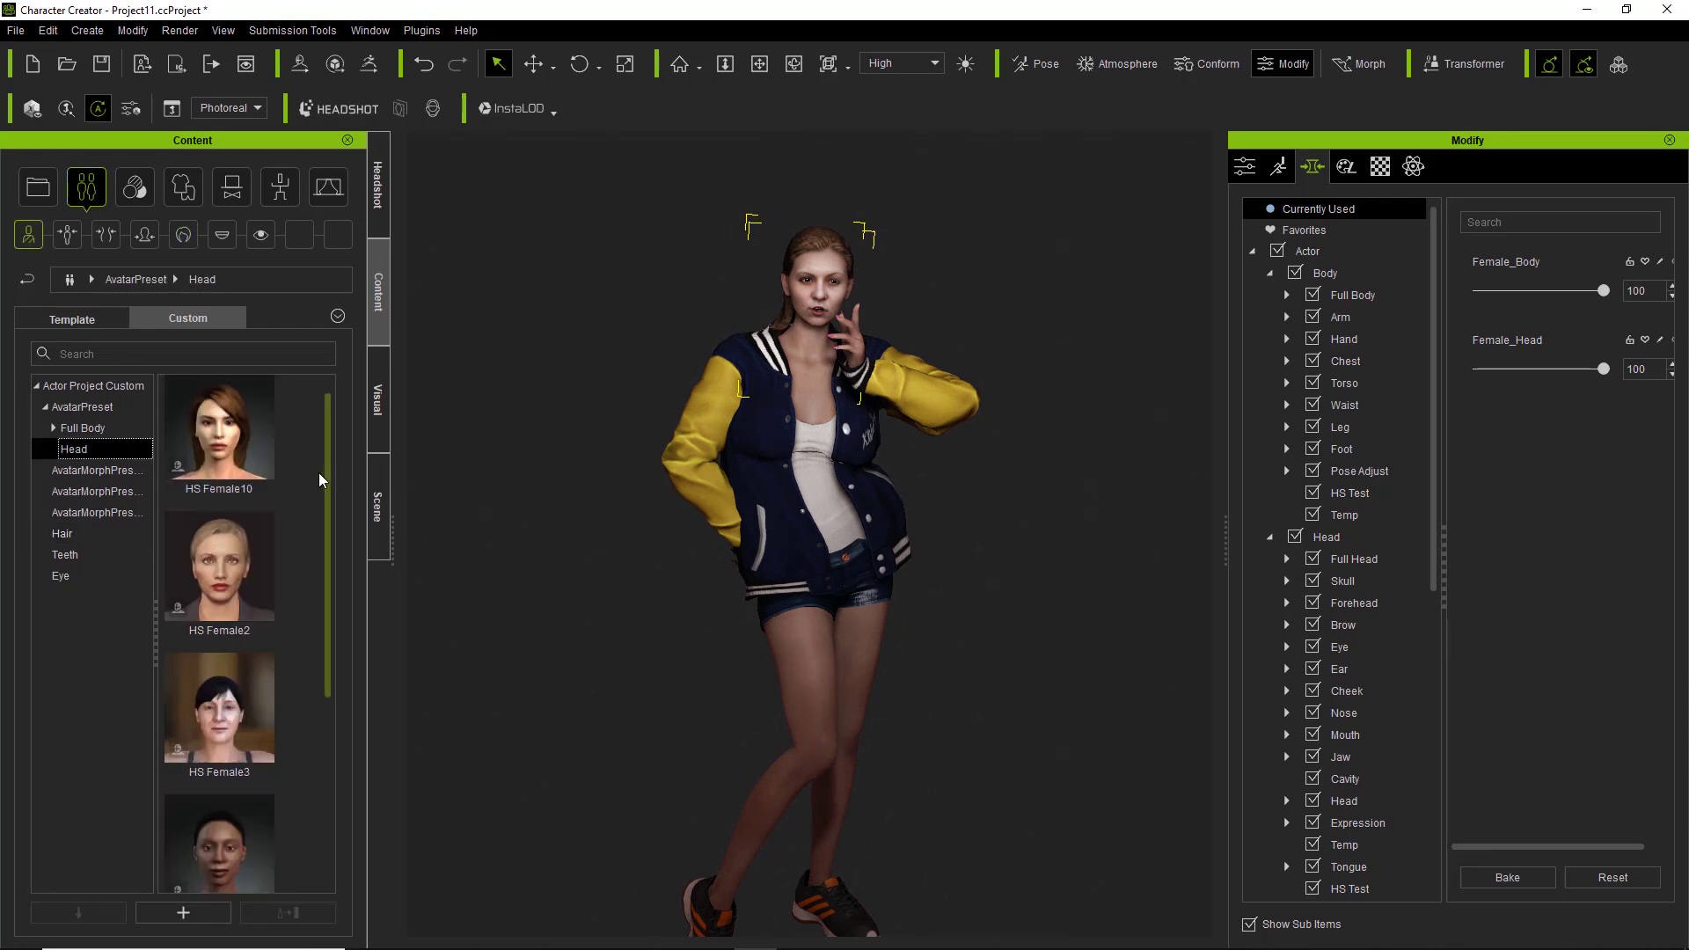
{"action": "double_click", "coordinate": [245, 439]}
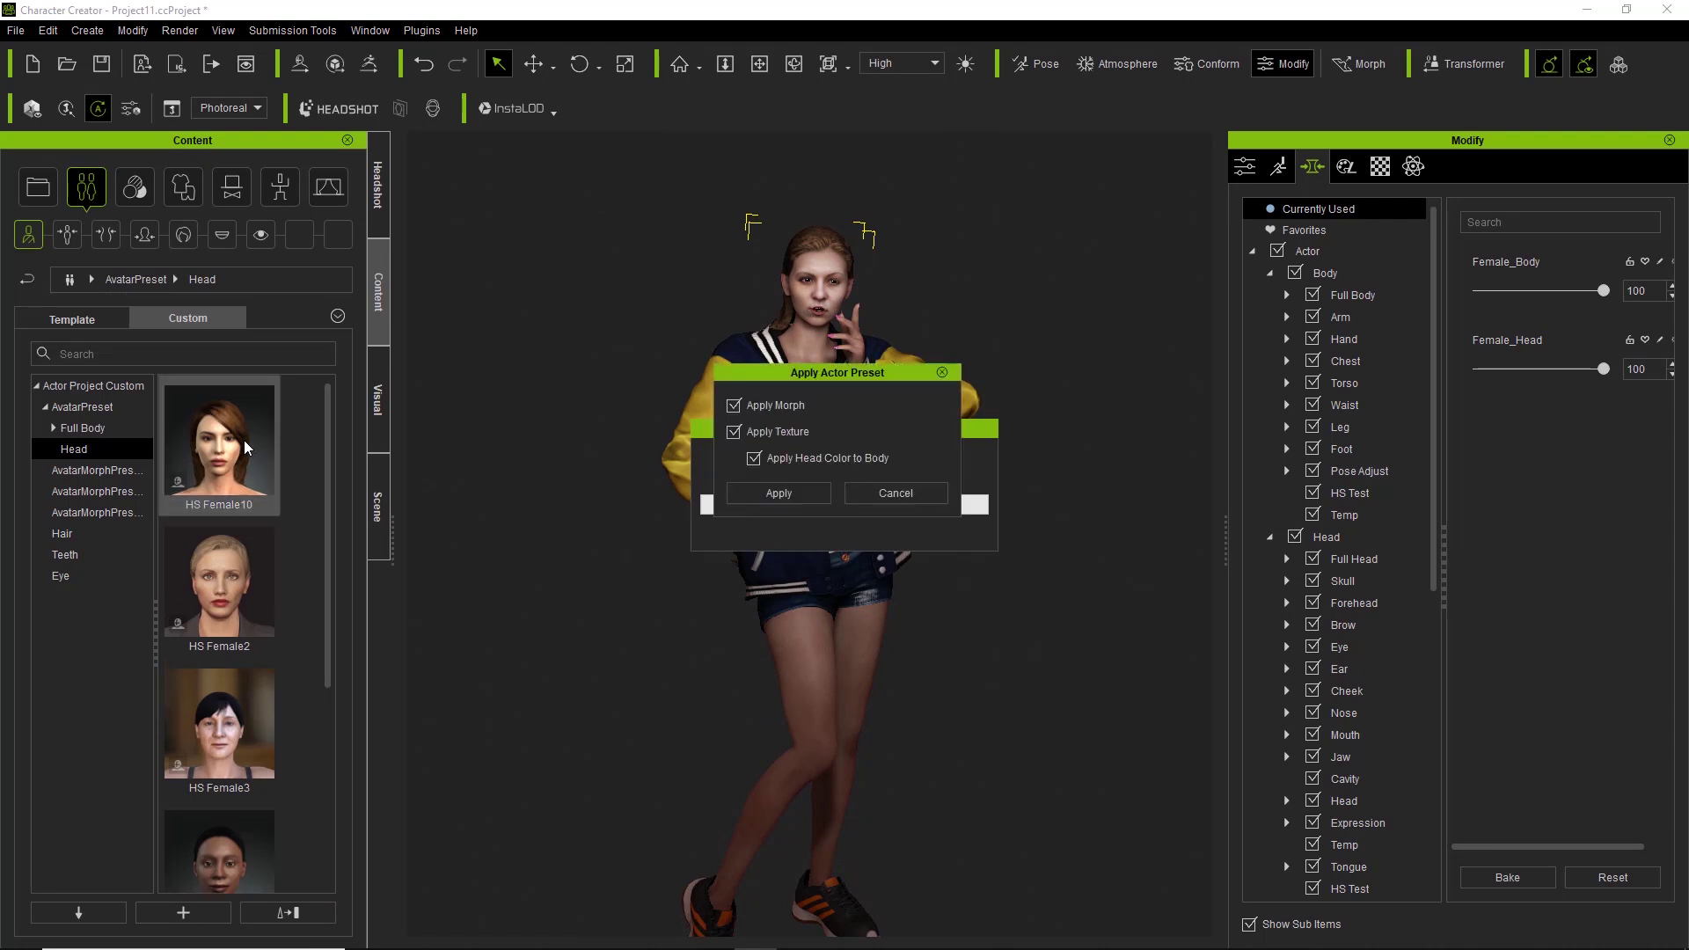
{"action": "left_click", "coordinate": [802, 489]}
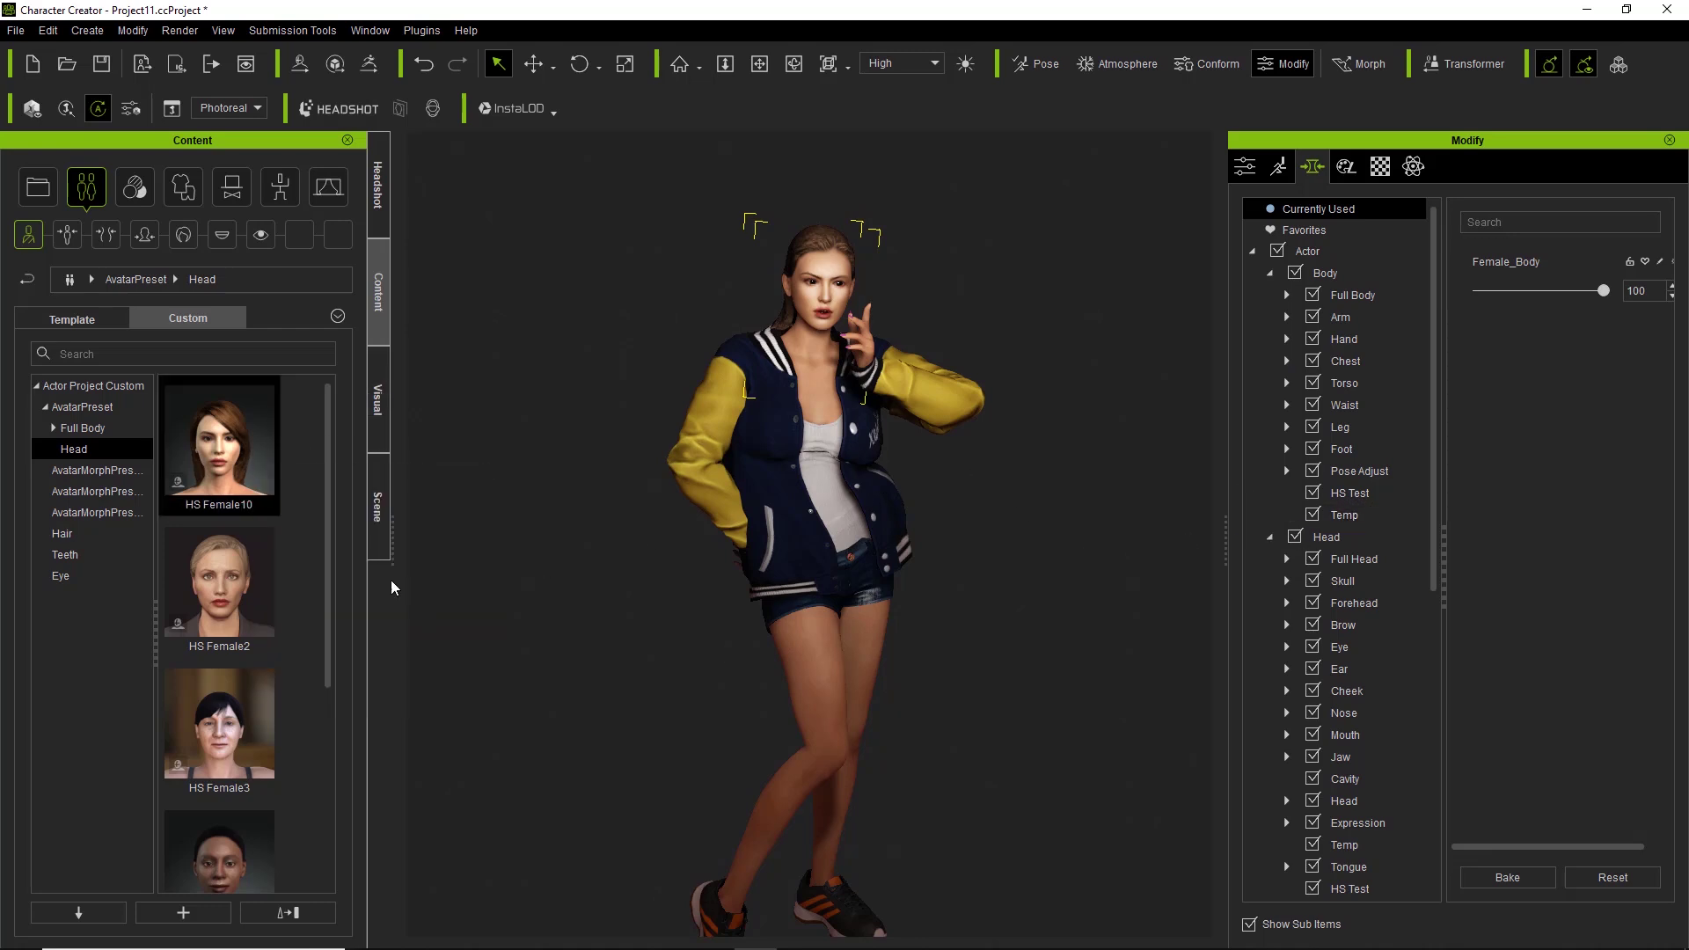
{"action": "left_click", "coordinate": [114, 531]}
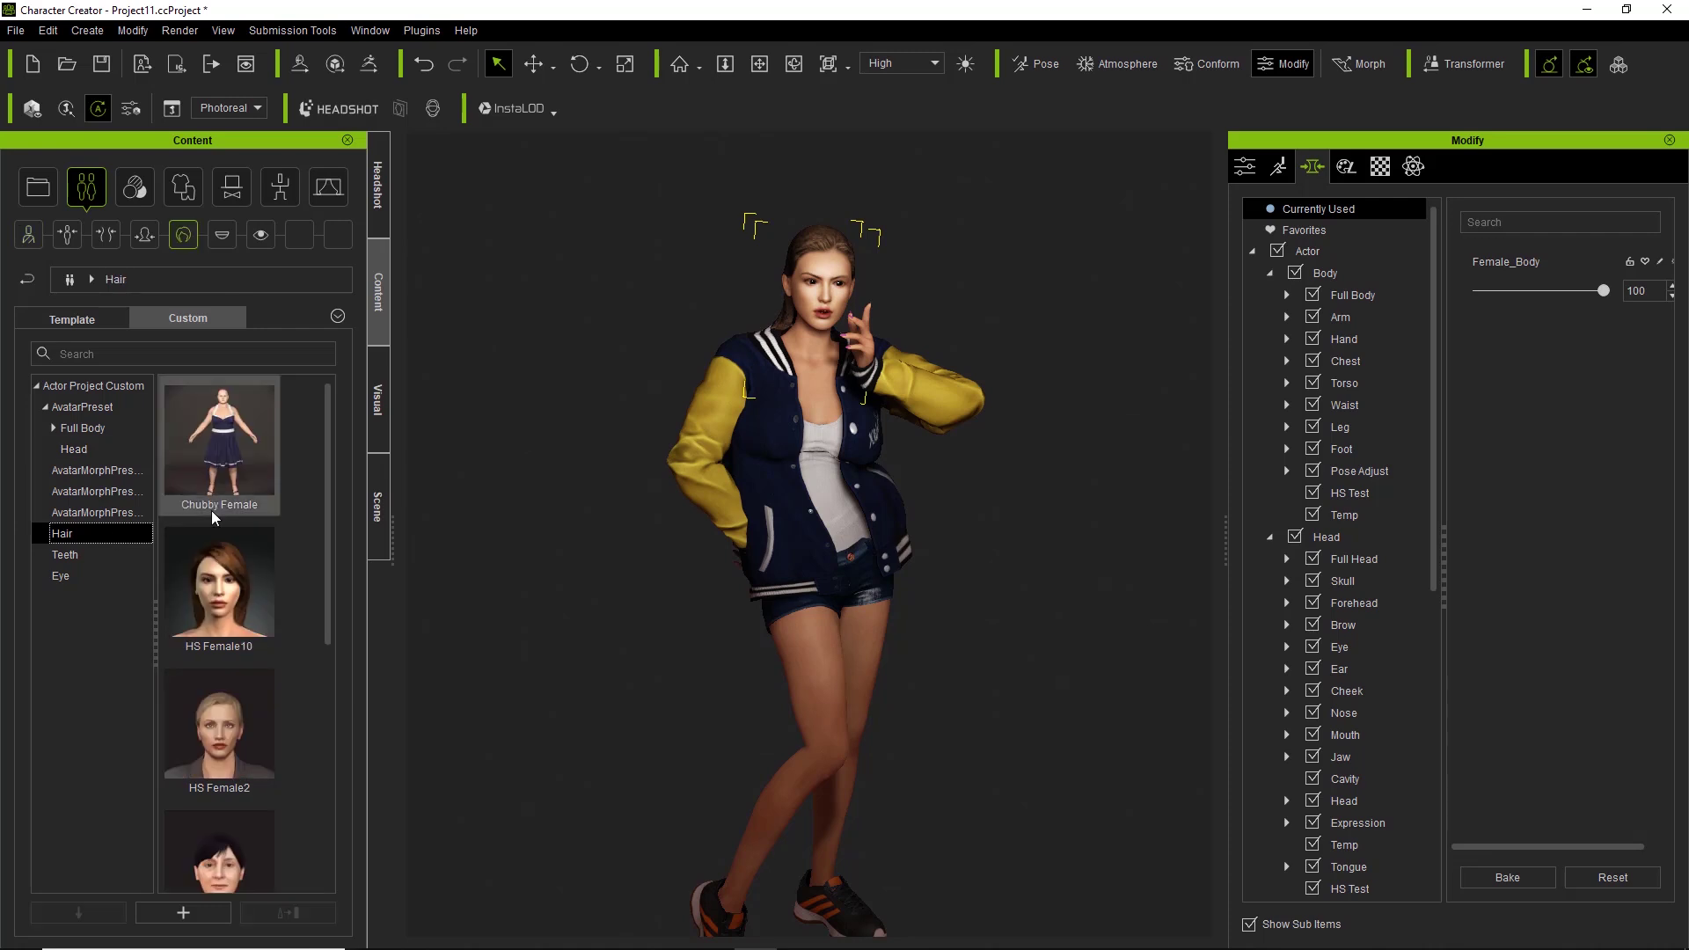
{"action": "double_click", "coordinate": [234, 594]}
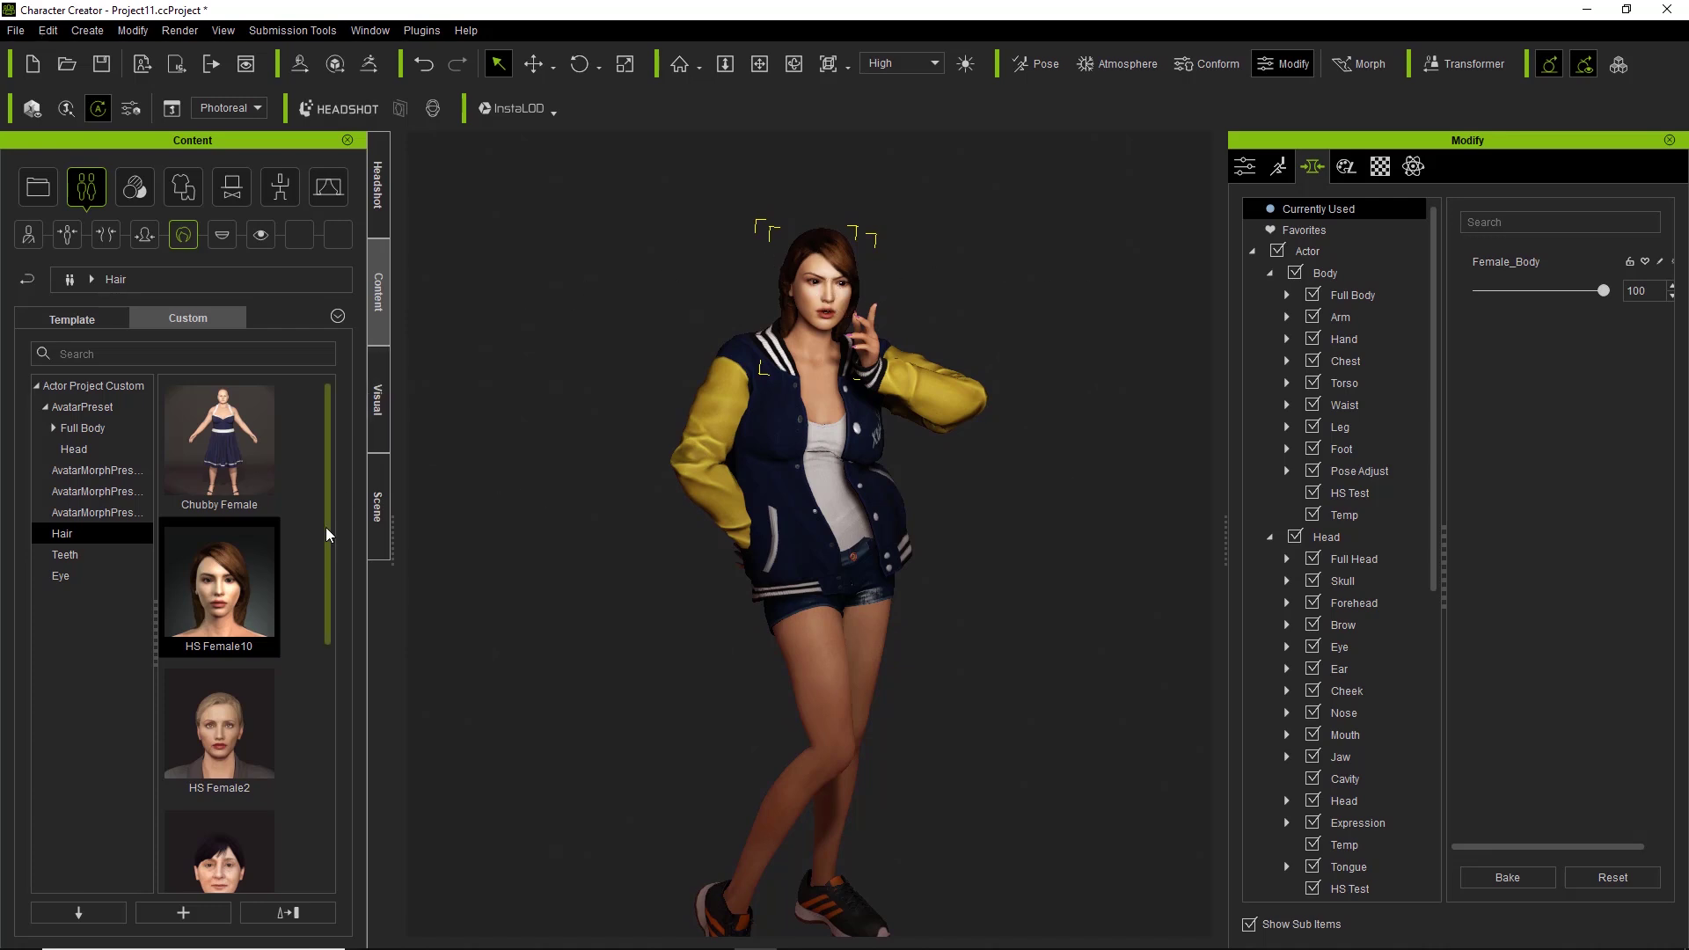
Step: Apply the HS Female8 head preset with morph, texture and head color to body, plus the matching HS Female8 hair
{"action": "left_click", "coordinate": [91, 449]}
{"action": "left_click_drag", "start_coordinate": [326, 479], "coordinate": [287, 647]}
{"action": "double_click", "coordinate": [236, 535]}
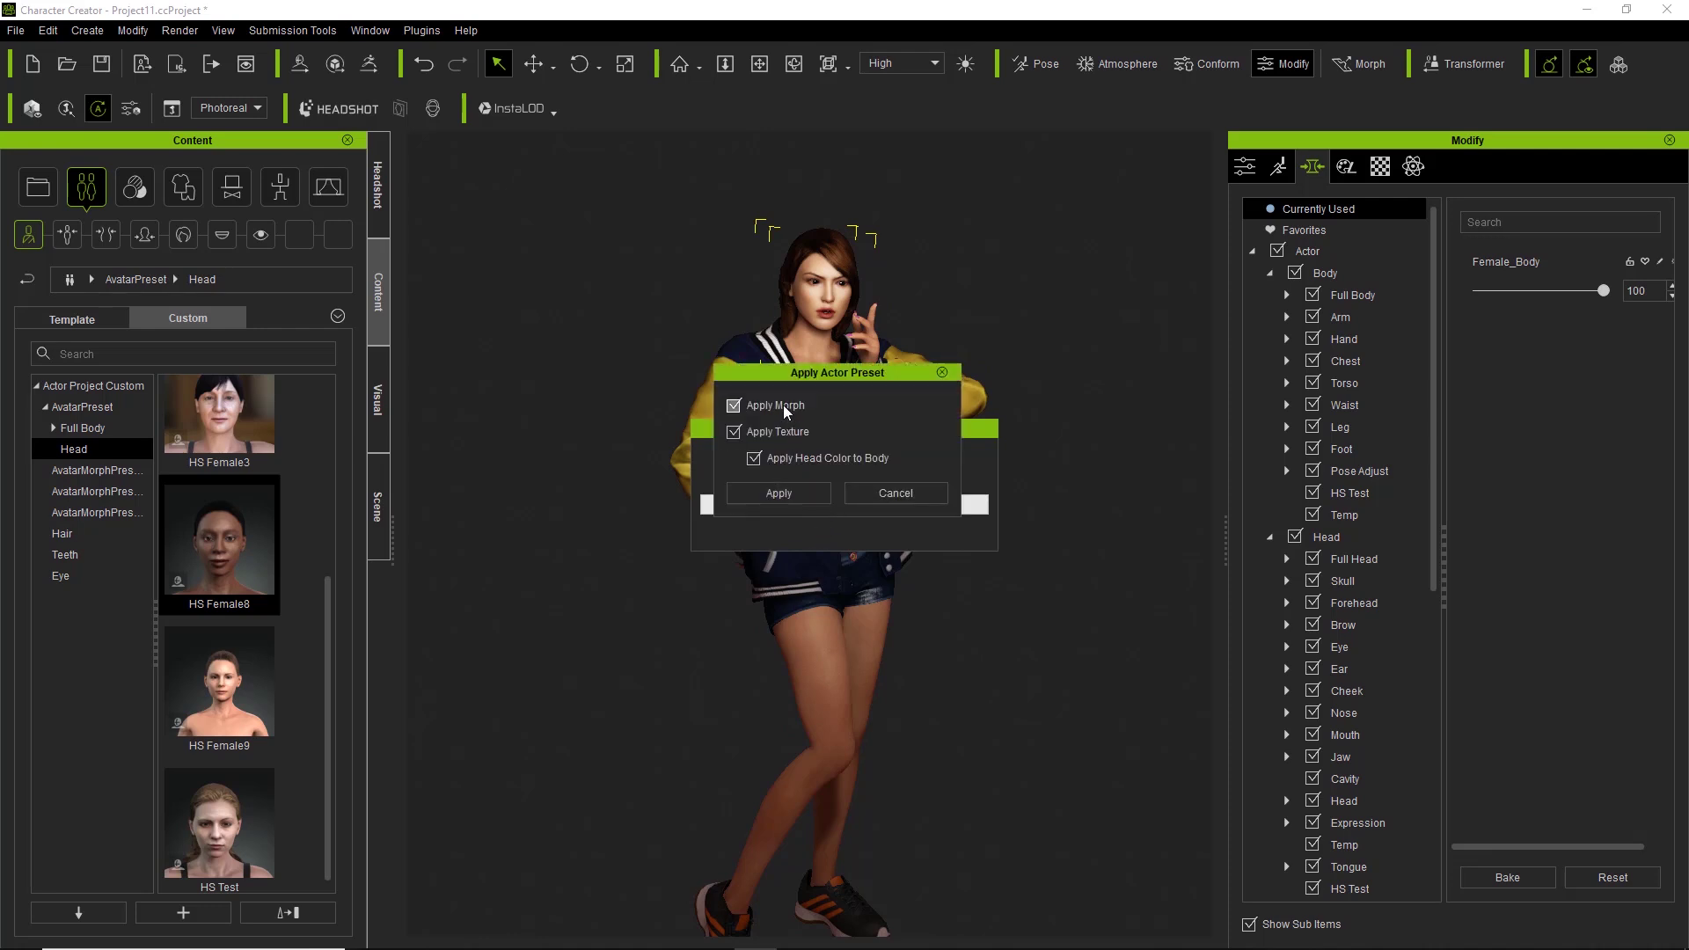
{"action": "left_click", "coordinate": [793, 493]}
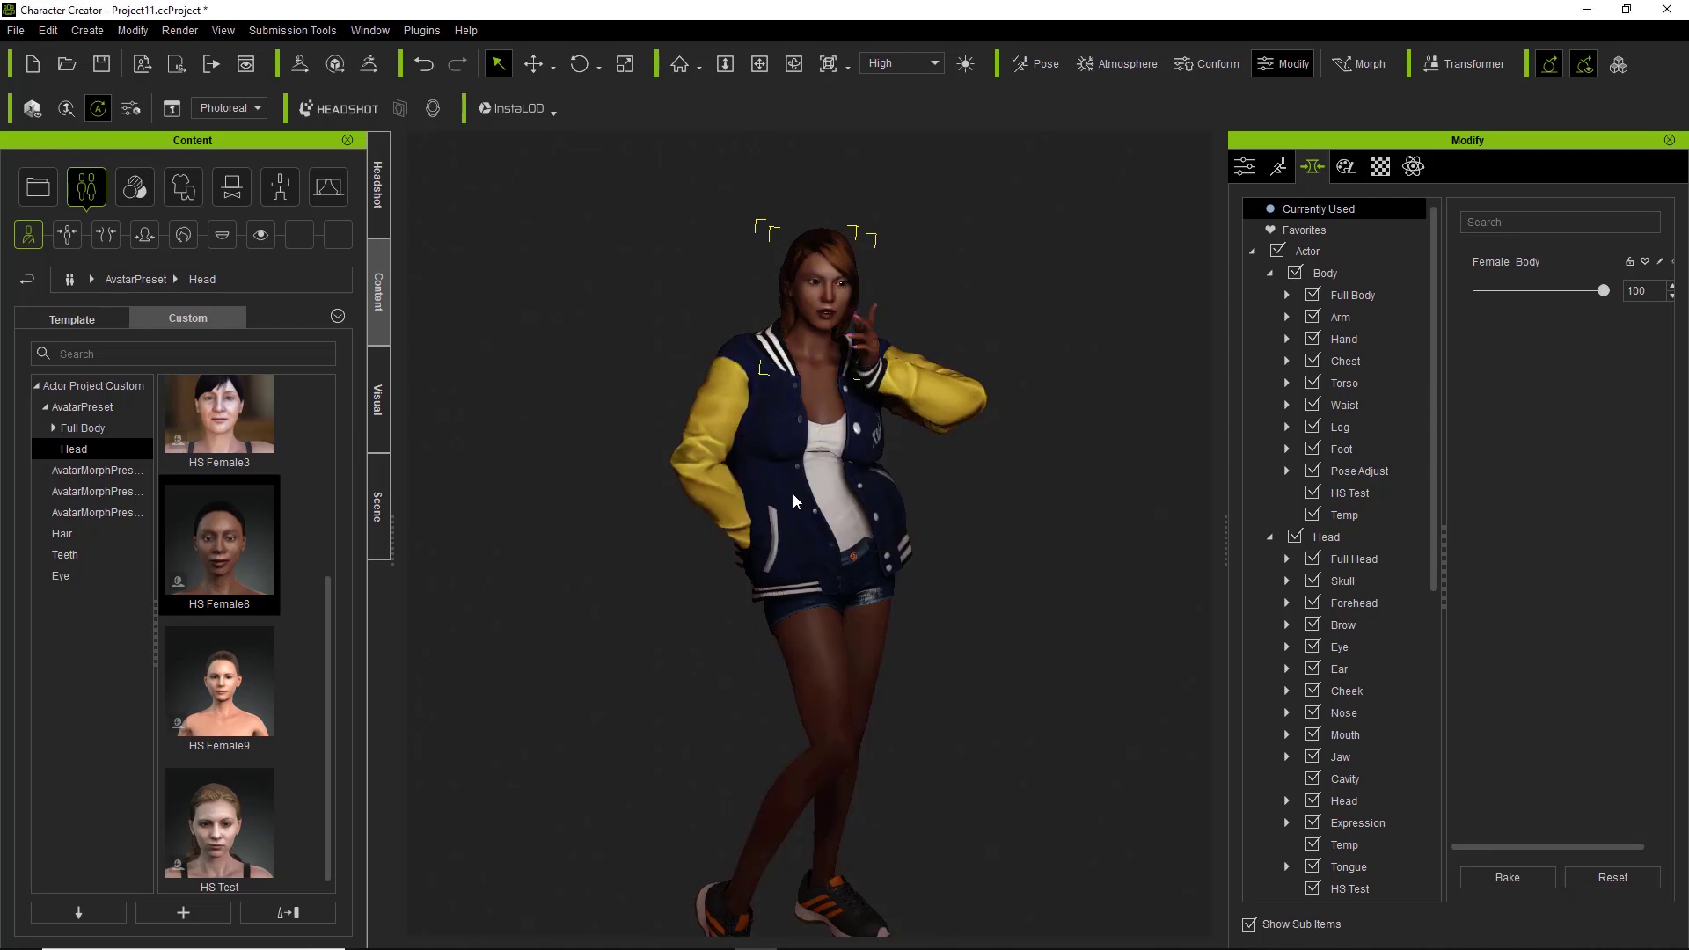
{"action": "left_click", "coordinate": [70, 534]}
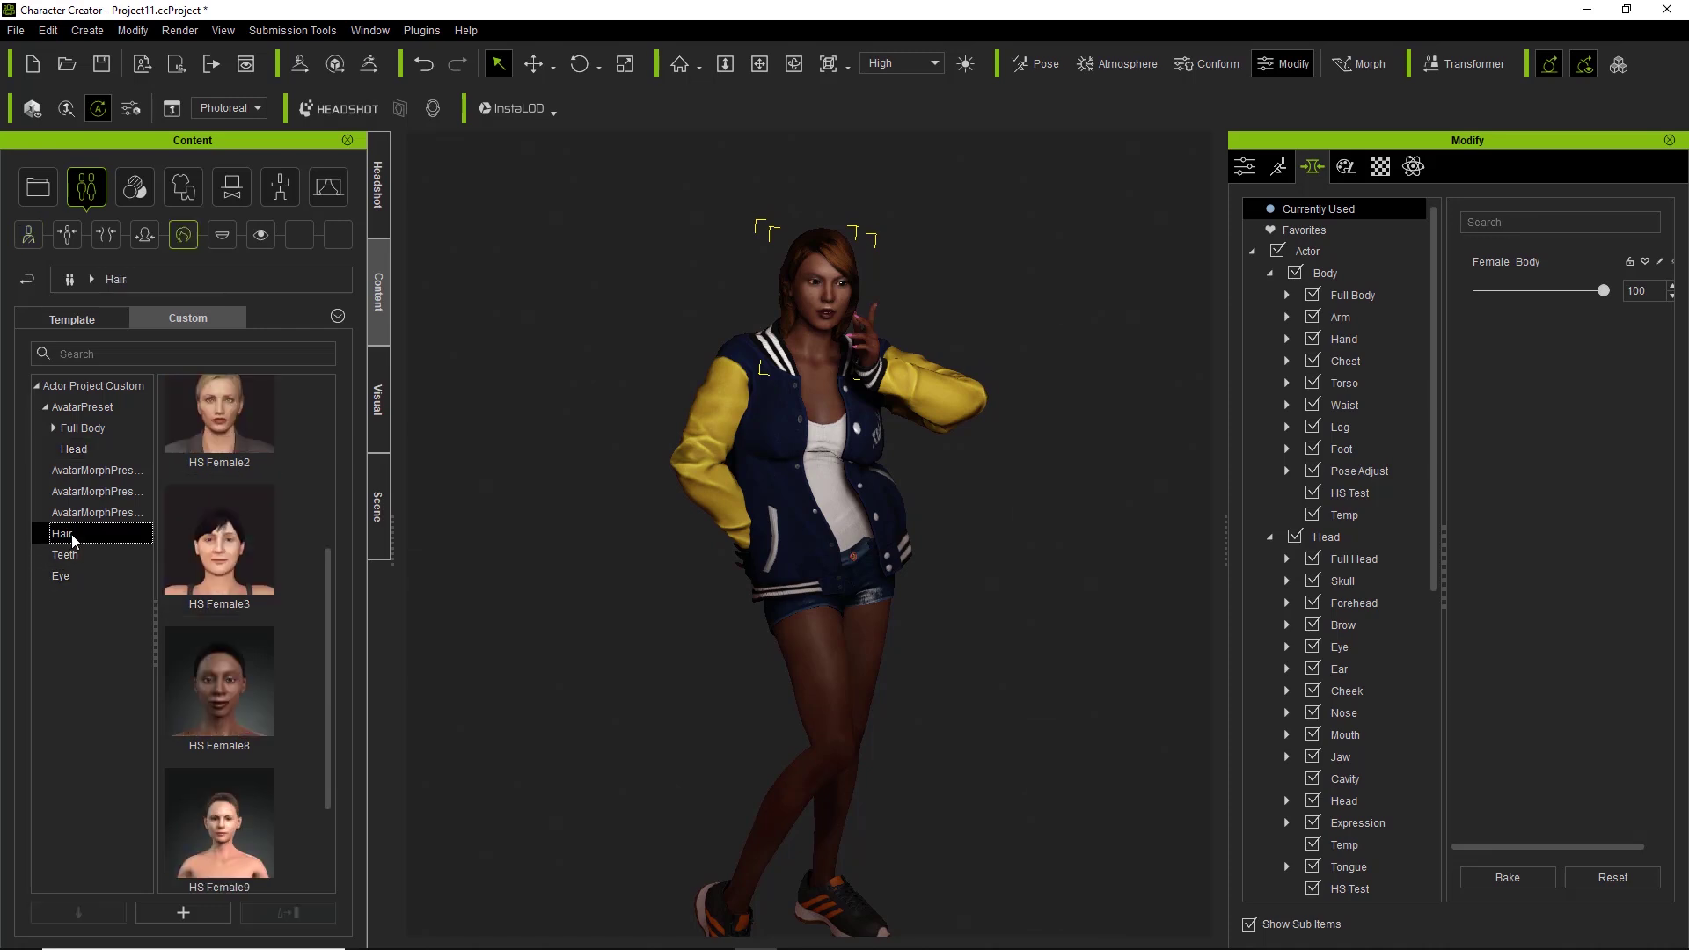
{"action": "double_click", "coordinate": [235, 684]}
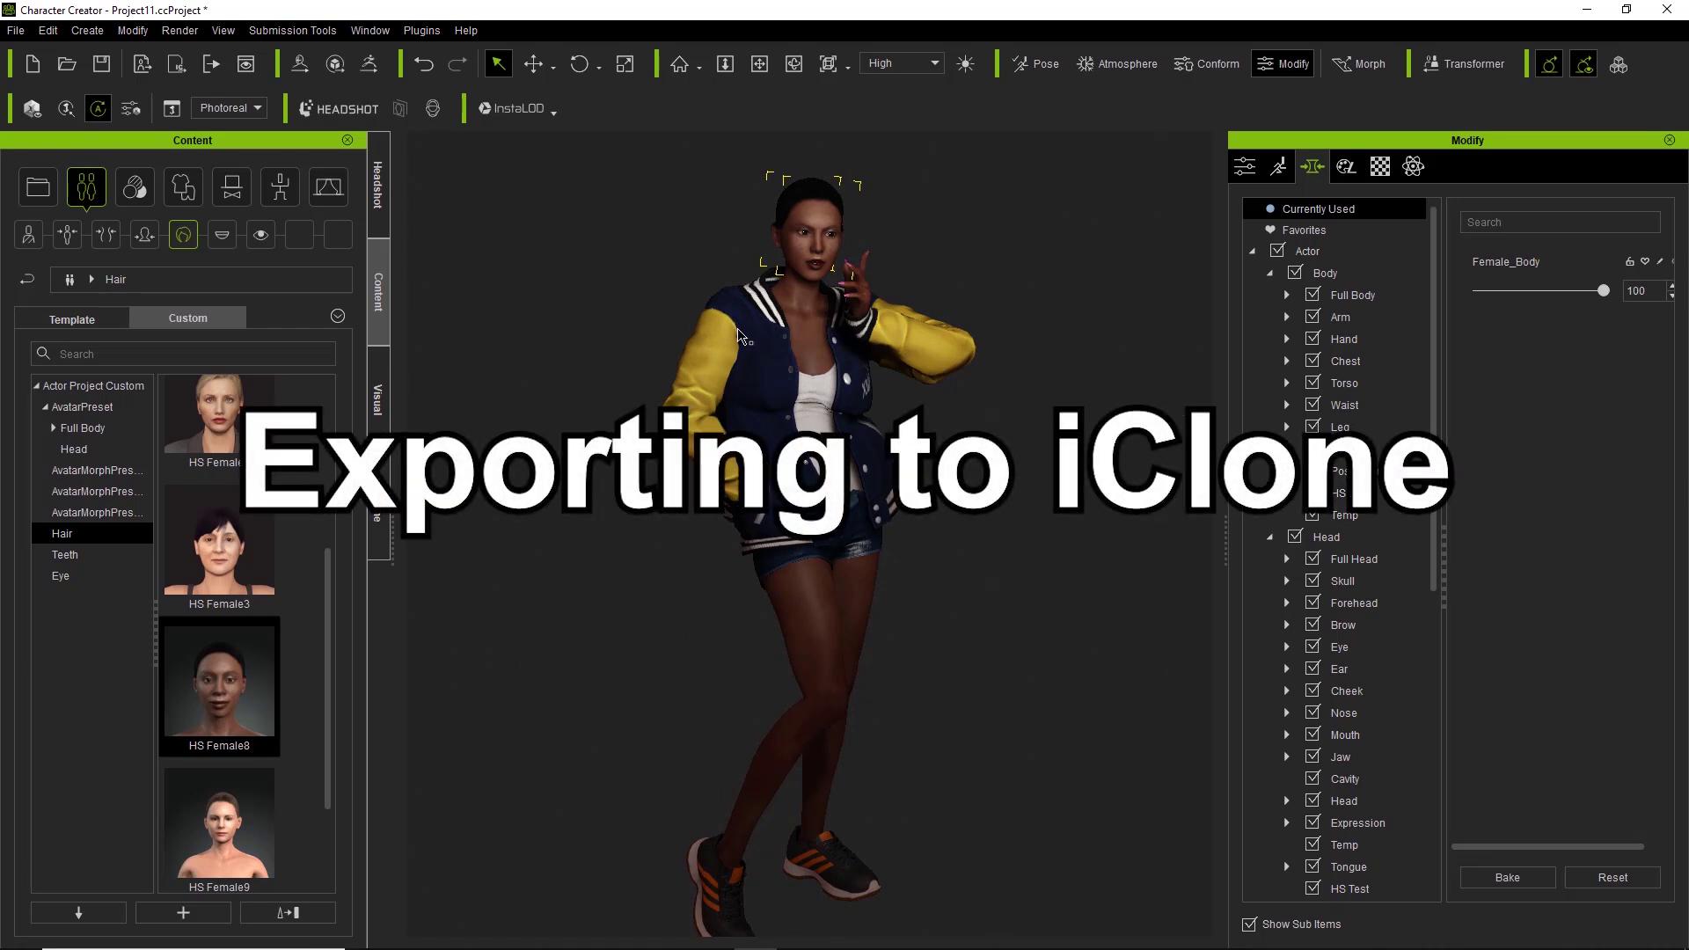
Step: Dismiss the export settings, select the whole character and send it to iClone
{"action": "left_click", "coordinate": [141, 63]}
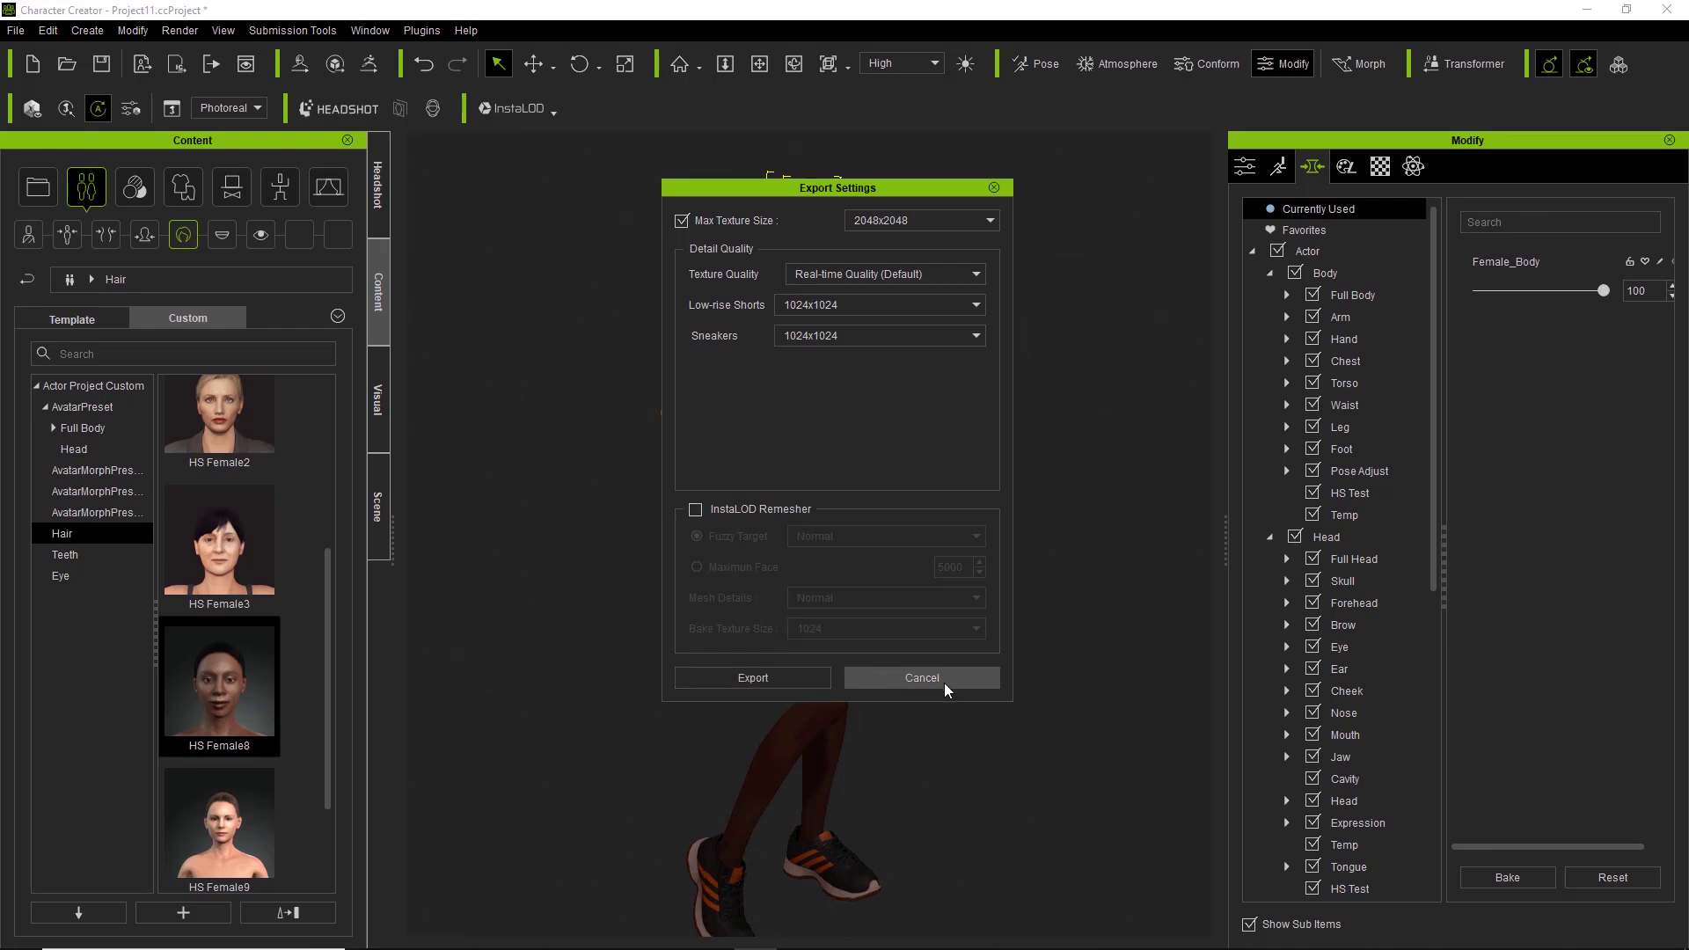
{"action": "left_click", "coordinate": [922, 679]}
{"action": "left_click", "coordinate": [814, 317]}
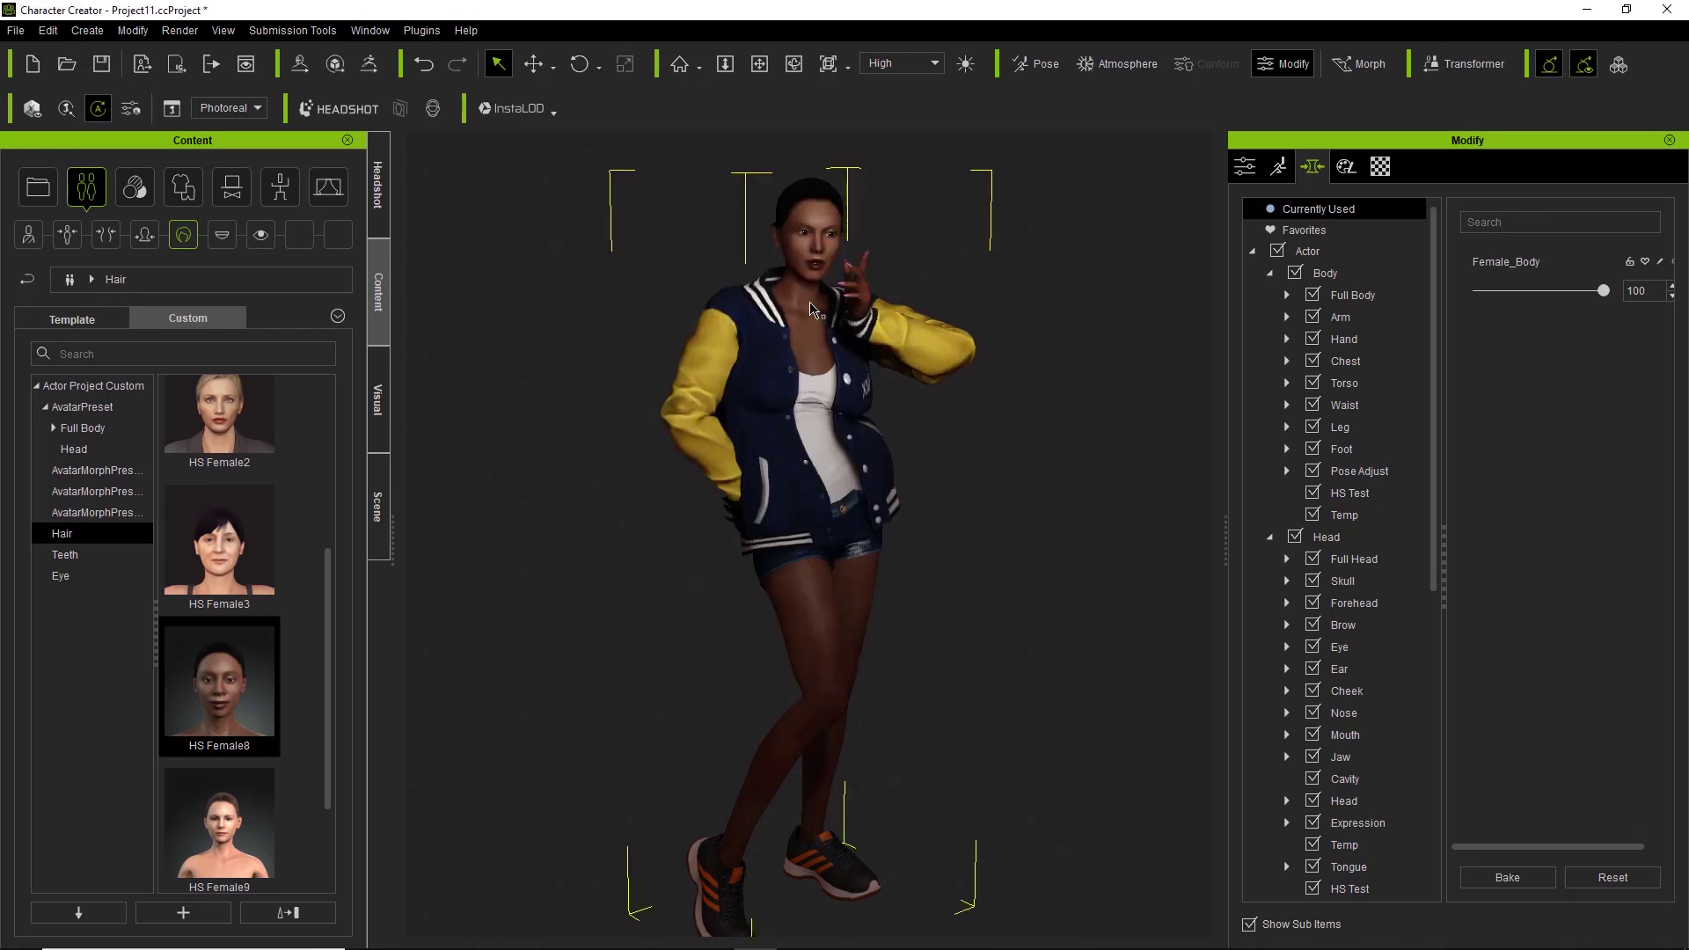
{"action": "left_click", "coordinate": [180, 67]}
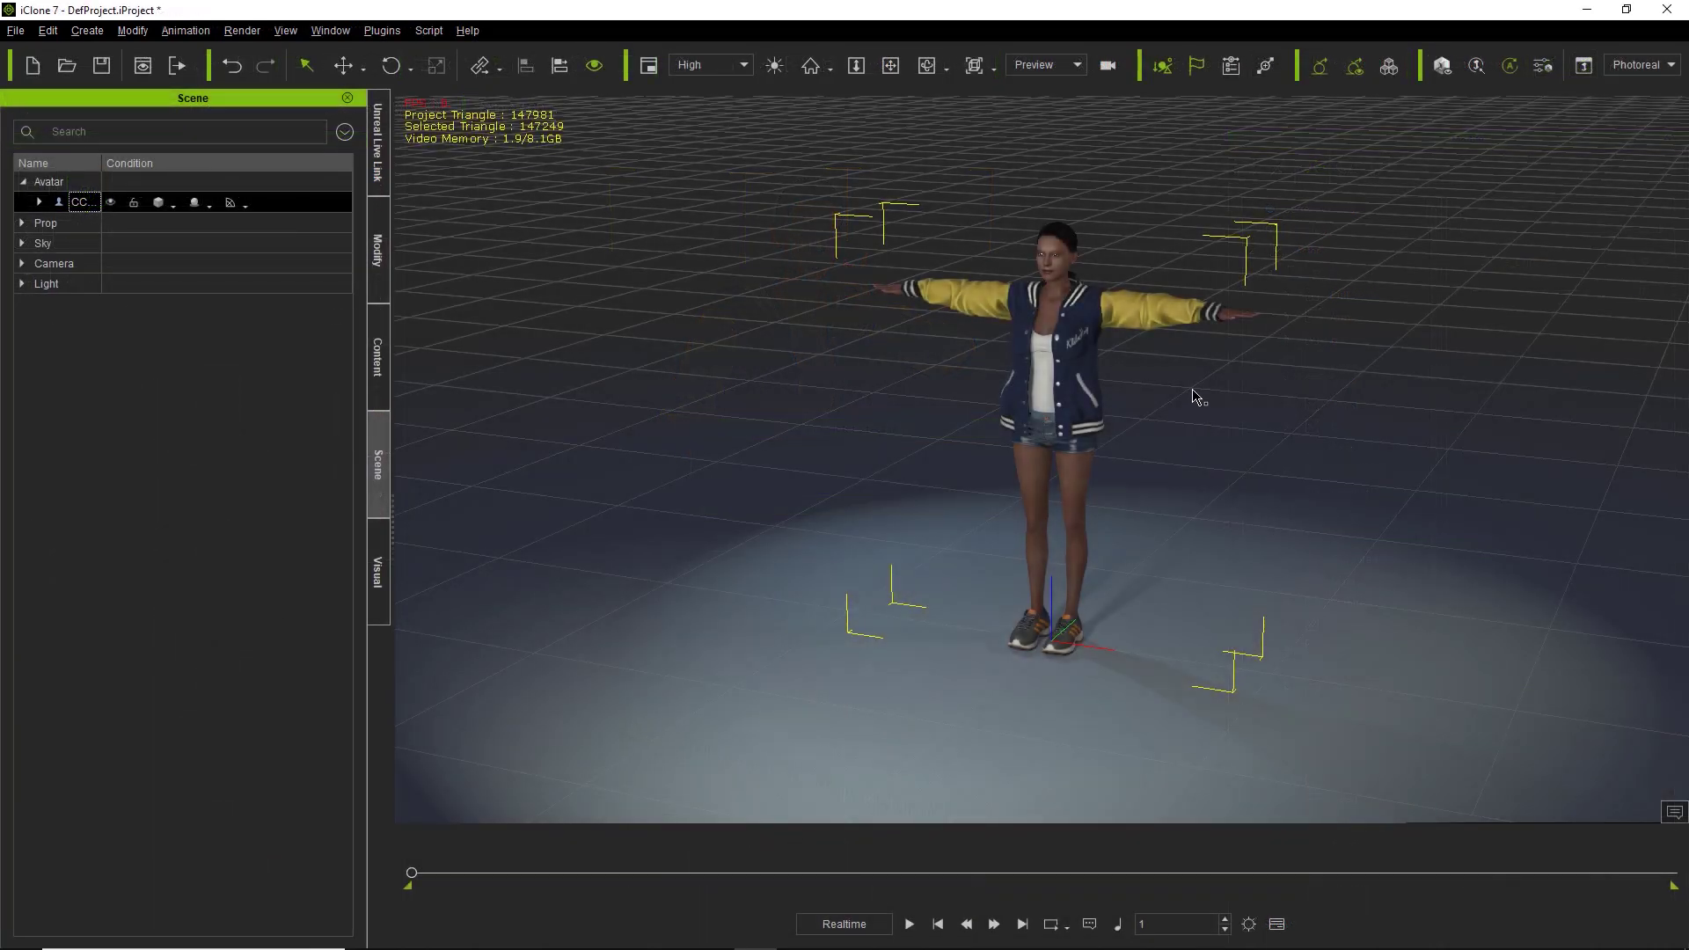
Step: Frame the transferred avatar front-on and at full height in iClone to examine it
{"action": "middle_click_drag", "start_coordinate": [1193, 391], "coordinate": [1166, 554], "text": "alt"}
{"action": "right_click_drag", "start_coordinate": [1166, 555], "coordinate": [1156, 323], "text": "alt"}
{"action": "scroll", "coordinate": [1124, 567], "scroll_direction": "down", "scroll_amount": 10}
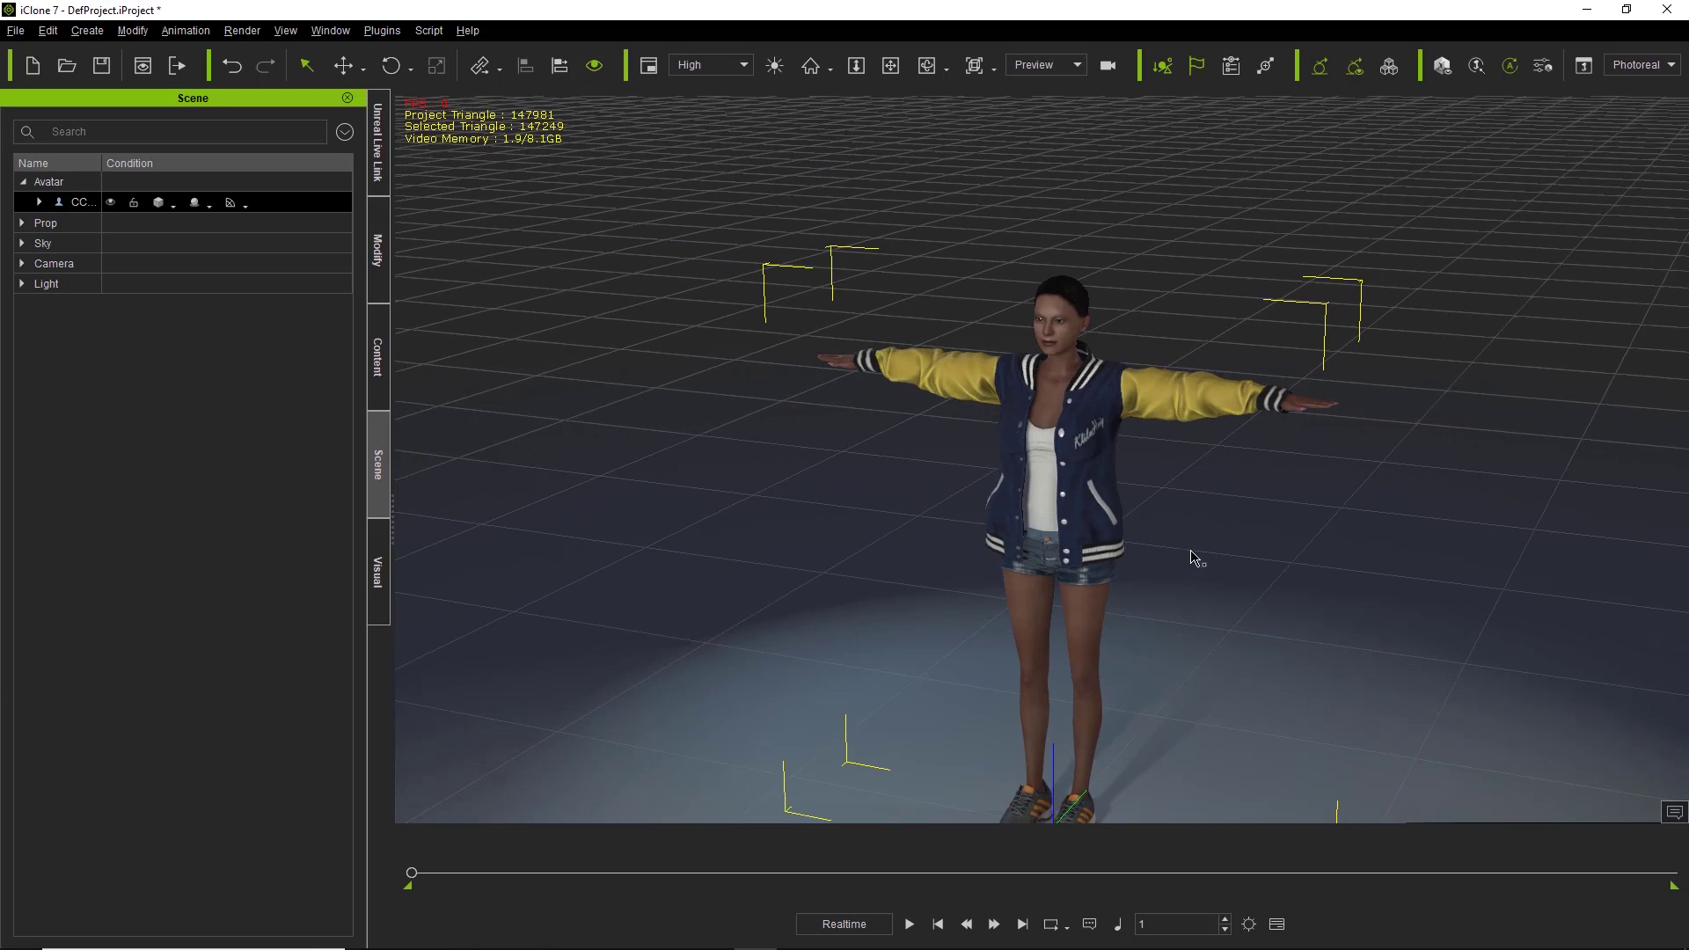
{"action": "left_click_drag", "start_coordinate": [947, 487], "coordinate": [1106, 478], "text": "alt"}
{"action": "middle_click_drag", "start_coordinate": [1090, 551], "coordinate": [1027, 458], "text": "alt"}
{"action": "scroll", "coordinate": [1025, 444], "scroll_direction": "up", "scroll_amount": 4}
{"action": "scroll", "coordinate": [1023, 442], "scroll_direction": "down", "scroll_amount": 2}
{"action": "left_click_drag", "start_coordinate": [1022, 511], "coordinate": [1007, 471], "text": "alt"}
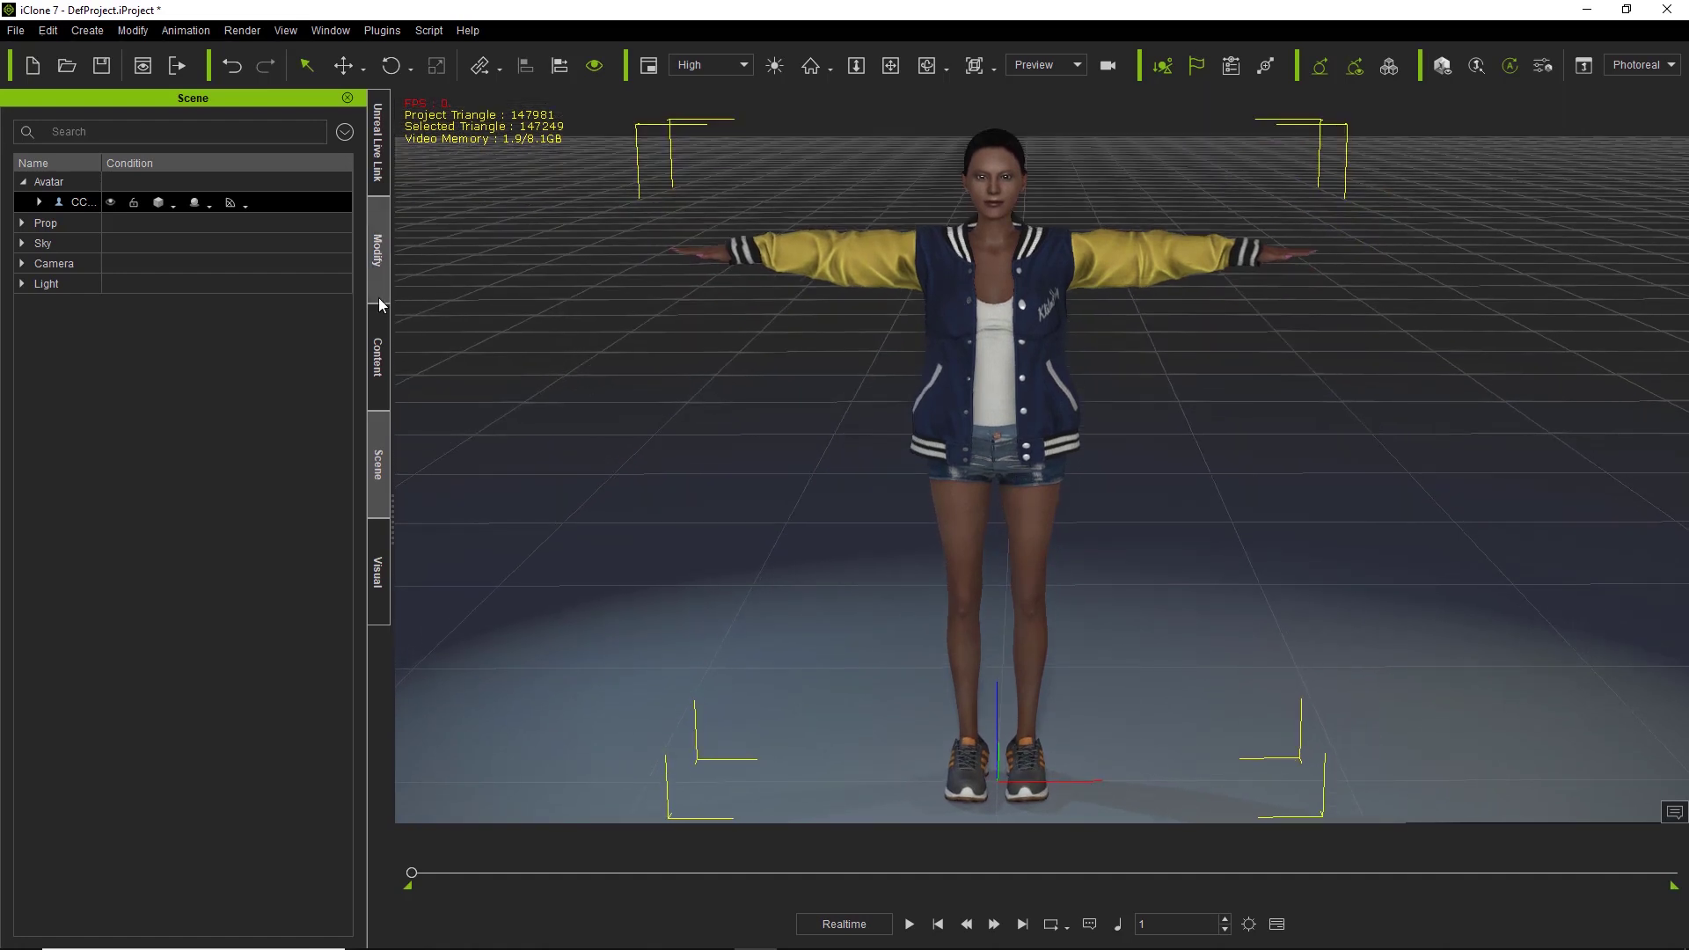
Step: Save the transferred character to the custom Avatar content library under the name Female 8
{"action": "left_click", "coordinate": [379, 340]}
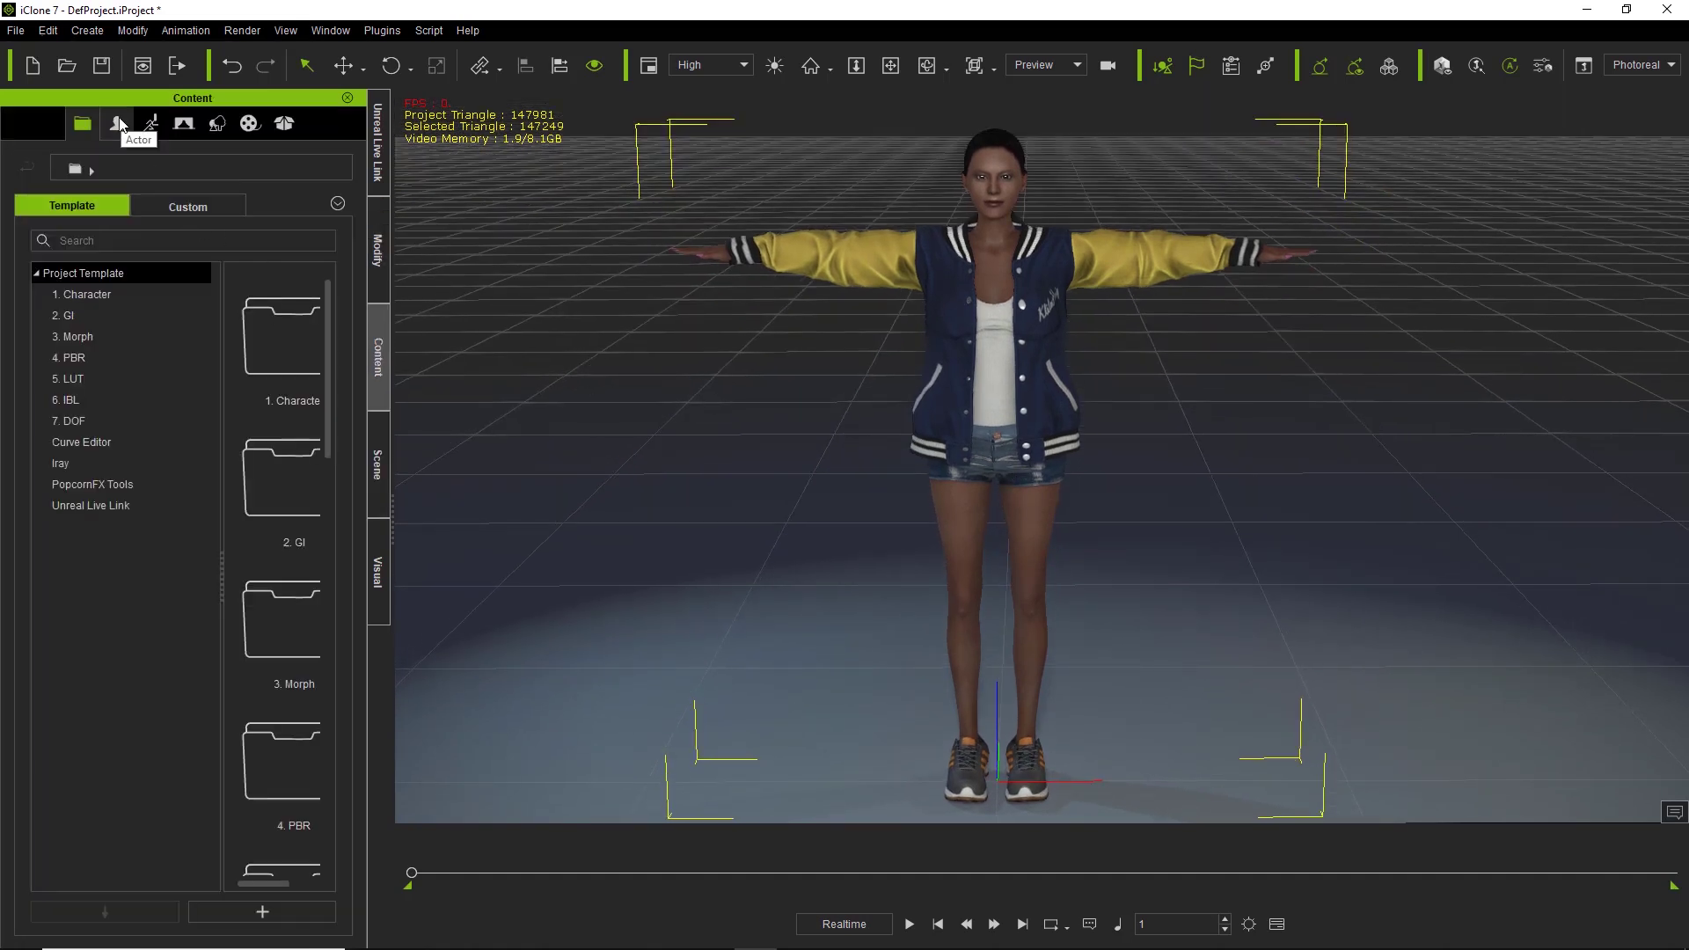
{"action": "left_click", "coordinate": [187, 205]}
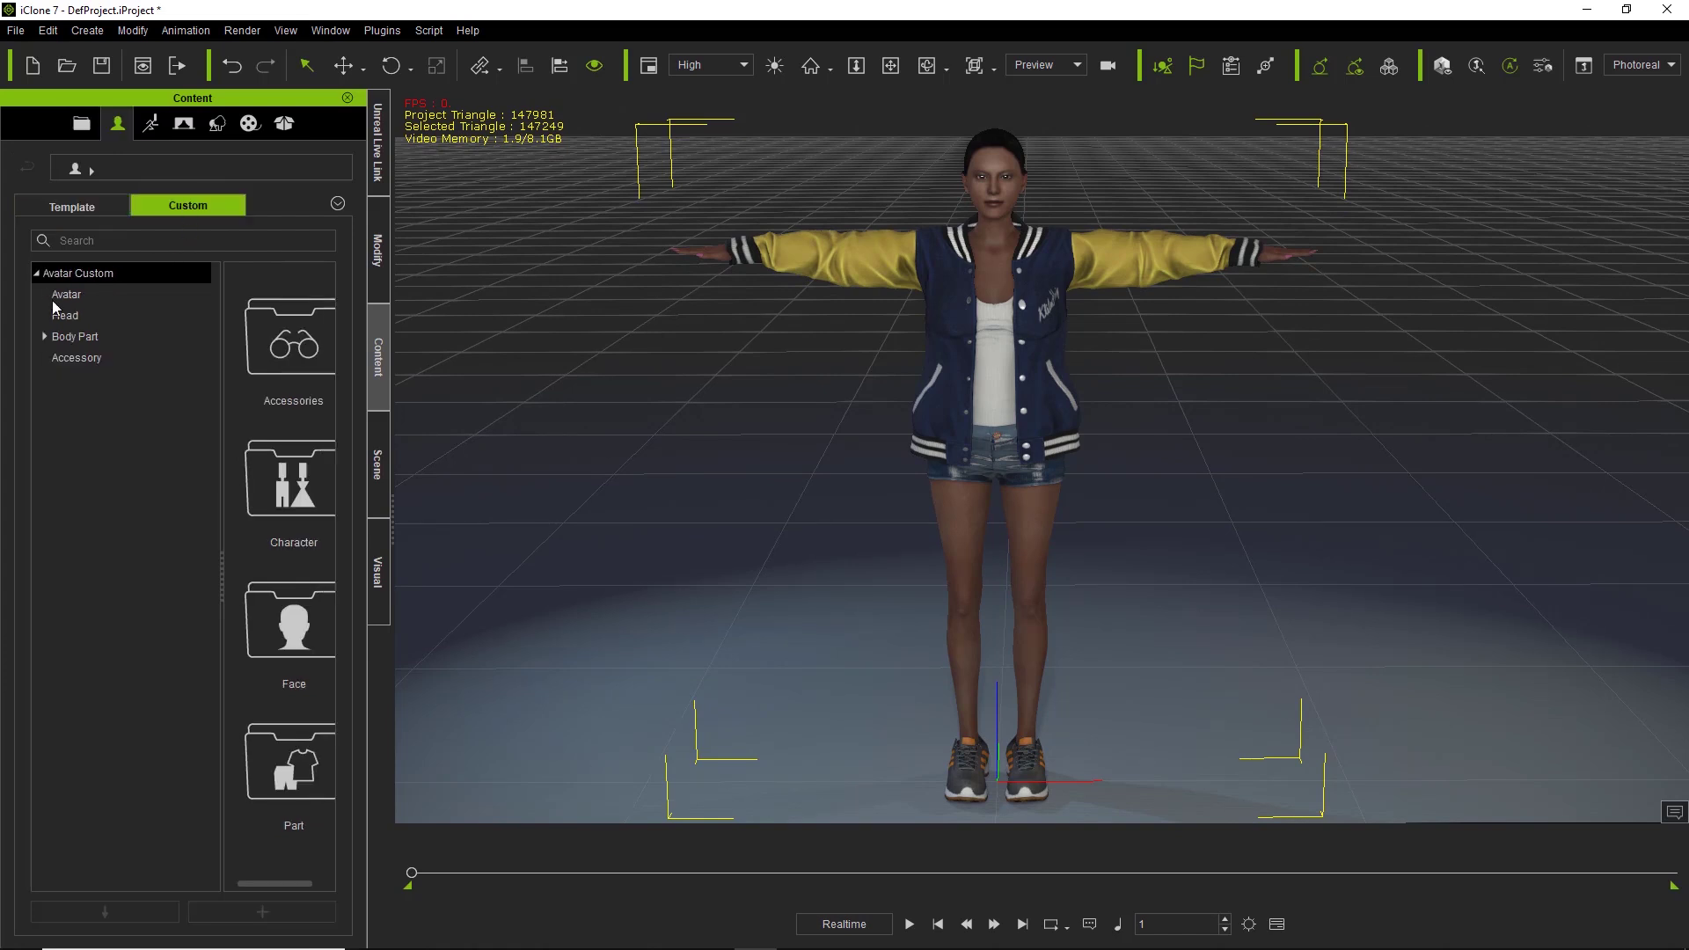
{"action": "left_click", "coordinate": [81, 300]}
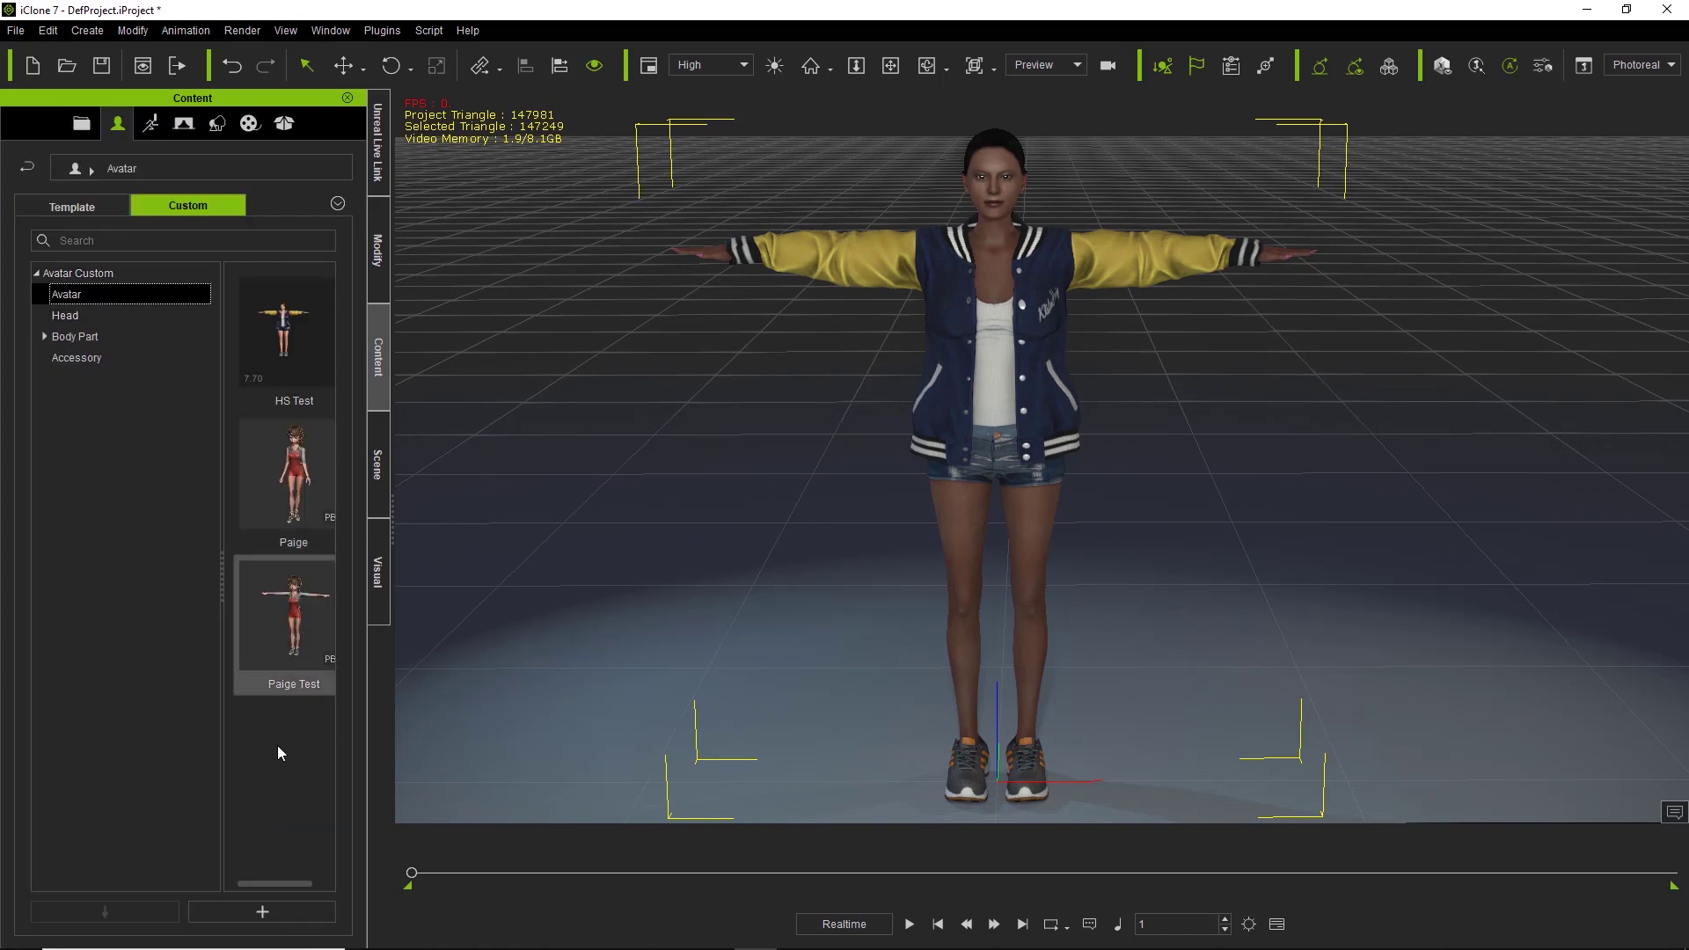
{"action": "left_click", "coordinate": [276, 816]}
{"action": "left_click", "coordinate": [264, 911]}
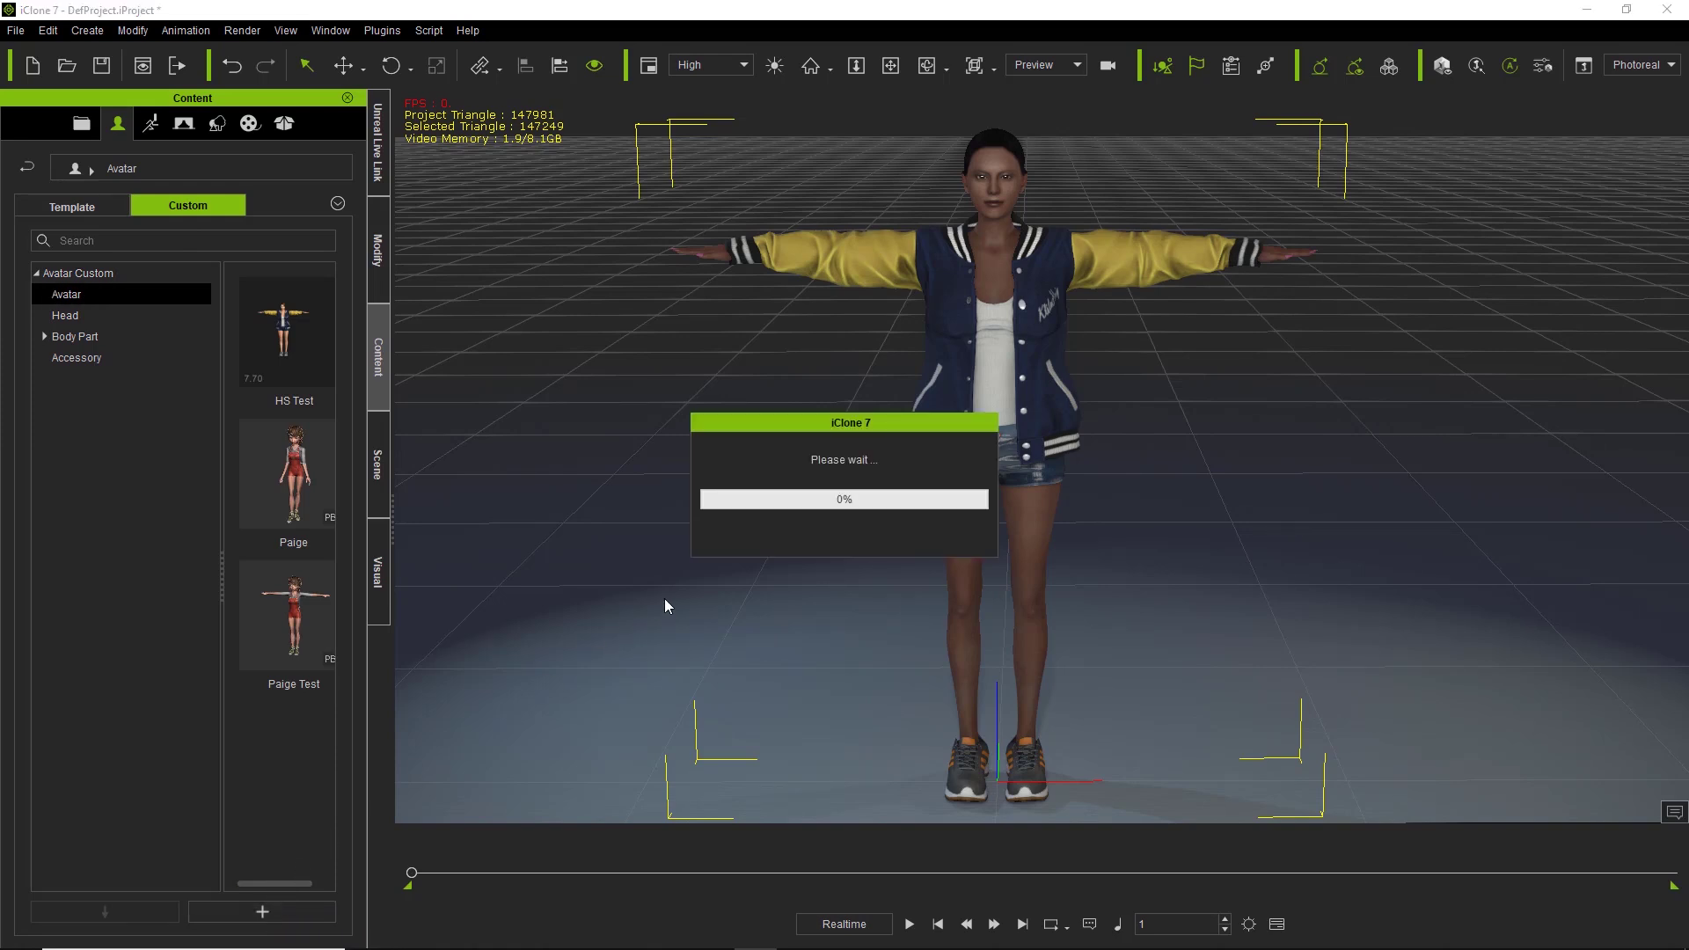
{"action": "type", "text": "Female"}
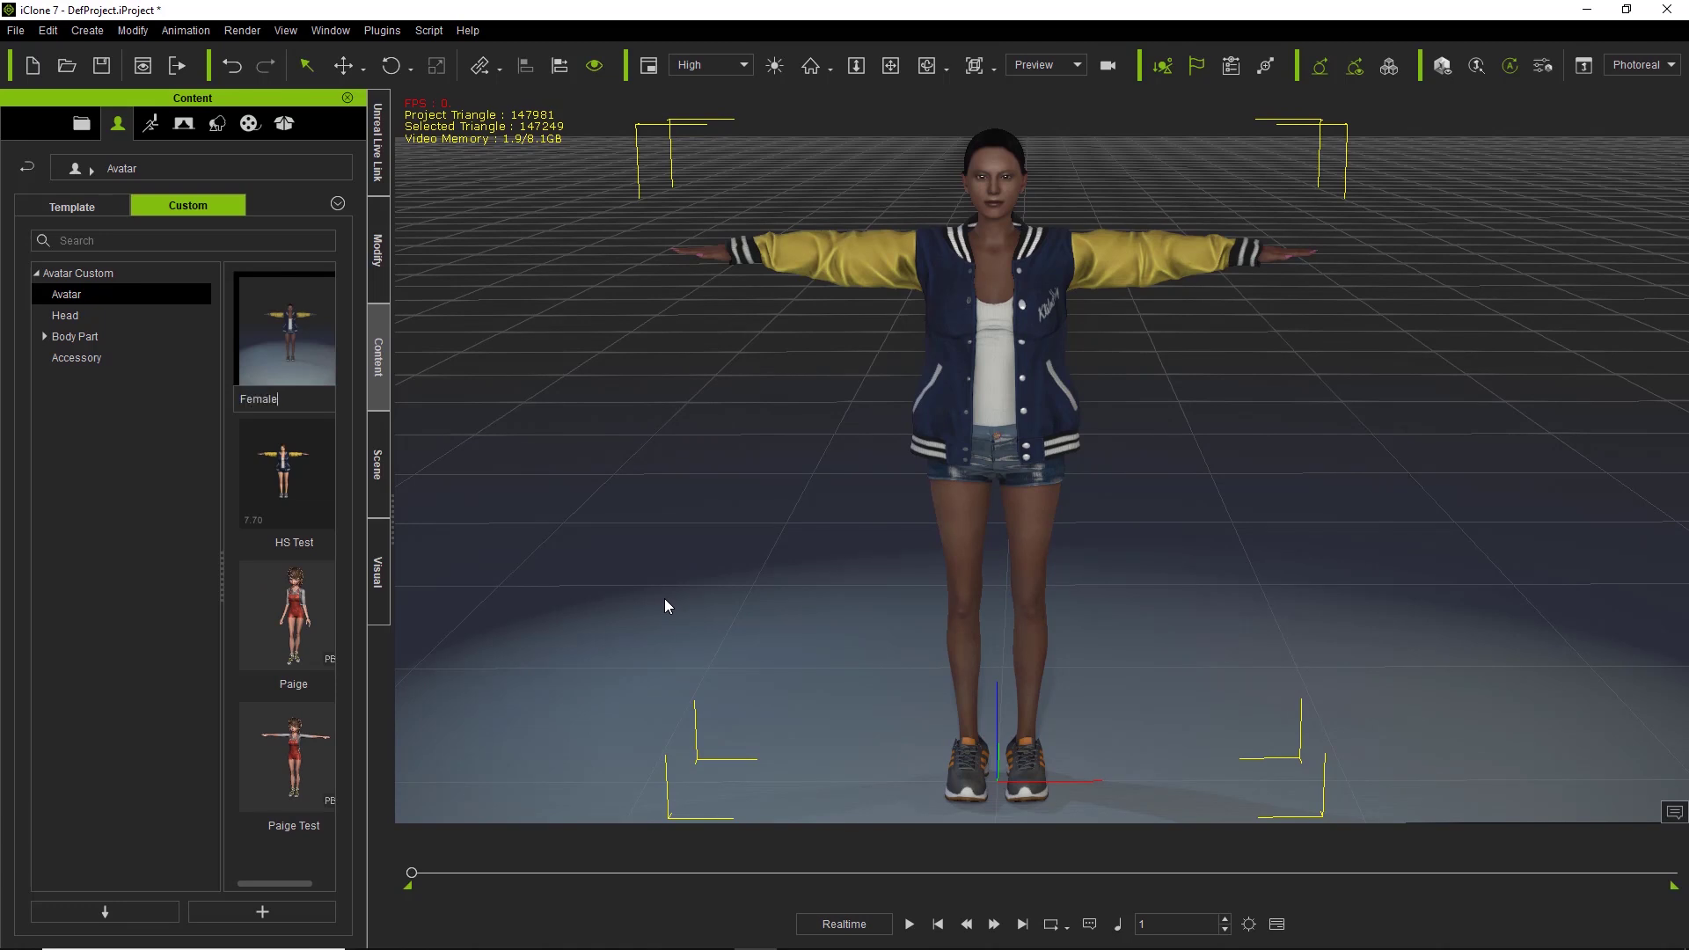
{"action": "key", "text": "Return"}
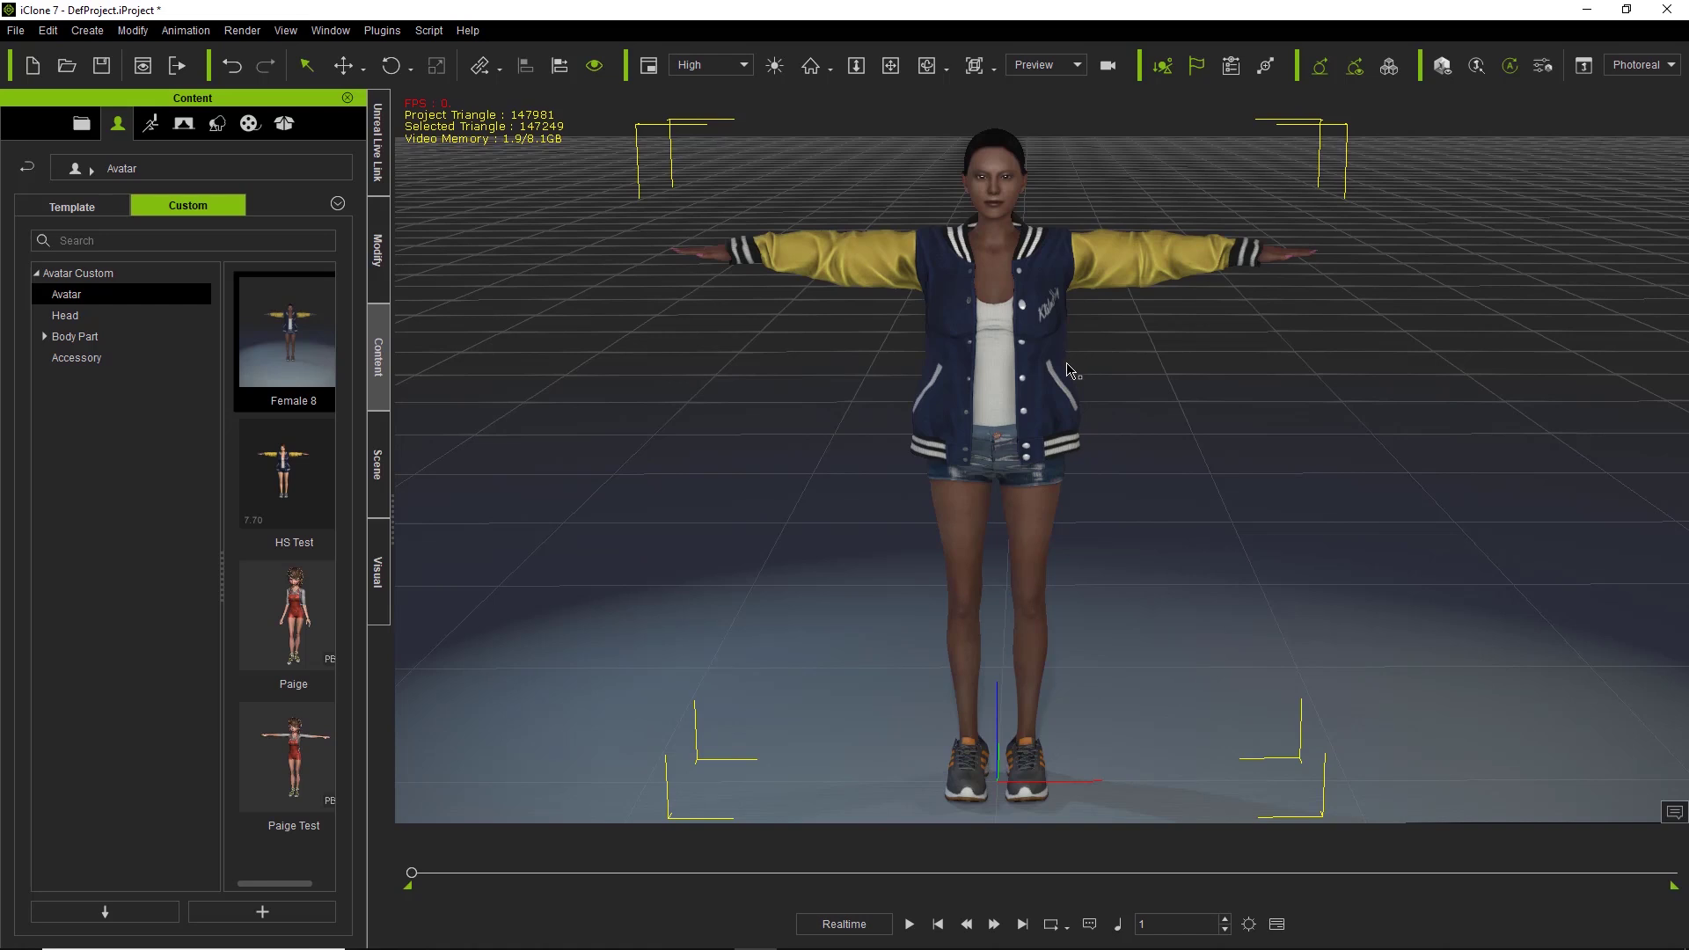
Step: Apply the female MotionPlus animation template Heidi_Talk 1 to the avatar
{"action": "left_click", "coordinate": [152, 125]}
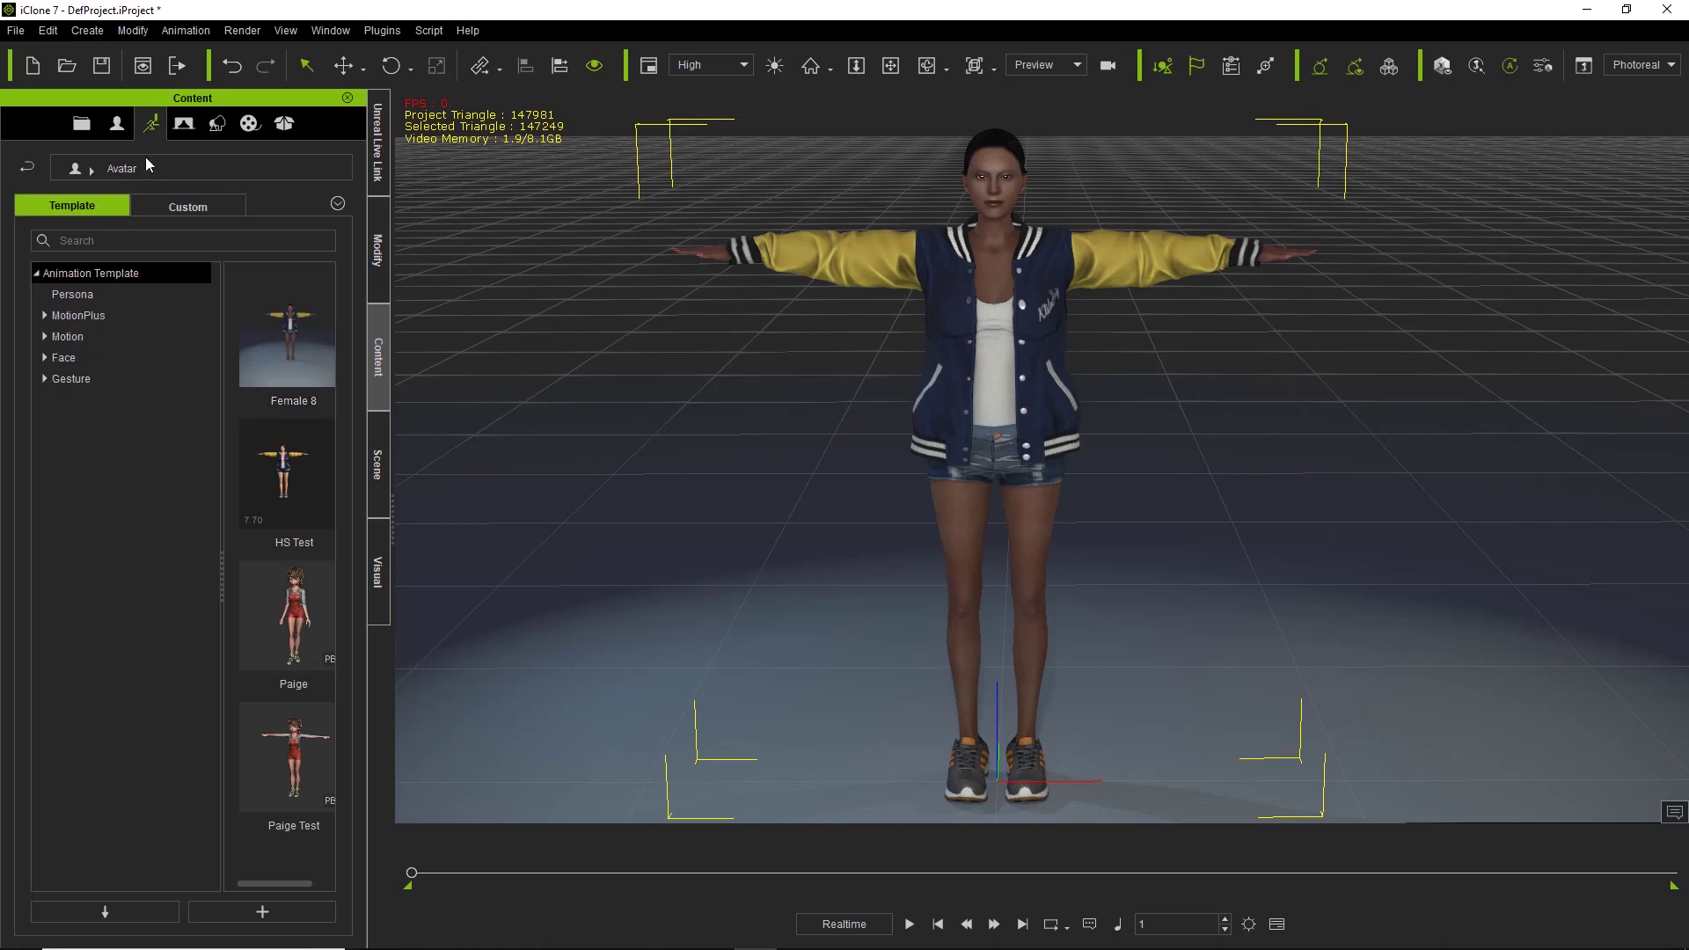
{"action": "left_click", "coordinate": [53, 316]}
{"action": "left_click", "coordinate": [45, 315]}
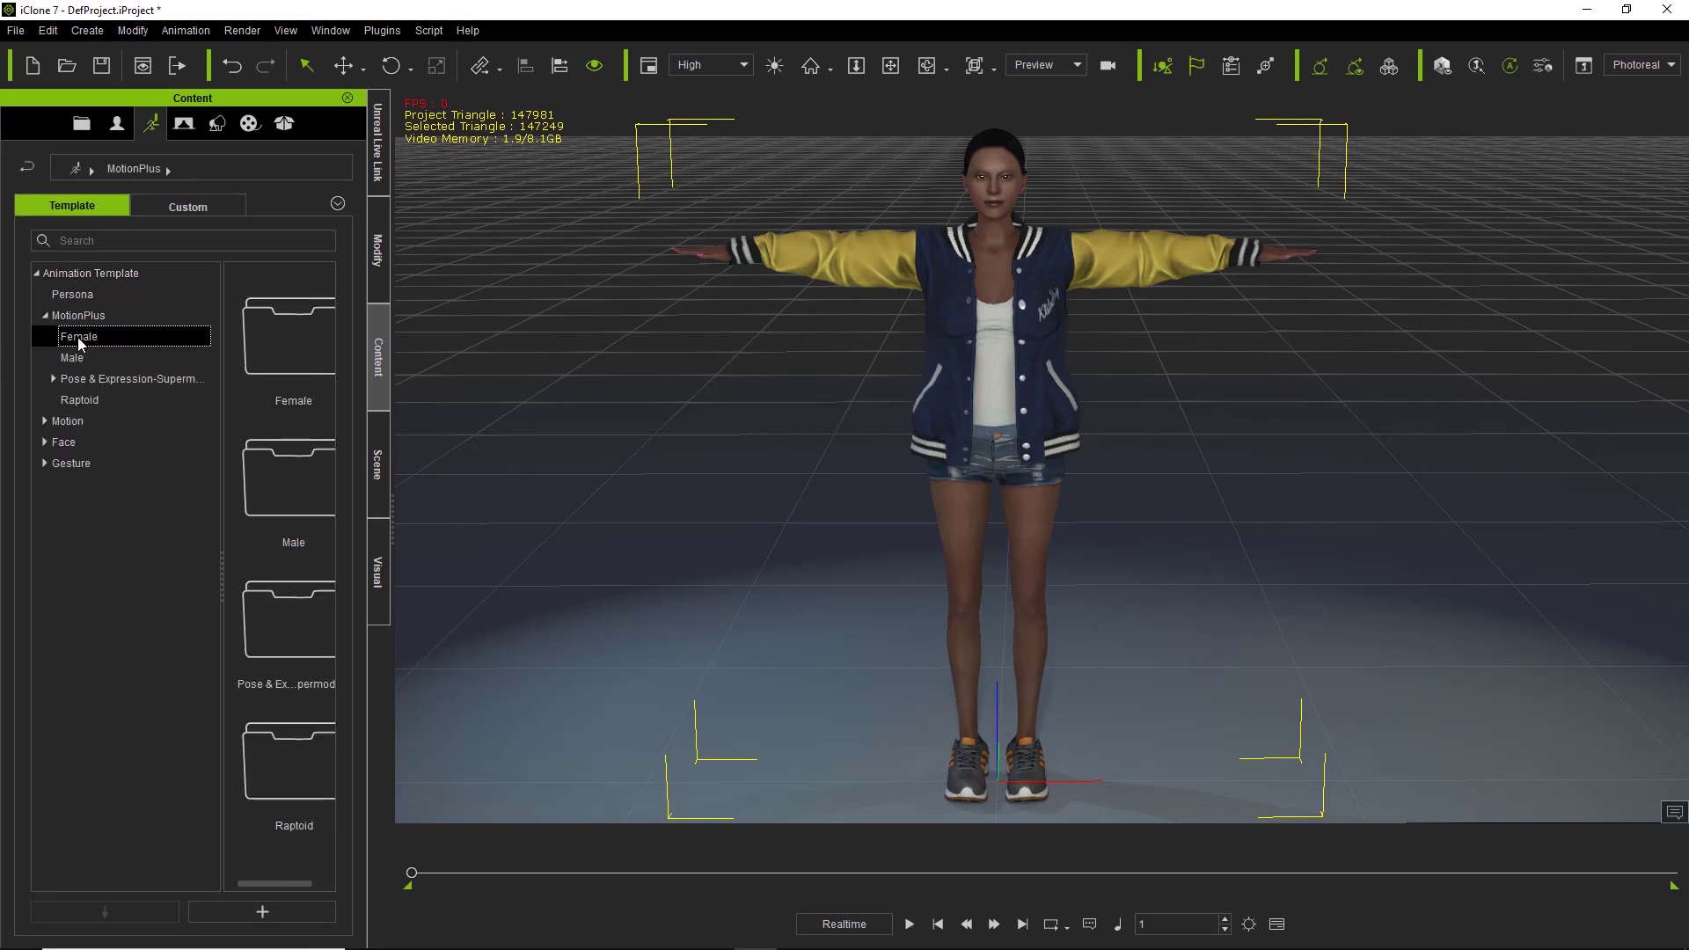
{"action": "left_click", "coordinate": [77, 336]}
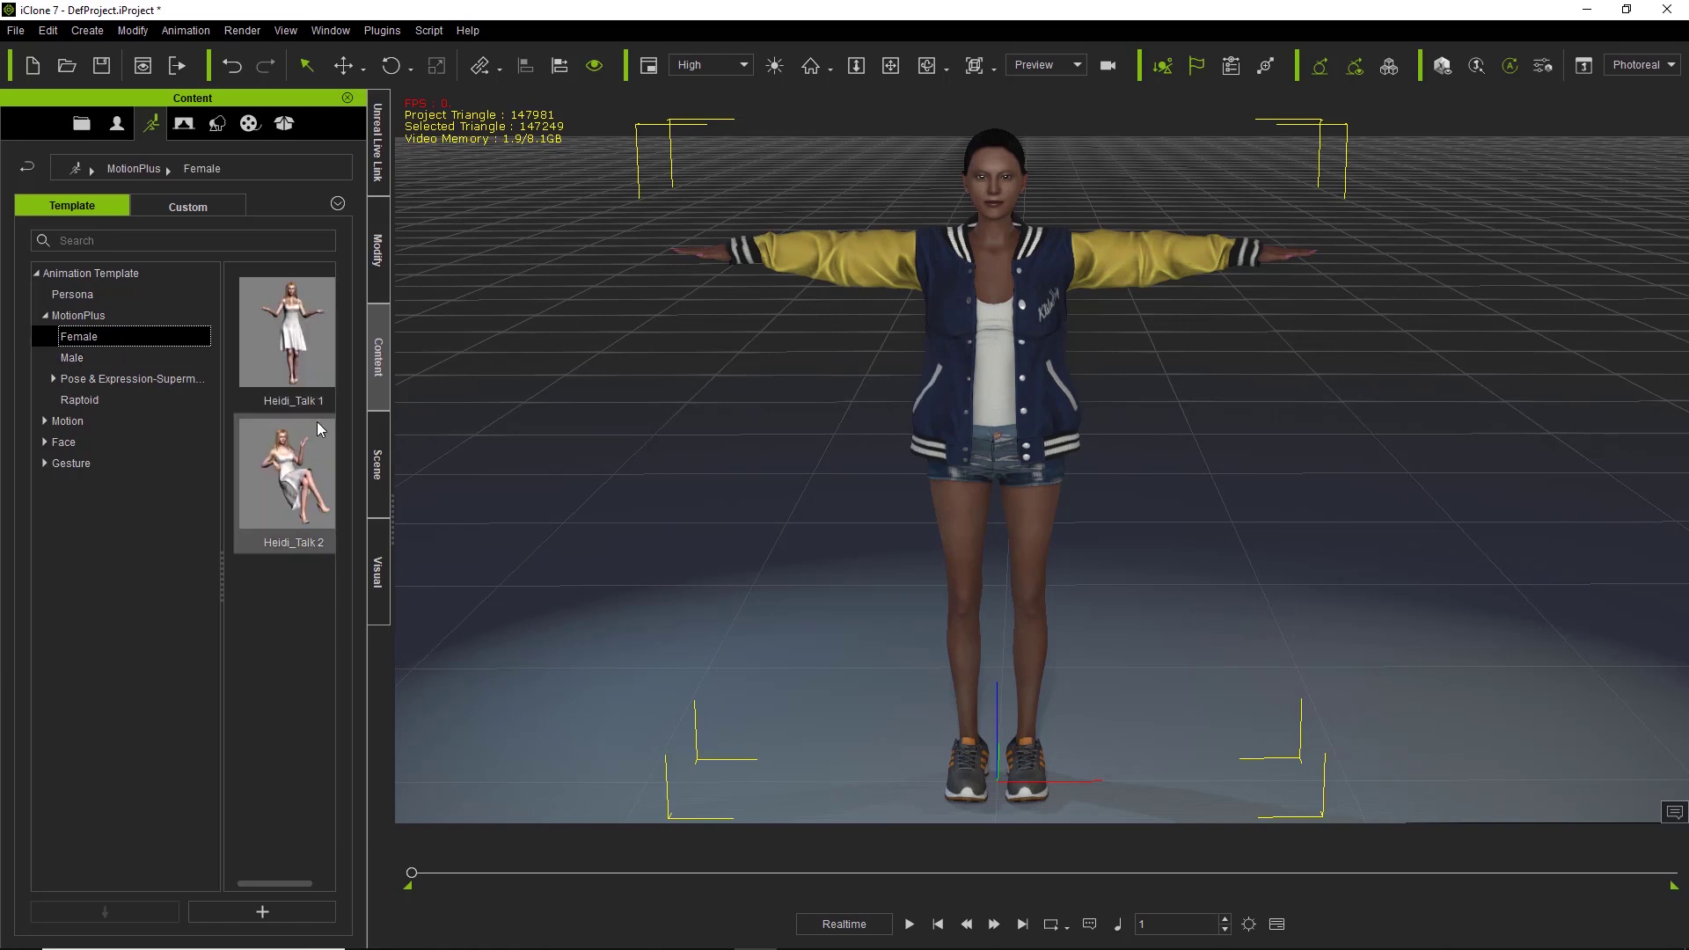
{"action": "double_click", "coordinate": [299, 352]}
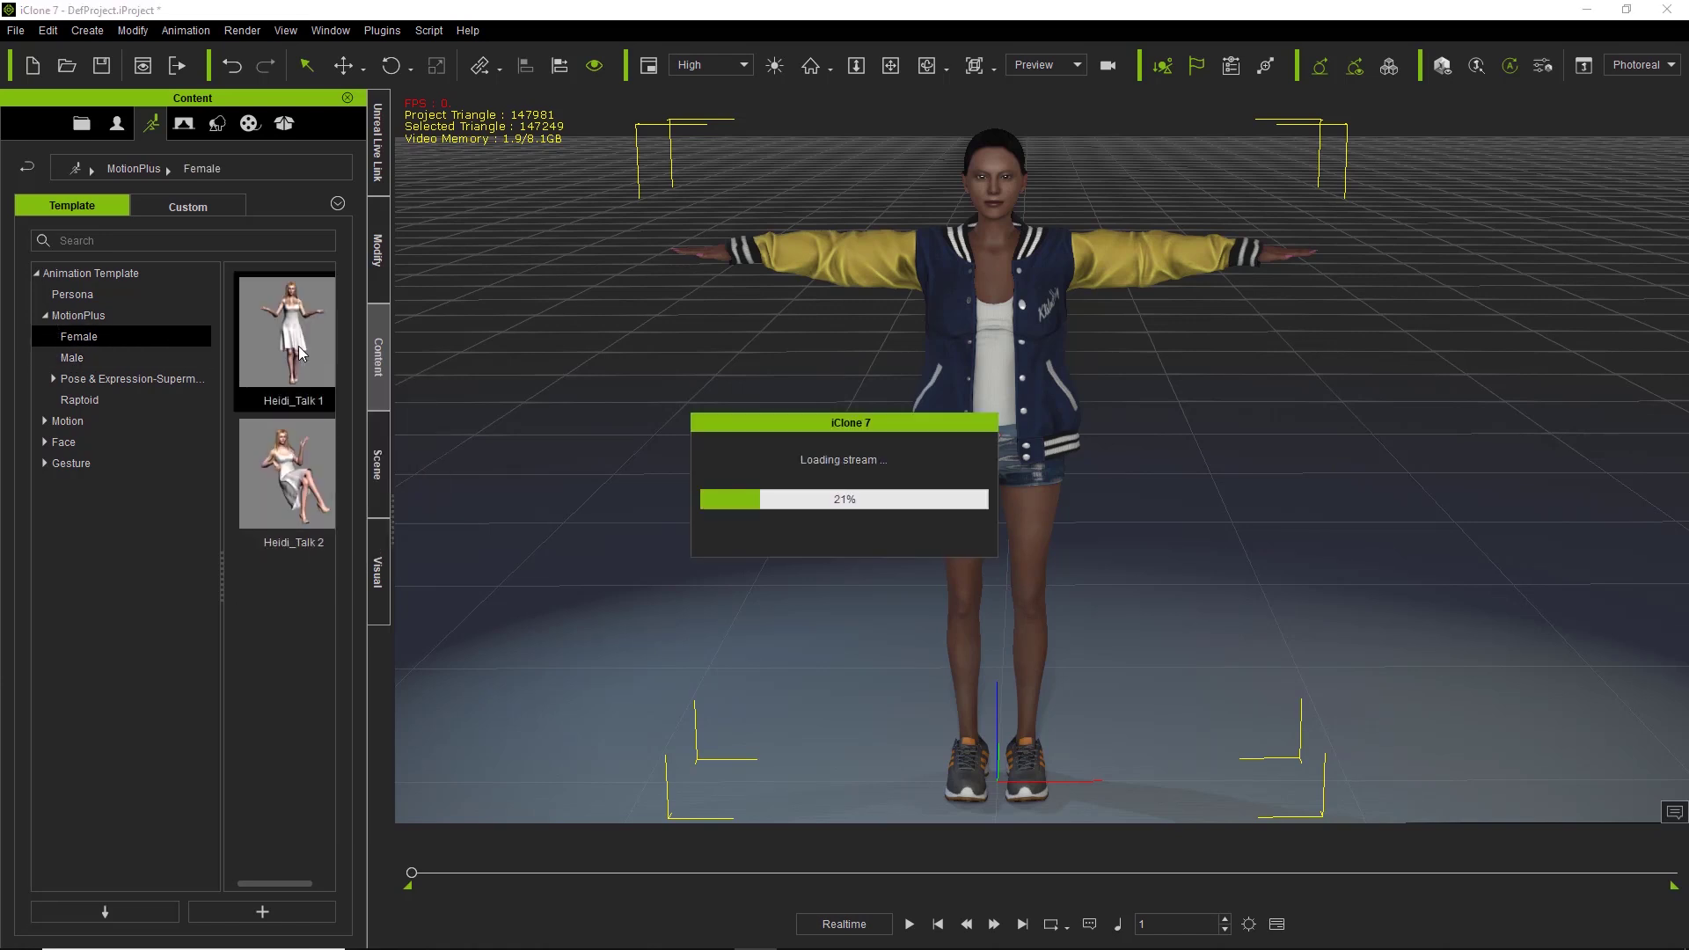
Step: Play the talk animation and orbit around the avatar to examine its movement from both sides
{"action": "left_click", "coordinate": [909, 924]}
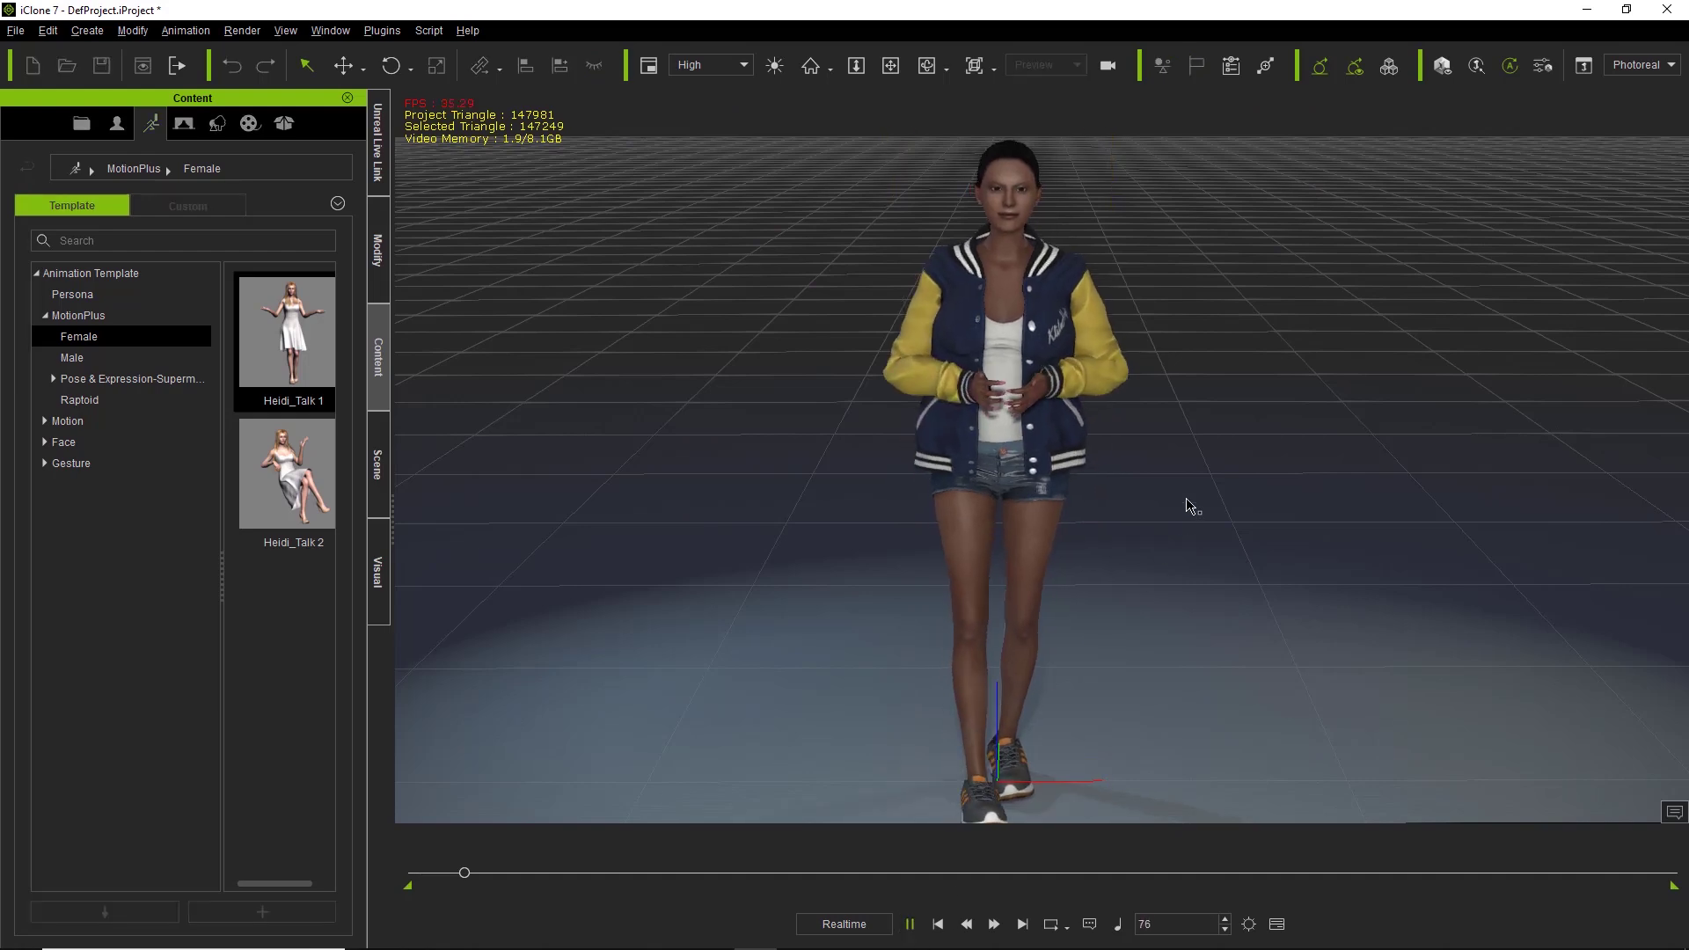
{"action": "right_click_drag", "start_coordinate": [1099, 497], "coordinate": [923, 507]}
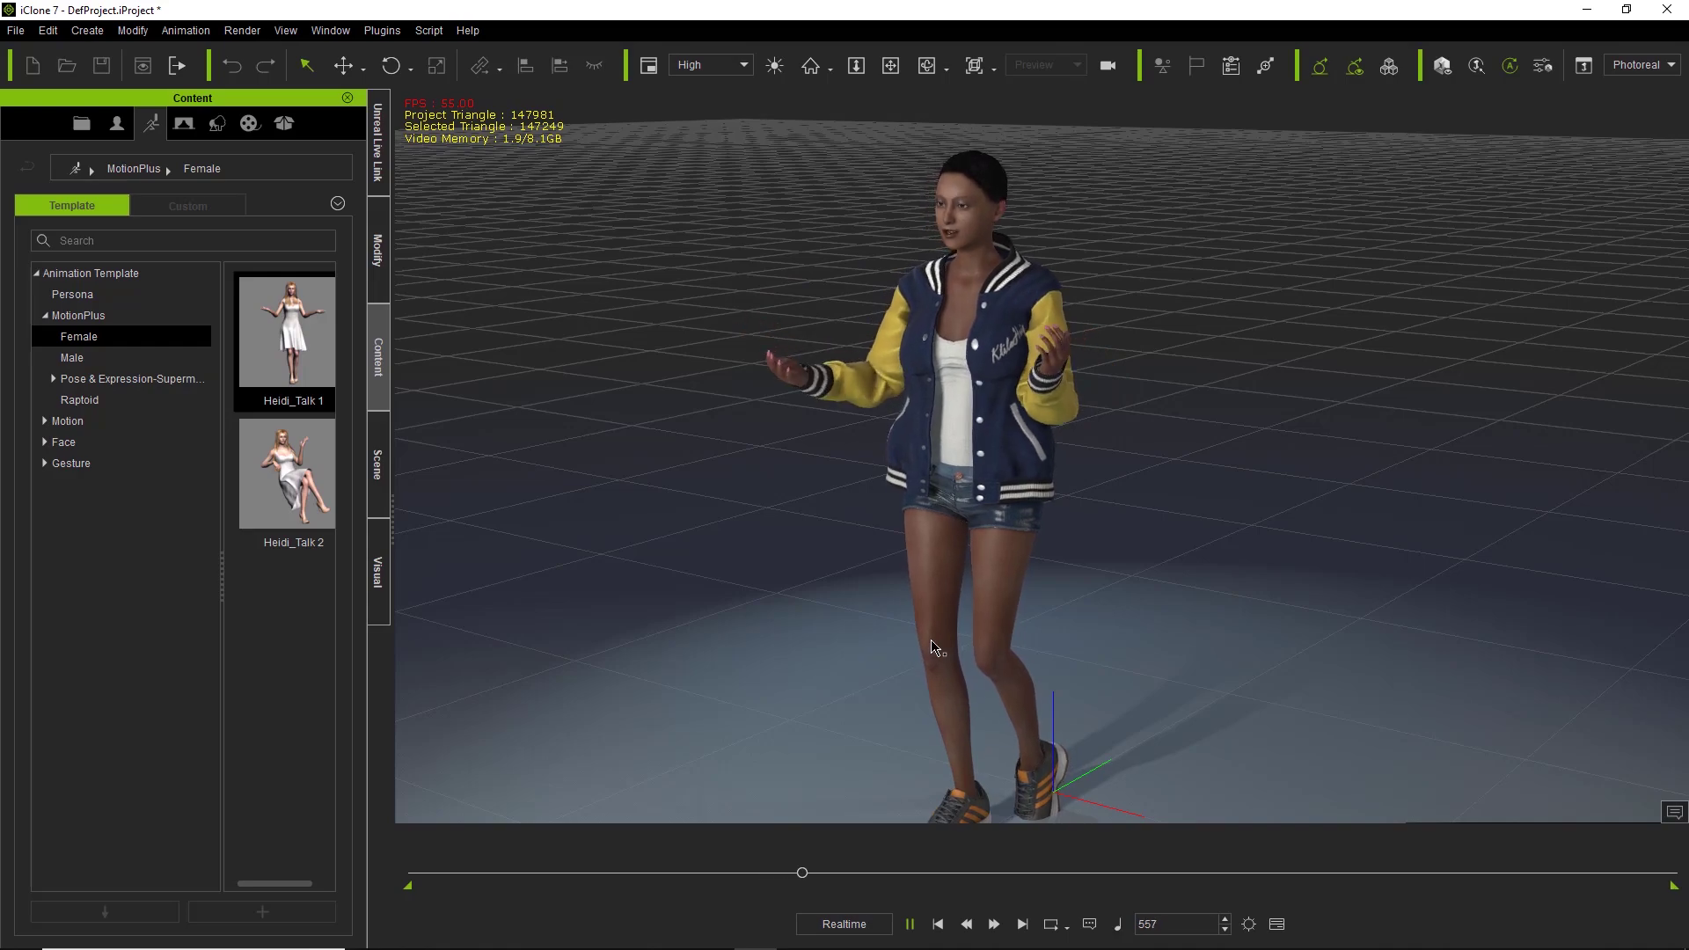
{"action": "left_click_drag", "start_coordinate": [738, 637], "coordinate": [1065, 646], "text": "alt"}
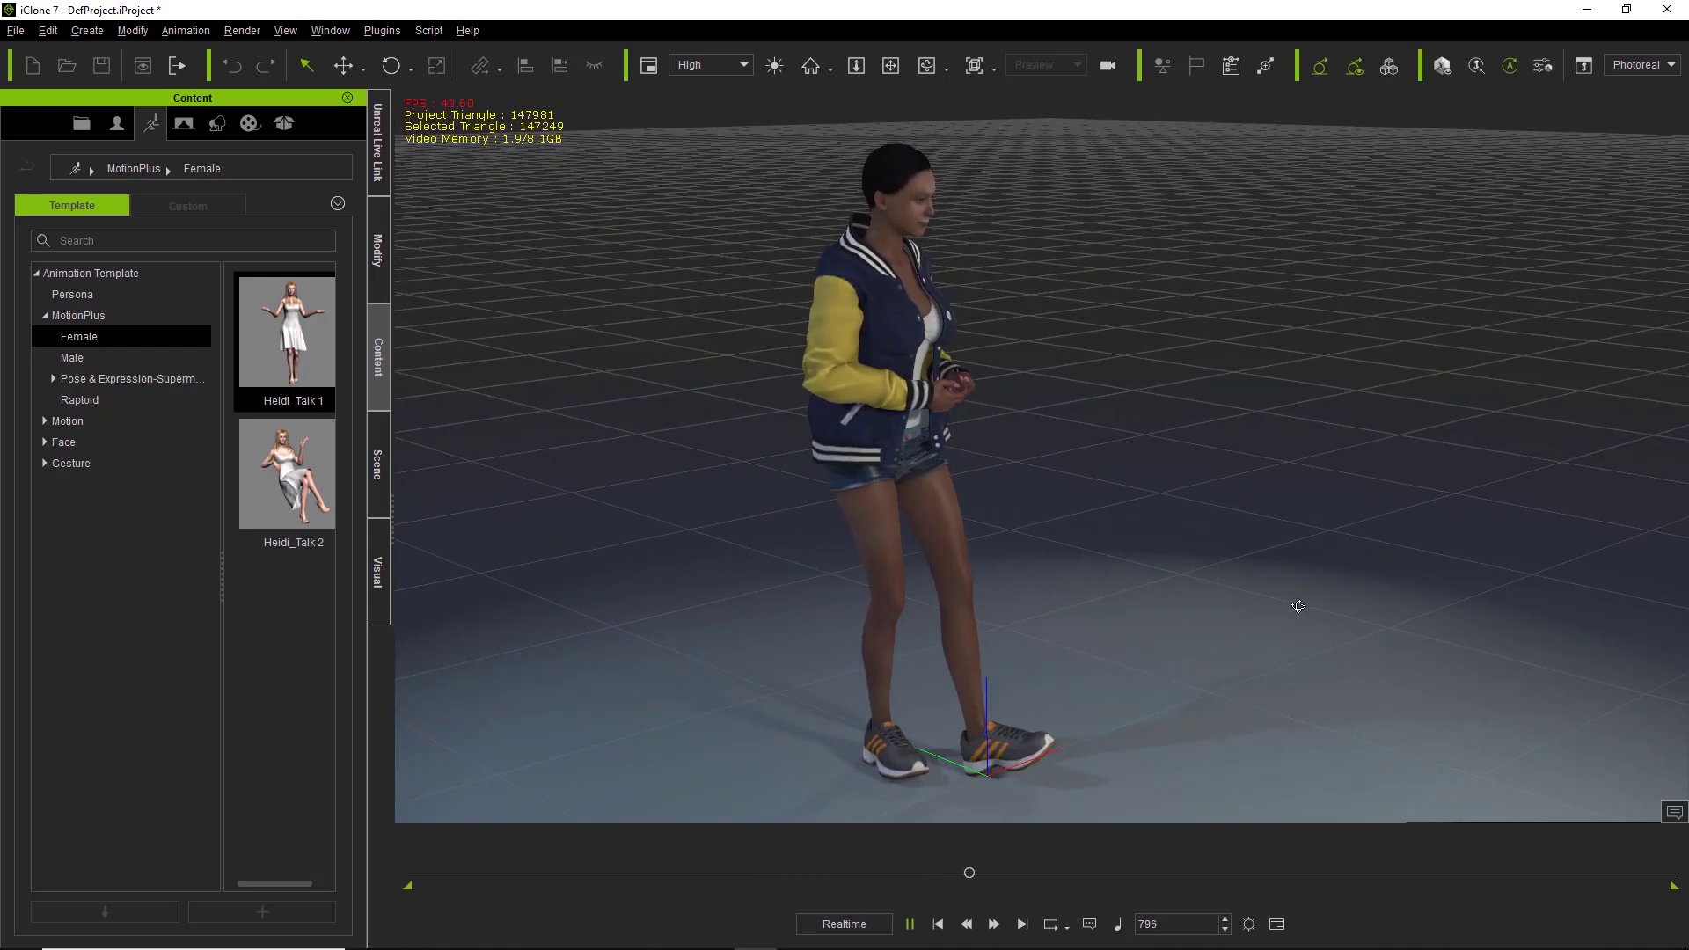